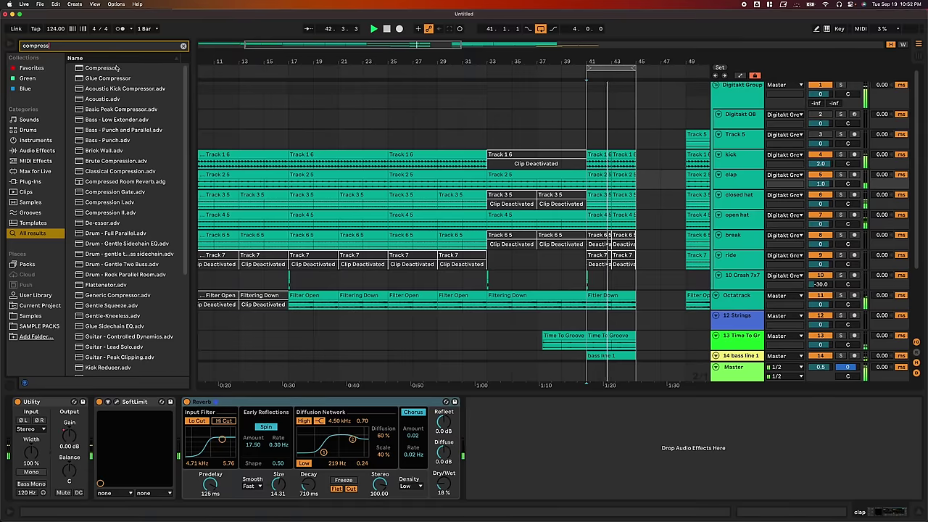
Add a Compressor to the end of the Octatrack device chain and set its sidechain audio source to kick
{"action": "key", "text": "Down"}
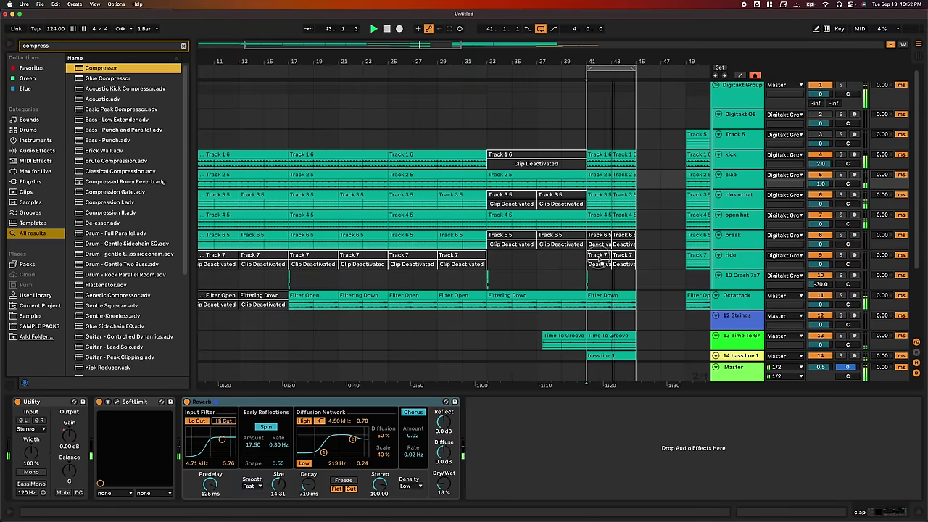
{"action": "left_click", "coordinate": [601, 303]}
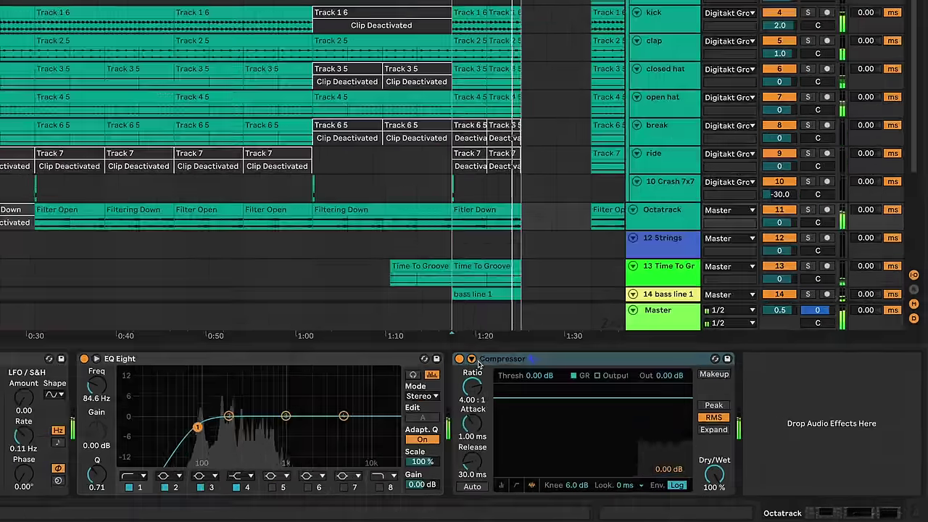
{"action": "left_click", "coordinate": [601, 402]}
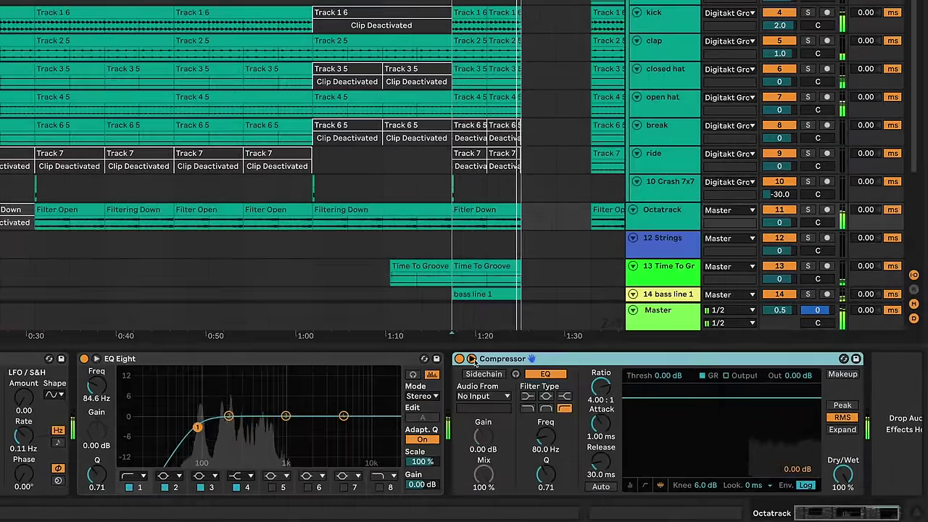
{"action": "left_click", "coordinate": [482, 397]}
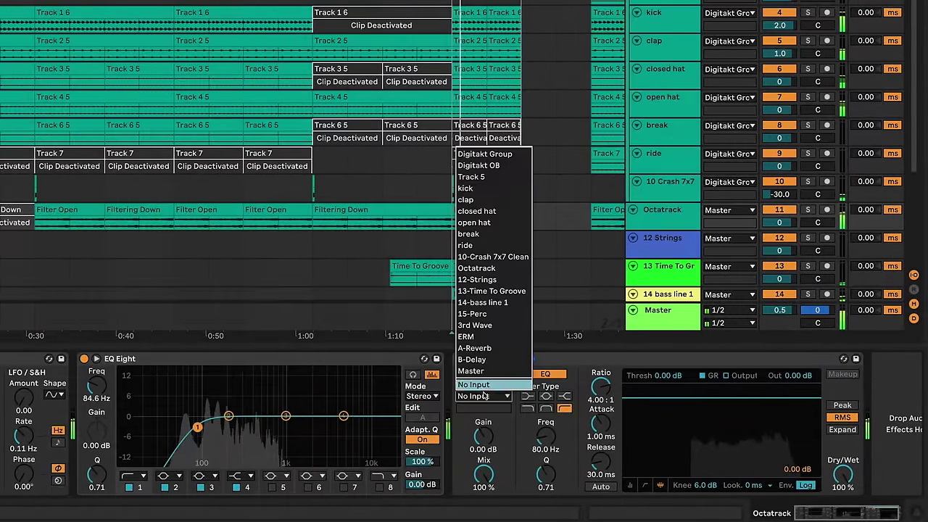
{"action": "left_click", "coordinate": [485, 188]}
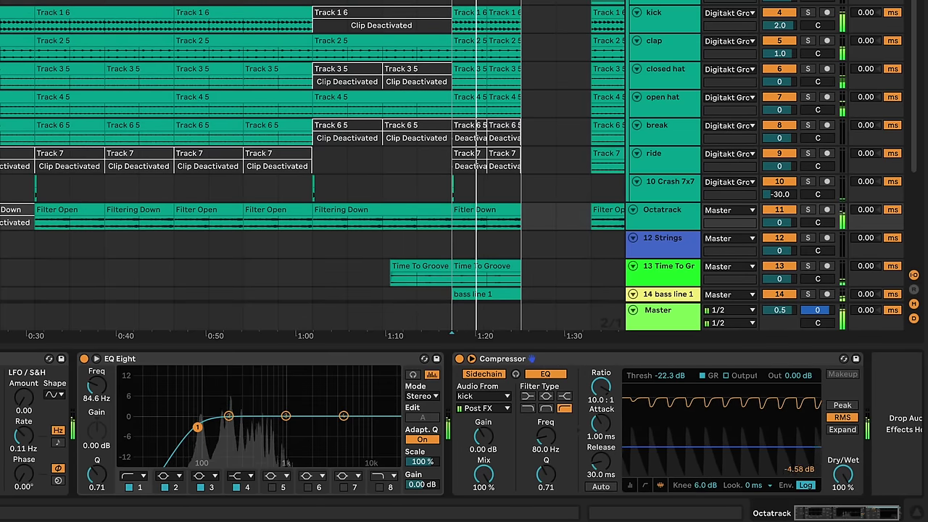
Solo the Octatrack, compare it with the compressor bypassed and active, and set the compressor threshold to -24.1 dB
{"action": "left_click", "coordinate": [808, 210]}
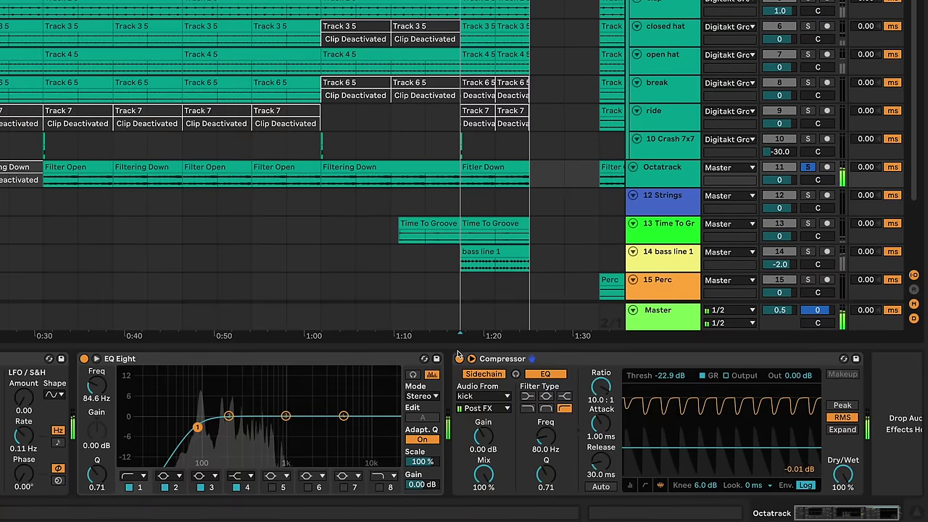
{"action": "left_click", "coordinate": [459, 358]}
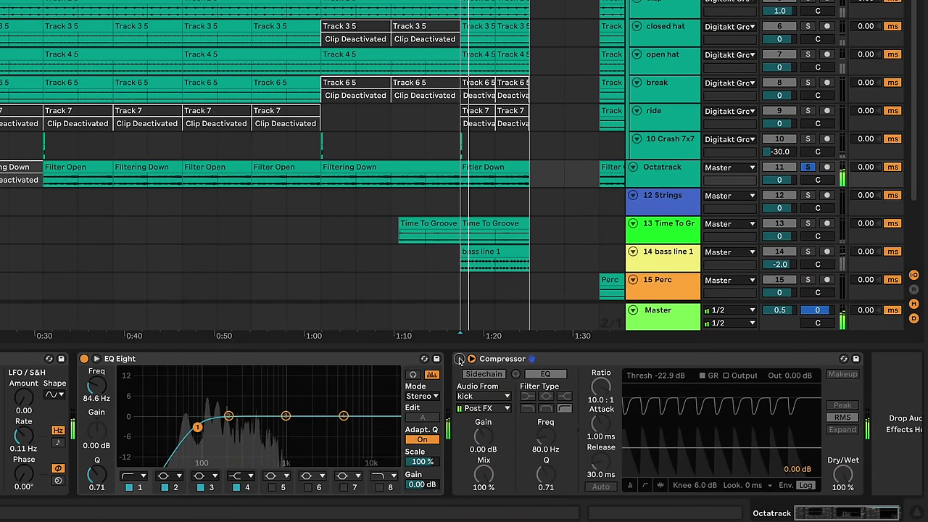
{"action": "left_click", "coordinate": [459, 358]}
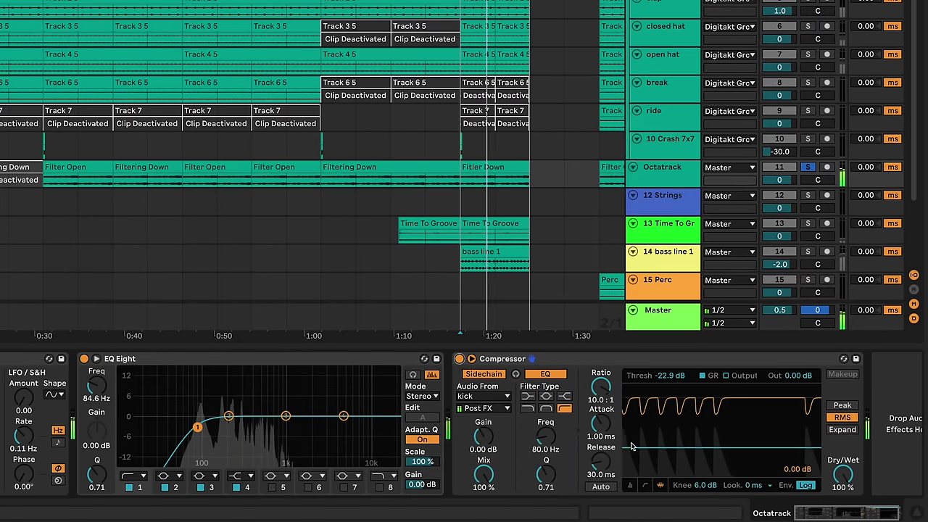
{"action": "left_click_drag", "start_coordinate": [632, 448], "coordinate": [632, 461]}
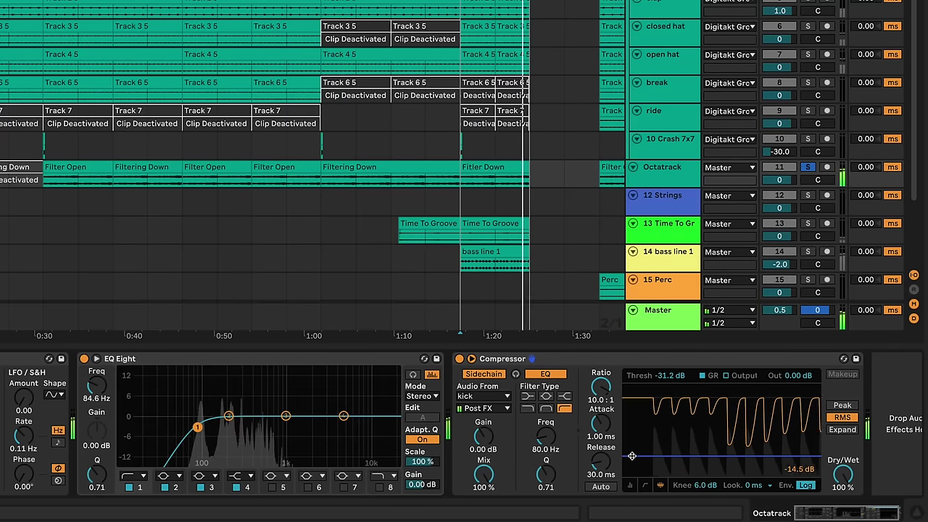
{"action": "left_click_drag", "start_coordinate": [631, 454], "coordinate": [631, 449]}
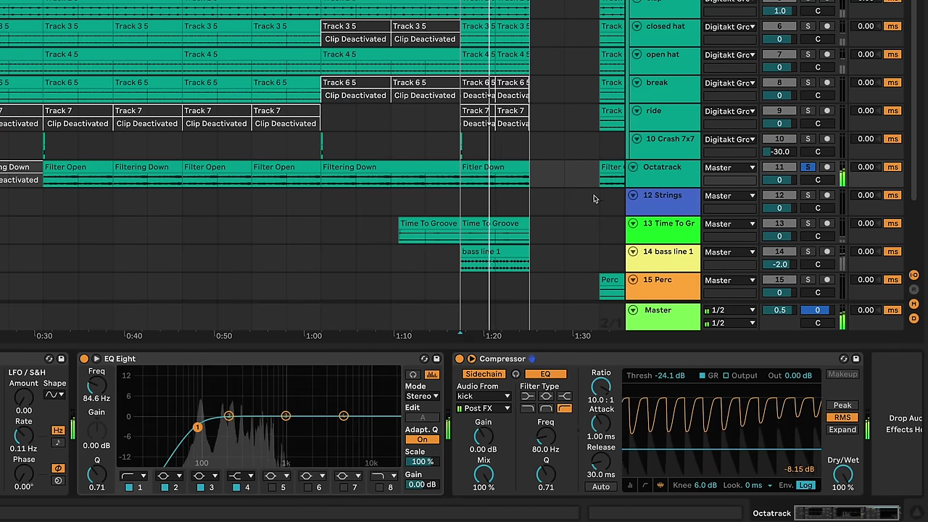
Solo the bass line 1 track and copy the Octatrack's sidechain compressor to the end of its device chain
{"action": "scroll", "coordinate": [597, 198], "scroll_direction": "down", "scroll_amount": 2}
{"action": "left_click", "coordinate": [807, 206]}
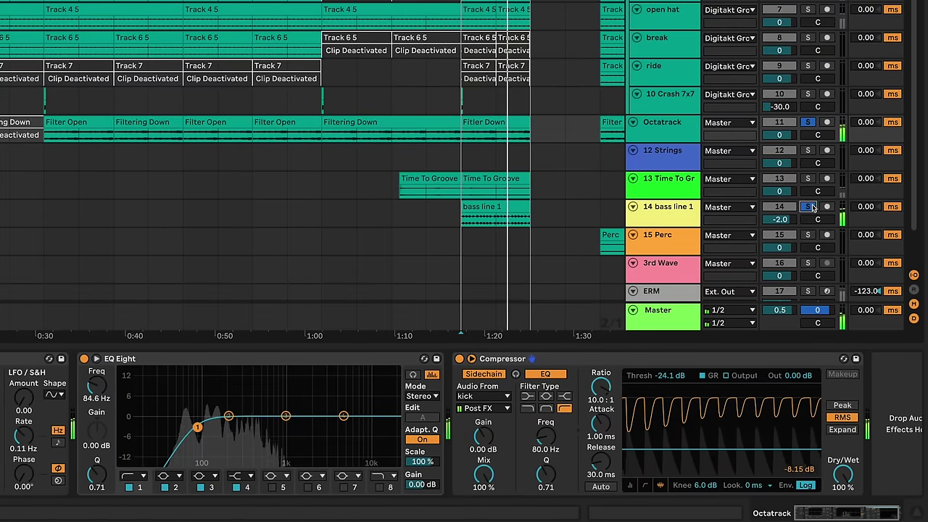
{"action": "left_click", "coordinate": [625, 357]}
{"action": "left_click_drag", "start_coordinate": [520, 206], "coordinate": [499, 218]}
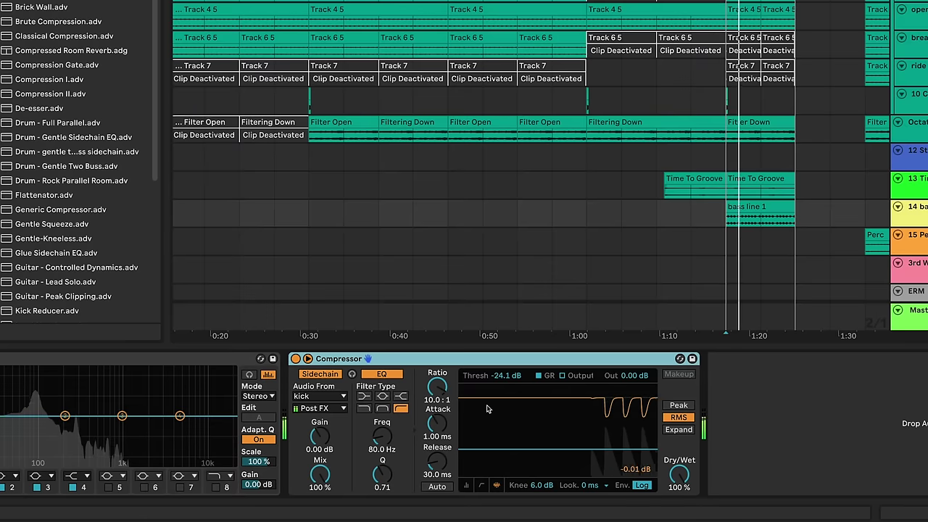
Set the bass line compressor's attack to 0.14 ms and its lookahead to 1 ms
{"action": "left_click_drag", "start_coordinate": [437, 424], "coordinate": [438, 443]}
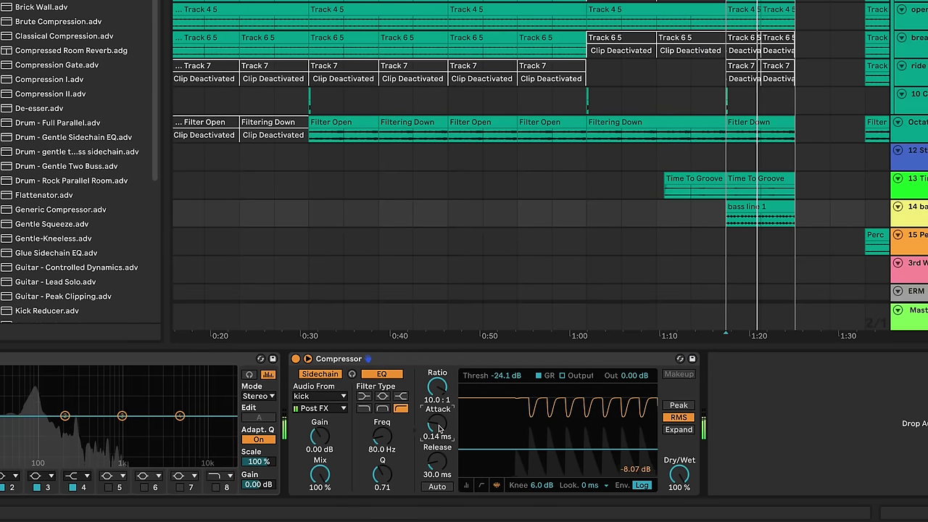
{"action": "left_click", "coordinate": [588, 485]}
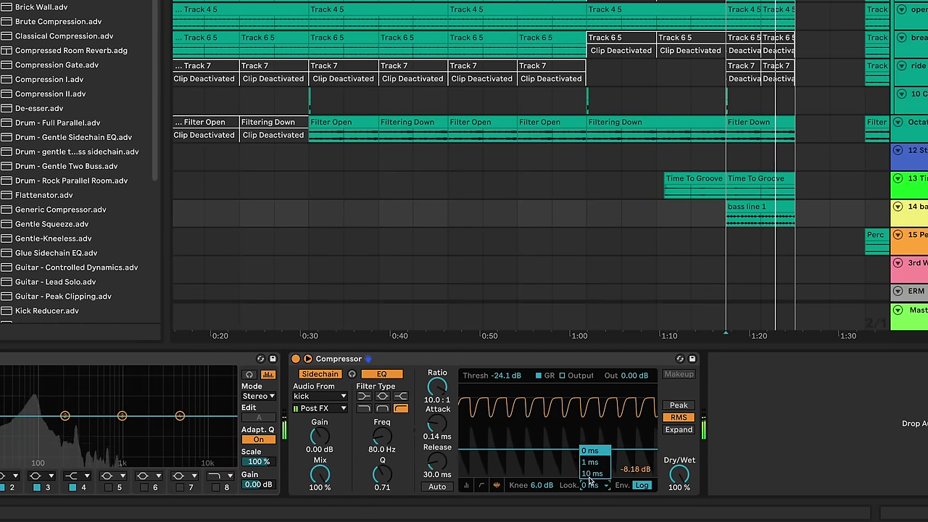
{"action": "left_click", "coordinate": [592, 464]}
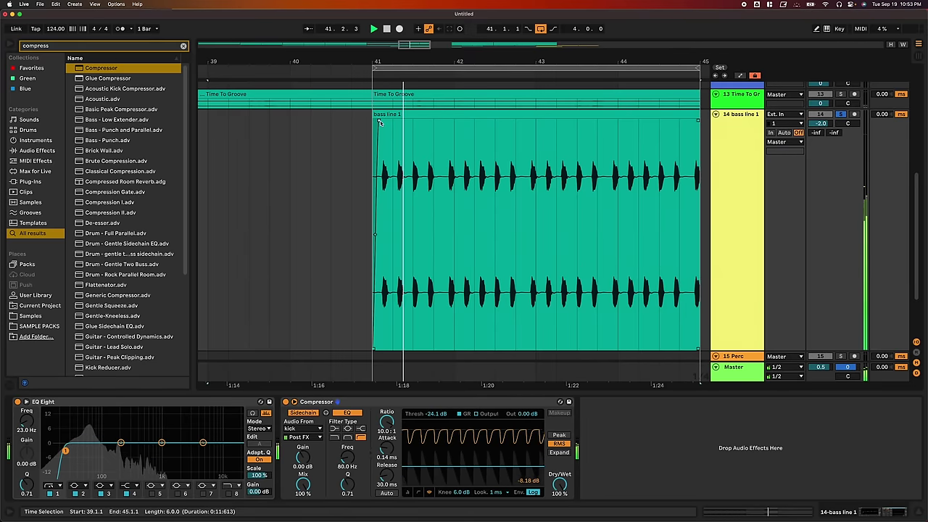
Slightly lengthen the fade-in at the start of the bass line 1 clip and audition it from position 40.4.1
{"action": "left_click_drag", "start_coordinate": [379, 122], "coordinate": [383, 122]}
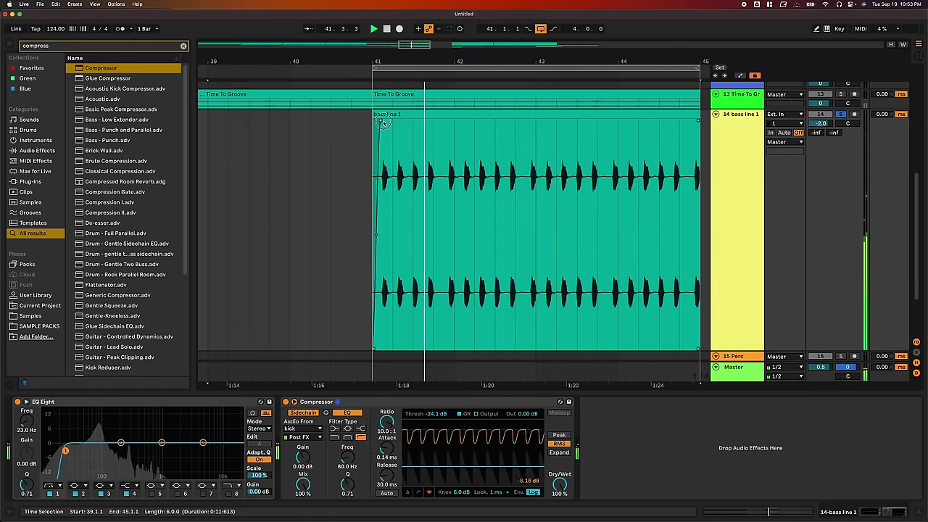
{"action": "key", "text": "space"}
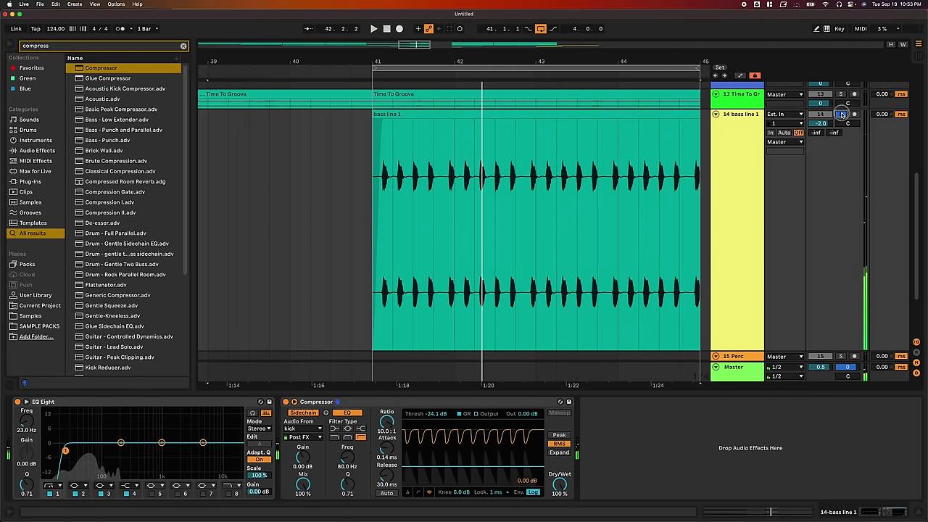
{"action": "key", "text": "space"}
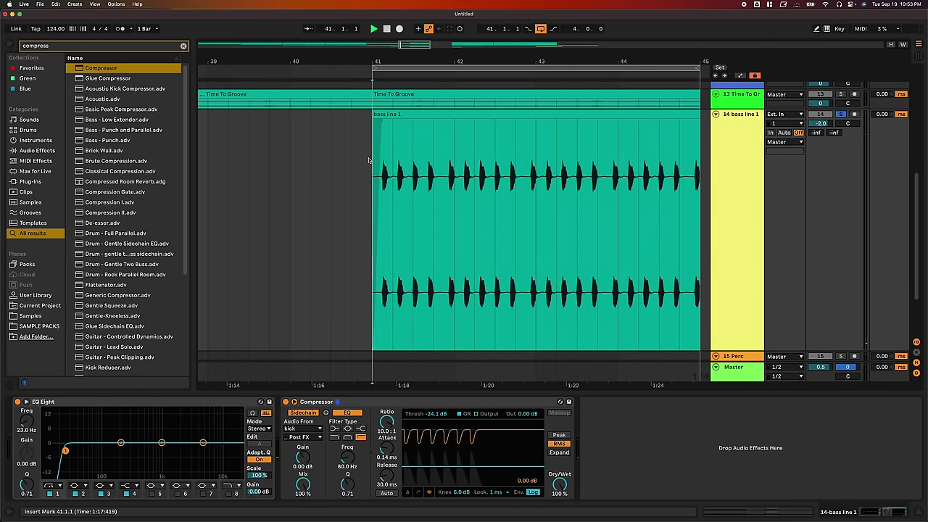
{"action": "left_click", "coordinate": [347, 160]}
{"action": "key", "text": "space"}
{"action": "key", "text": "space"}
Solo and audition the Octatrack around bar 41, and crossfade the Filtering Down clip into the Fitler Down clip there
{"action": "scroll", "coordinate": [347, 160], "scroll_direction": "up", "scroll_amount": 4}
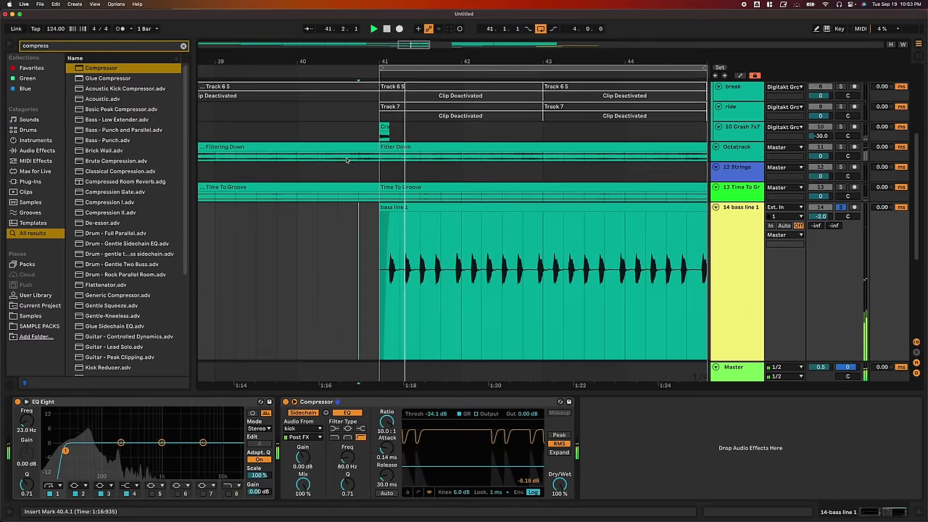
{"action": "left_click", "coordinate": [841, 148]}
{"action": "key", "text": "space"}
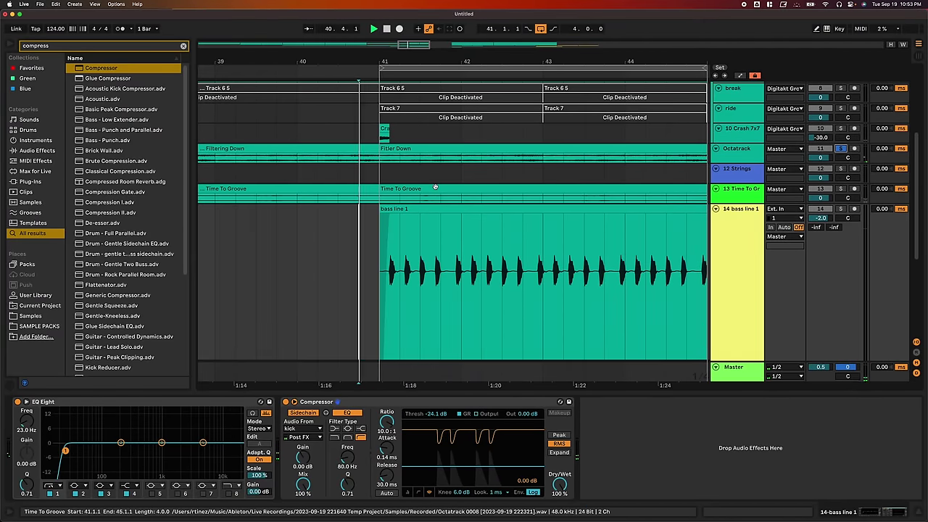
{"action": "key", "text": "space"}
{"action": "left_click", "coordinate": [355, 160]}
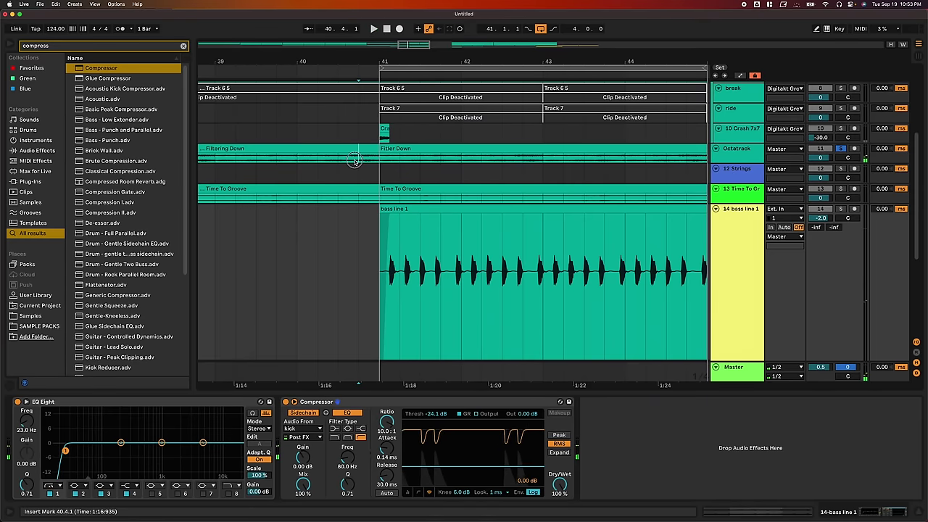
{"action": "key", "text": "z"}
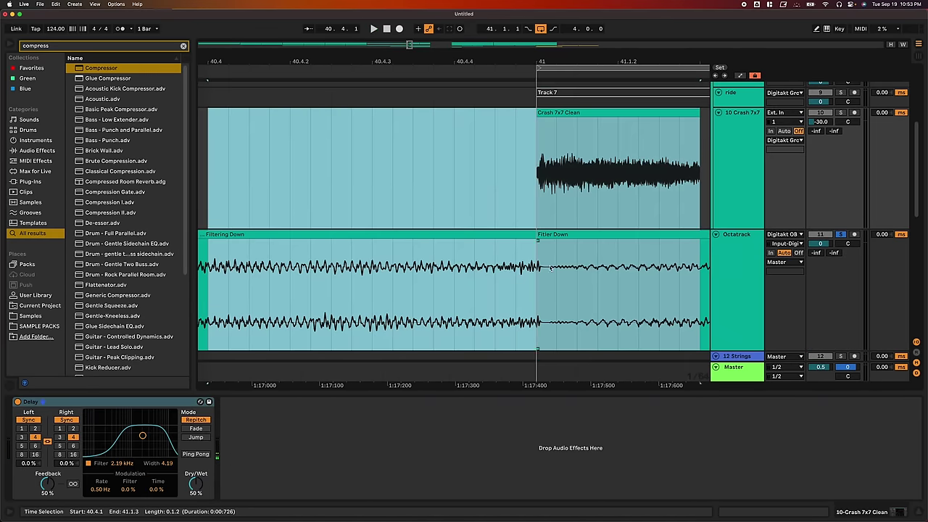
{"action": "left_click", "coordinate": [535, 242]}
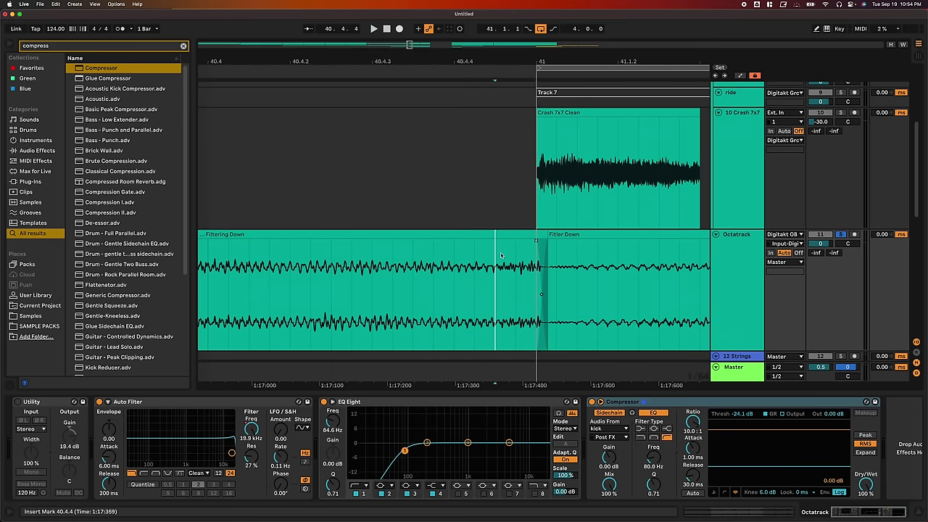
{"action": "key", "text": "x"}
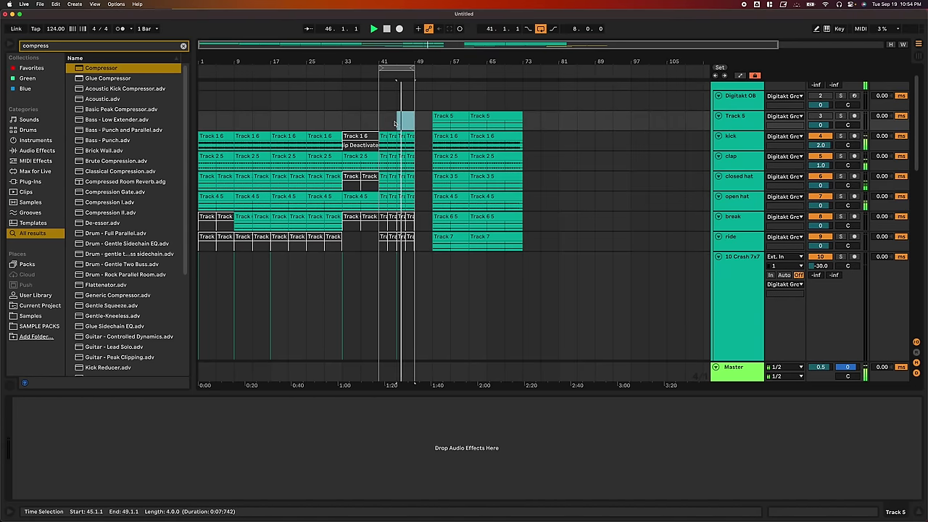
Duplicate the time from bar 45 to bar 49 twice across the whole arrangement
{"action": "key", "text": "super+shift+d"}
{"action": "key", "text": "super+shift+d"}
{"action": "scroll", "coordinate": [396, 124], "scroll_direction": "down", "scroll_amount": 6}
{"action": "left_click", "coordinate": [399, 163]}
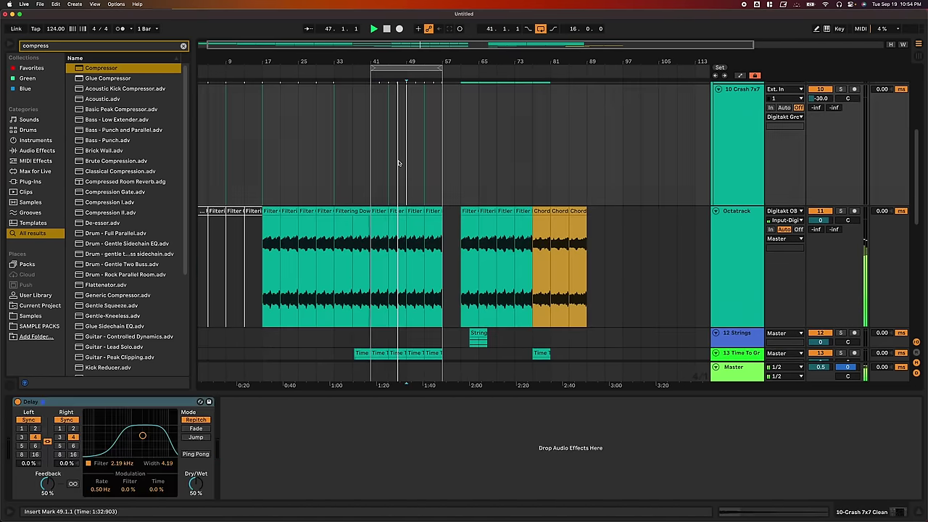
Delete the repeated crash hits at bars 45, 49 and 53, keeping the one at bar 41
{"action": "scroll", "coordinate": [400, 174], "scroll_direction": "up", "scroll_amount": 3}
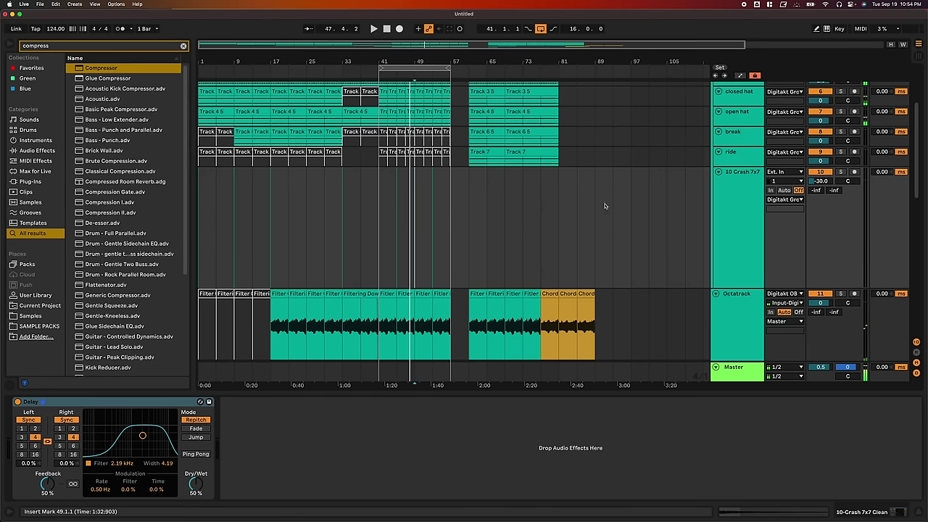
{"action": "left_click_drag", "start_coordinate": [455, 240], "coordinate": [421, 238]}
{"action": "key", "text": "z"}
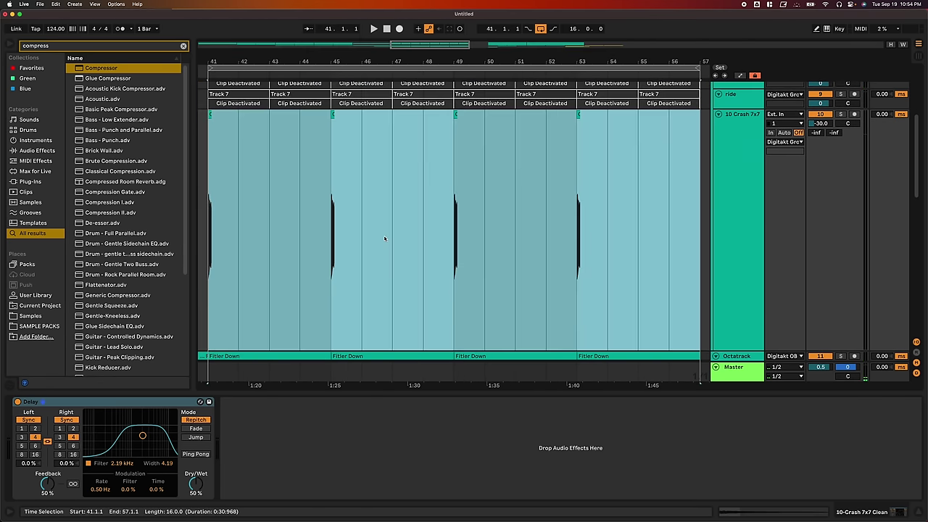
{"action": "left_click_drag", "start_coordinate": [300, 222], "coordinate": [637, 210]}
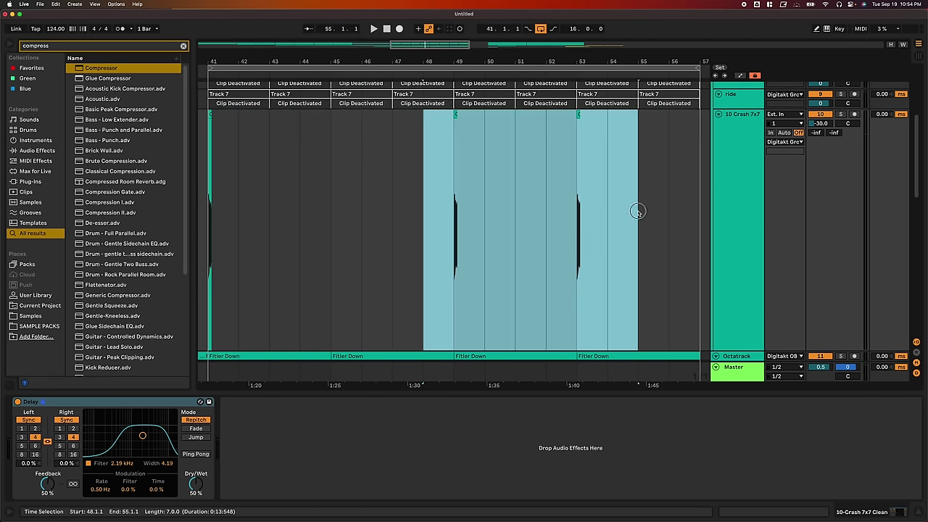
{"action": "scroll", "coordinate": [447, 193], "scroll_direction": "up", "scroll_amount": 5}
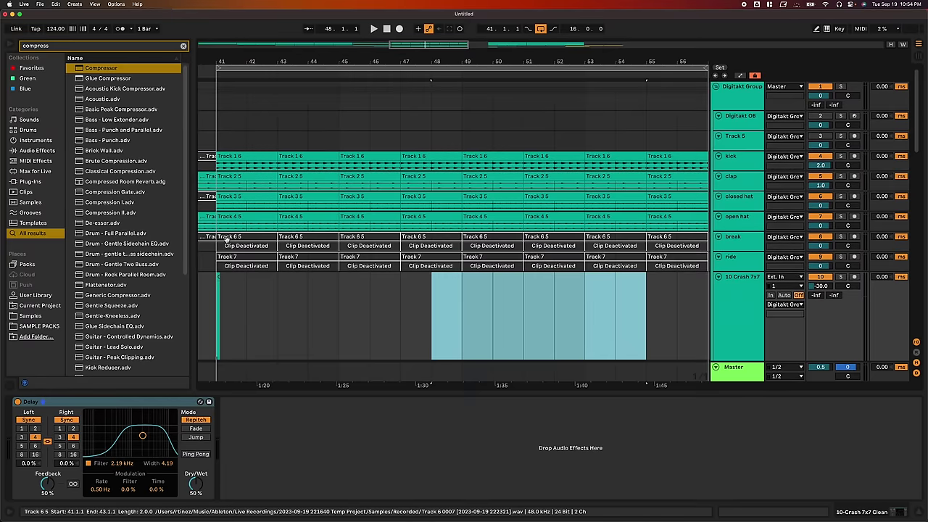
Start playback from bar 41 and activate the four break clips from bar 49 to bar 57
{"action": "left_click", "coordinate": [217, 245]}
{"action": "key", "text": "space"}
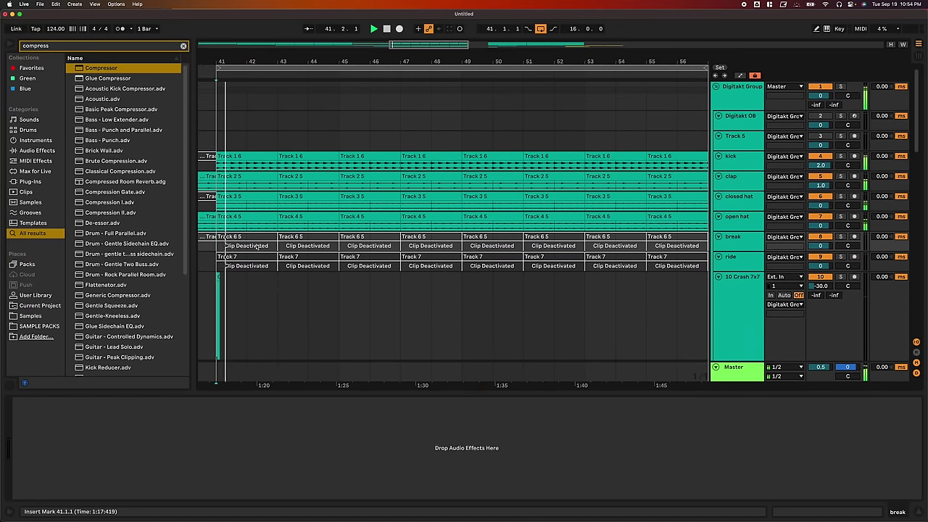
{"action": "left_click", "coordinate": [494, 239]}
{"action": "left_click", "coordinate": [670, 234], "text": "shift"}
{"action": "key", "text": "0"}
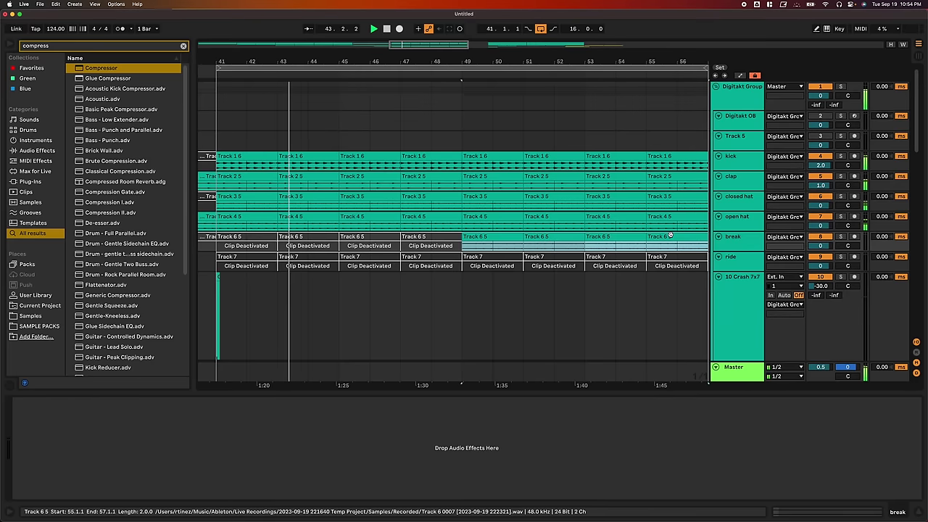
Activate the four ride clips from bar 49 to bar 57
{"action": "scroll", "coordinate": [528, 244], "scroll_direction": "down", "scroll_amount": 10}
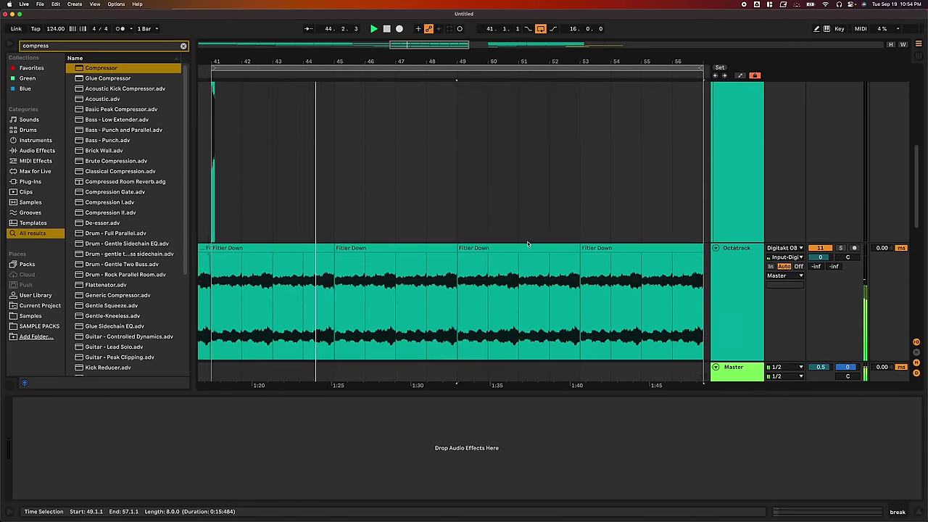
{"action": "scroll", "coordinate": [528, 244], "scroll_direction": "up", "scroll_amount": 7}
{"action": "scroll", "coordinate": [527, 244], "scroll_direction": "down", "scroll_amount": 1}
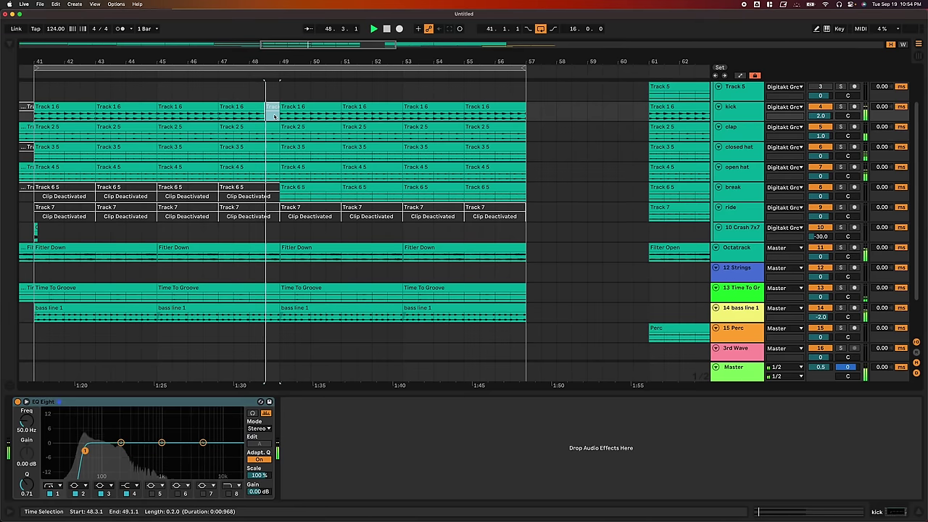
{"action": "left_click", "coordinate": [310, 207]}
{"action": "left_click", "coordinate": [488, 208], "text": "shift"}
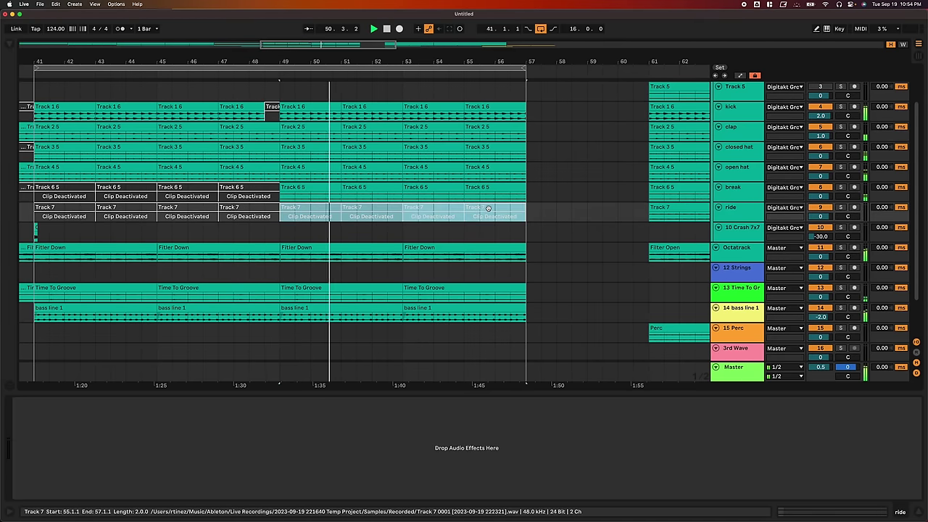
{"action": "key", "text": "0"}
Deactivate the four break clips from bar 49 to bar 57 and duplicate that eight-bar time range across the arrangement
{"action": "left_click", "coordinate": [336, 188]}
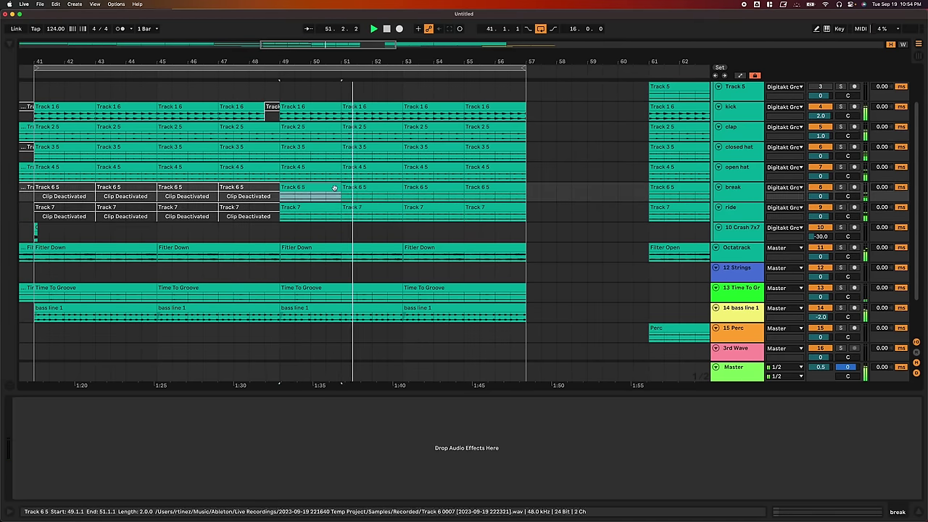
{"action": "left_click", "coordinate": [488, 188], "text": "shift"}
{"action": "key", "text": "0"}
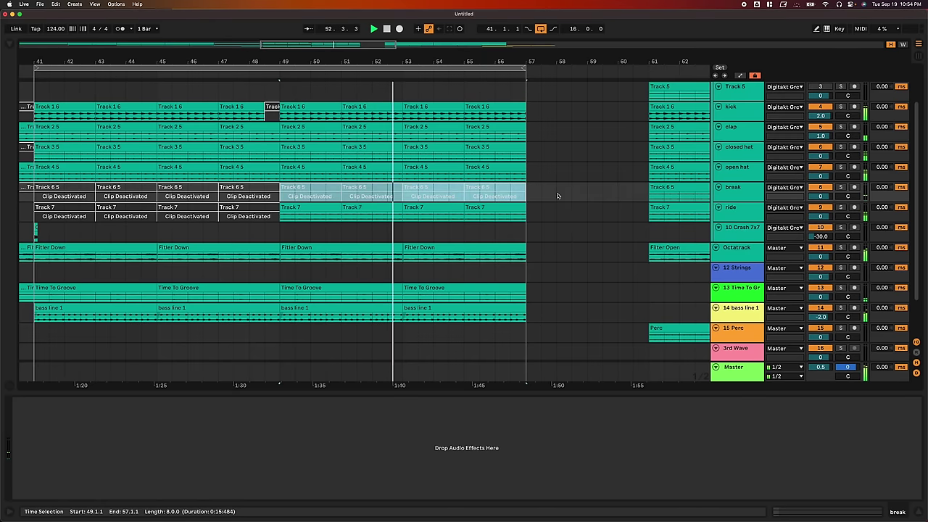
{"action": "left_click_drag", "start_coordinate": [532, 62], "coordinate": [380, 11]}
{"action": "key", "text": "super+shift+d"}
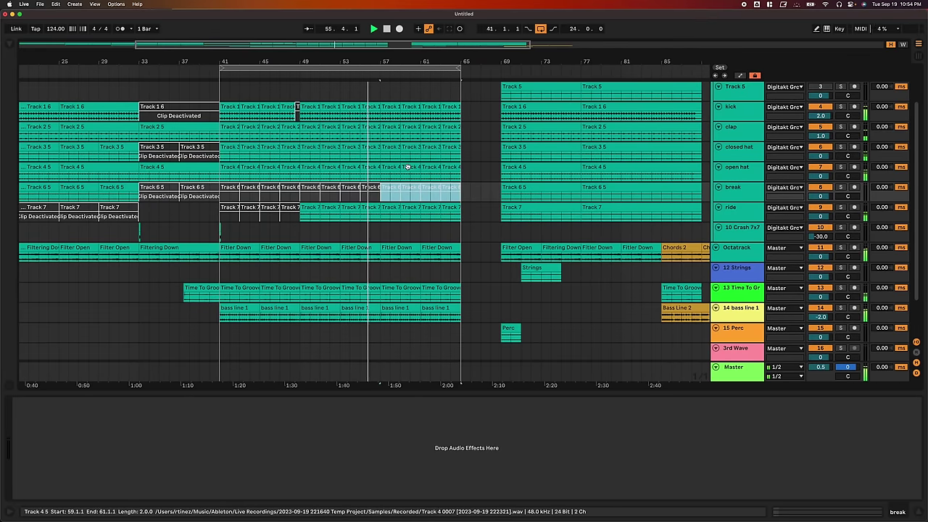
Deactivate the kick clips from bar 57 to bar 65 and the clap clips from bar 61 to bar 65
{"action": "left_click", "coordinate": [388, 106]}
{"action": "left_click", "coordinate": [450, 107], "text": "shift"}
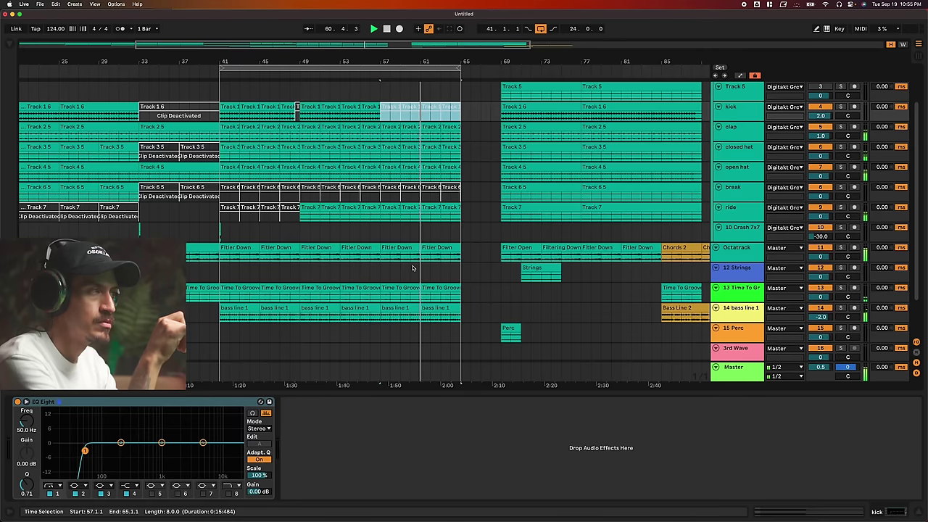
{"action": "left_click", "coordinate": [426, 127]}
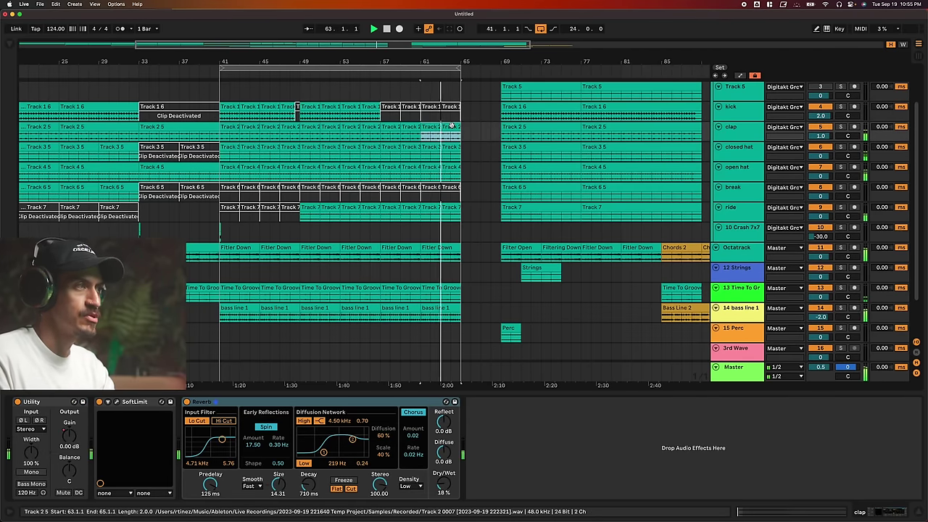
Insert 4 bars and another 16 bars of silence across the arrangement at bar 65
{"action": "scroll", "coordinate": [475, 168], "scroll_direction": "right", "scroll_amount": 1}
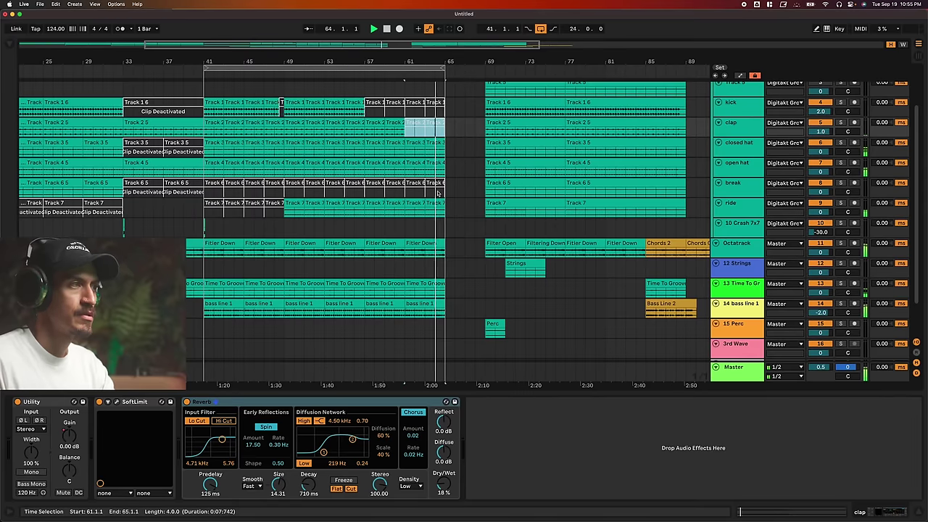
{"action": "left_click_drag", "start_coordinate": [448, 189], "coordinate": [481, 189]}
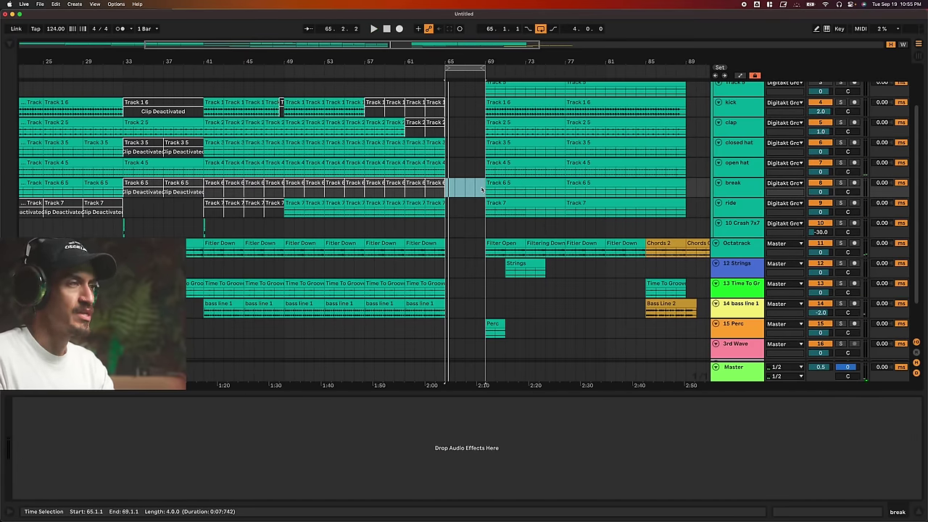
{"action": "key", "text": "super+i"}
{"action": "scroll", "coordinate": [490, 187], "scroll_direction": "right", "scroll_amount": 2}
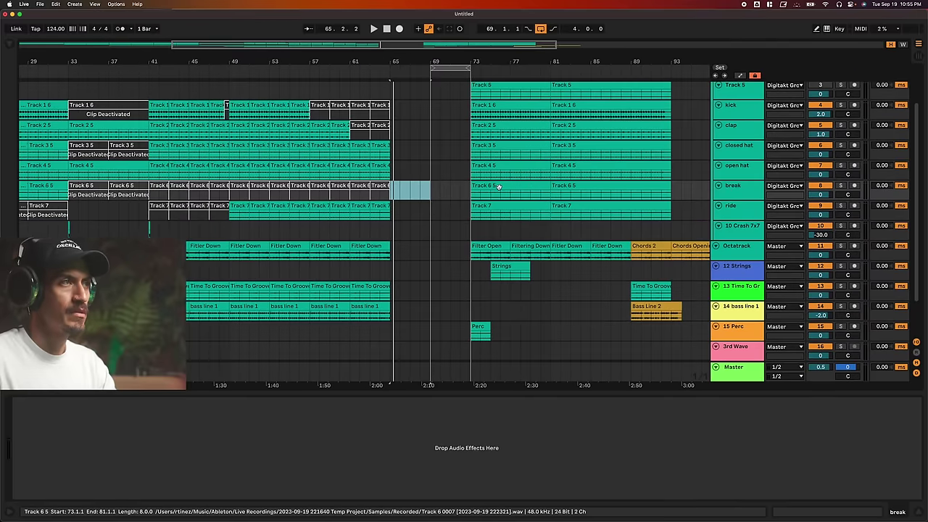
{"action": "left_click", "coordinate": [551, 192], "text": "shift"}
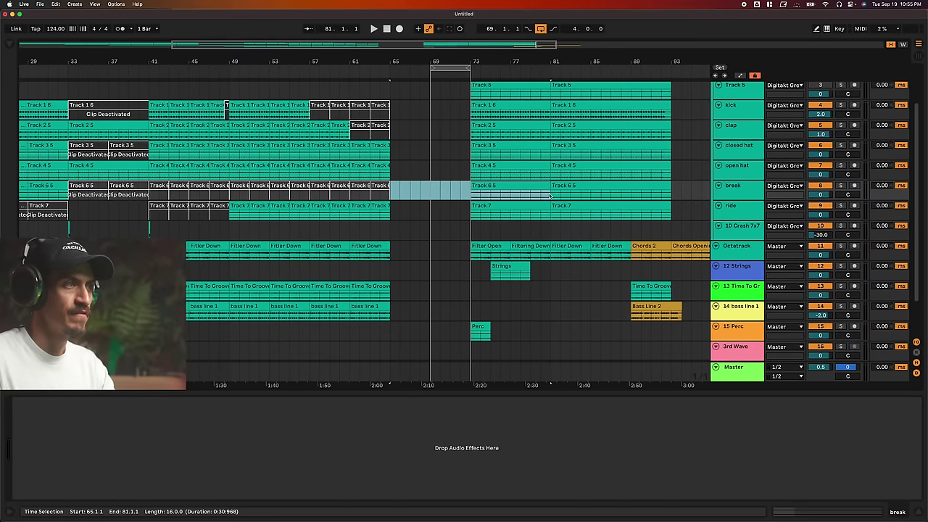
{"action": "key", "text": "super+i"}
Move the three orange chord clips on the Octatrack track from bar 105 to bar 65
{"action": "scroll", "coordinate": [530, 249], "scroll_direction": "right", "scroll_amount": 5}
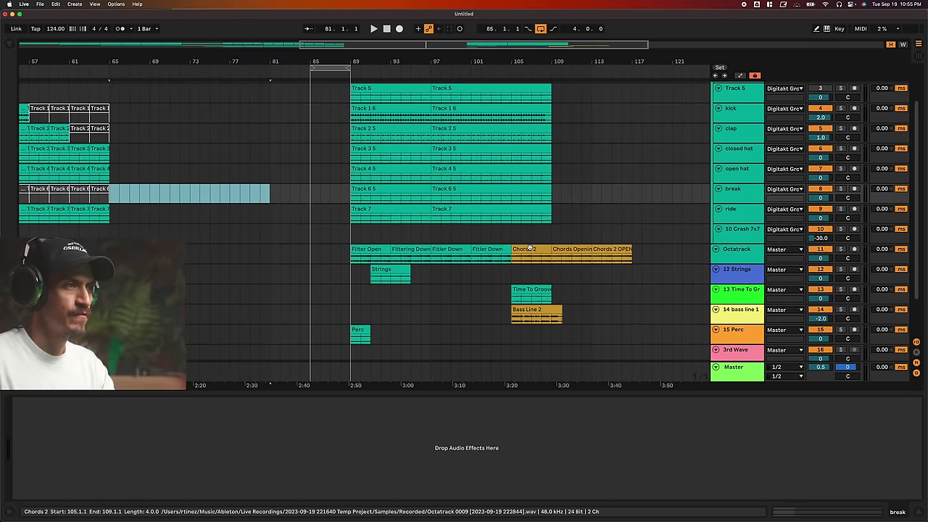
{"action": "left_click", "coordinate": [529, 249]}
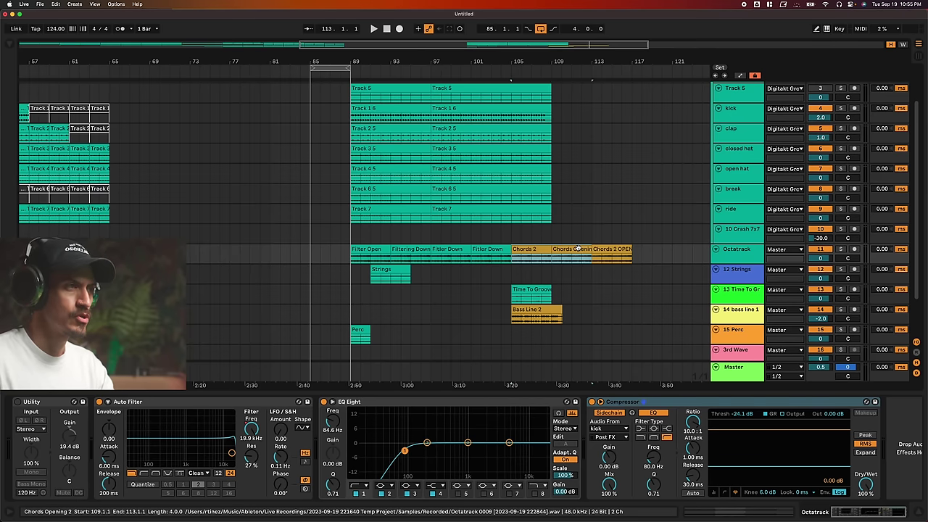
{"action": "left_click", "coordinate": [611, 249], "text": "shift"}
{"action": "left_click_drag", "start_coordinate": [537, 248], "coordinate": [135, 261]}
Undo the accidental shift of the chord clips and move the Chords 2 OPEN clip to bar 65, replacing Chords 2
{"action": "left_click_drag", "start_coordinate": [303, 232], "coordinate": [232, 237]}
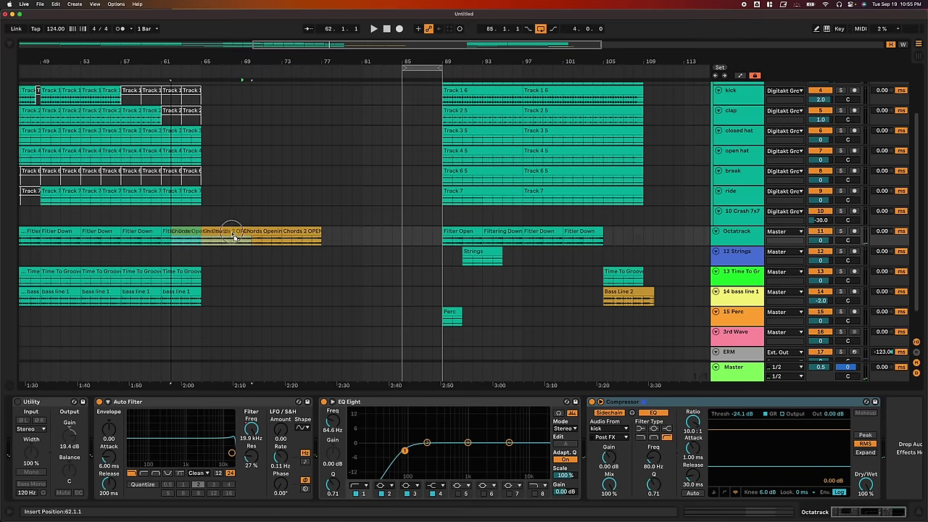
{"action": "key", "text": "super+z"}
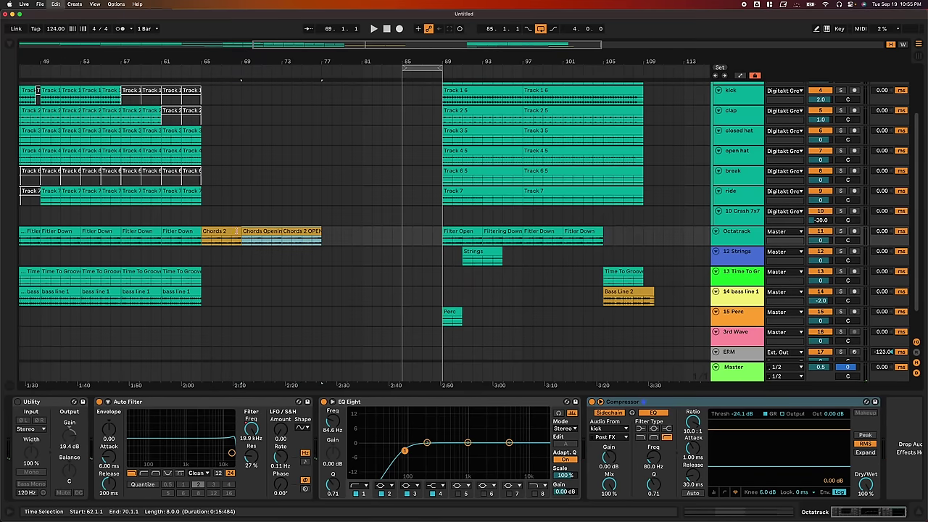
{"action": "left_click", "coordinate": [305, 248]}
{"action": "left_click", "coordinate": [224, 234]}
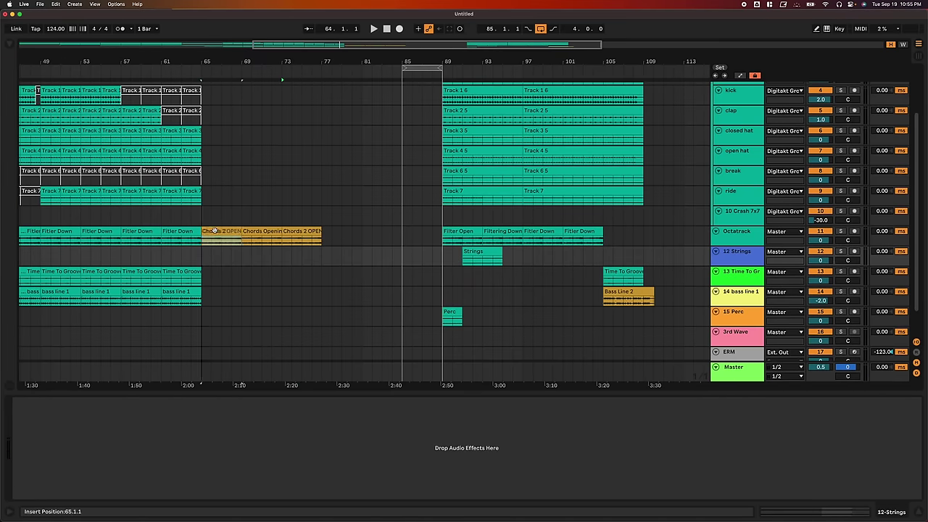
{"action": "left_click", "coordinate": [214, 231]}
Play the arrangement from bar 62 to hear the transition into the chords at bar 65
{"action": "left_click", "coordinate": [176, 239]}
{"action": "key", "text": "space"}
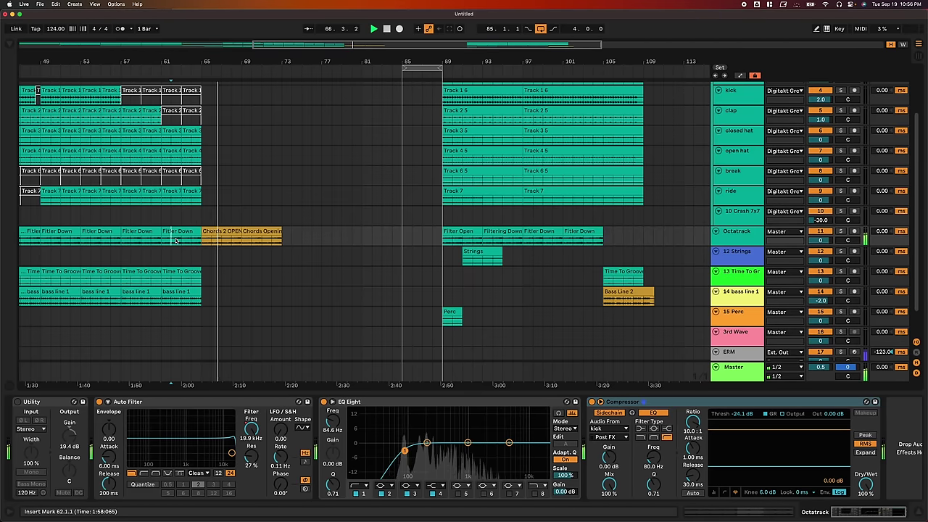
{"action": "key", "text": "space"}
Duplicate the Chords 2 OPEN clip to bar 69 and fill bars 65 to 73 of the clap track with active clap clips
{"action": "left_click", "coordinate": [230, 233]}
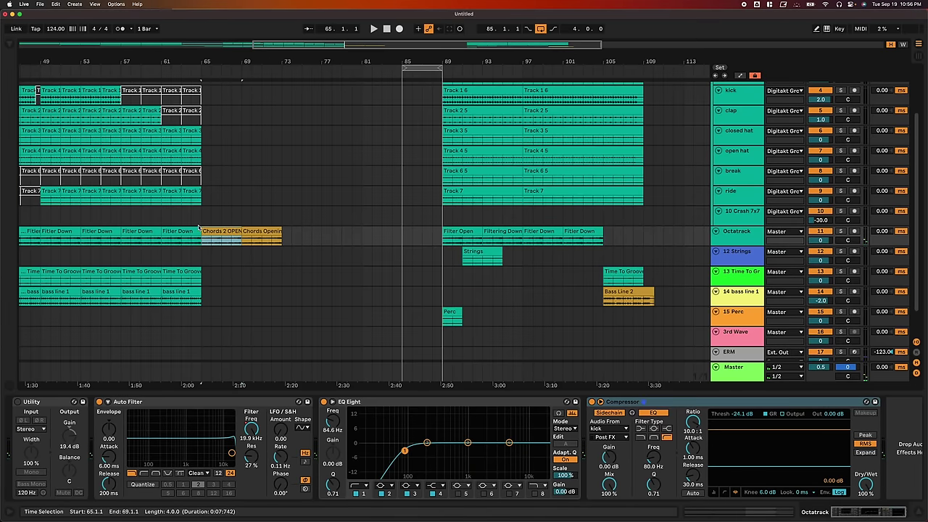
{"action": "scroll", "coordinate": [190, 226], "scroll_direction": "left", "scroll_amount": 3}
{"action": "left_click_drag", "start_coordinate": [286, 220], "coordinate": [92, 221]}
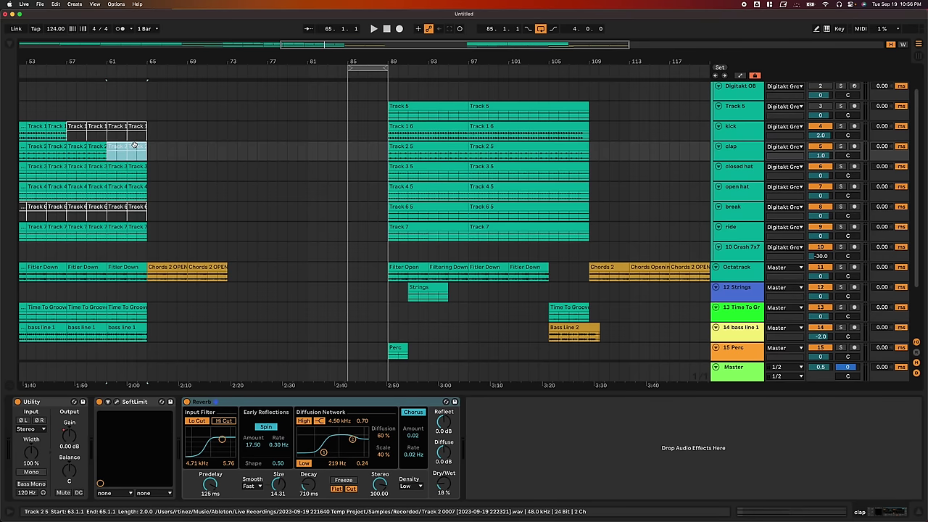
{"action": "key", "text": "super+d"}
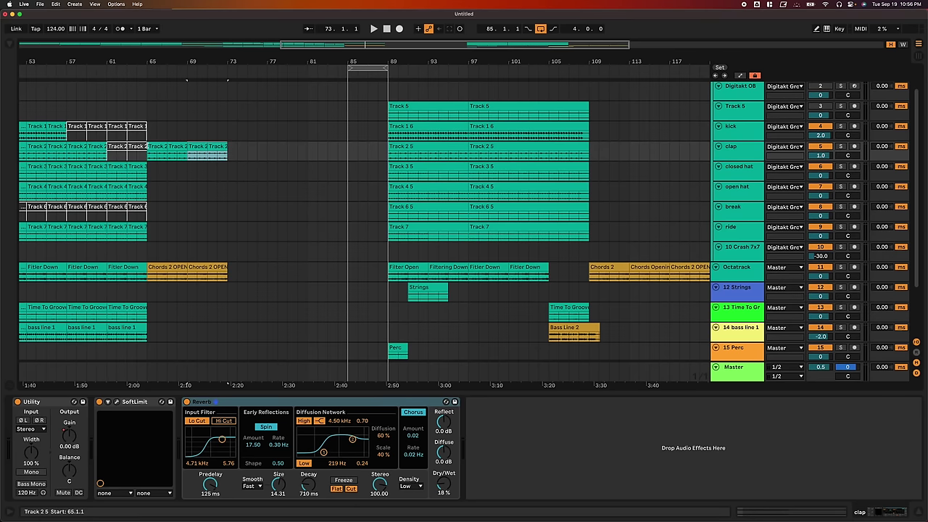
Copy the four bars of Bass Line 2 at bar 105 to bar 69 on the bass track and play from there
{"action": "left_click", "coordinate": [178, 278]}
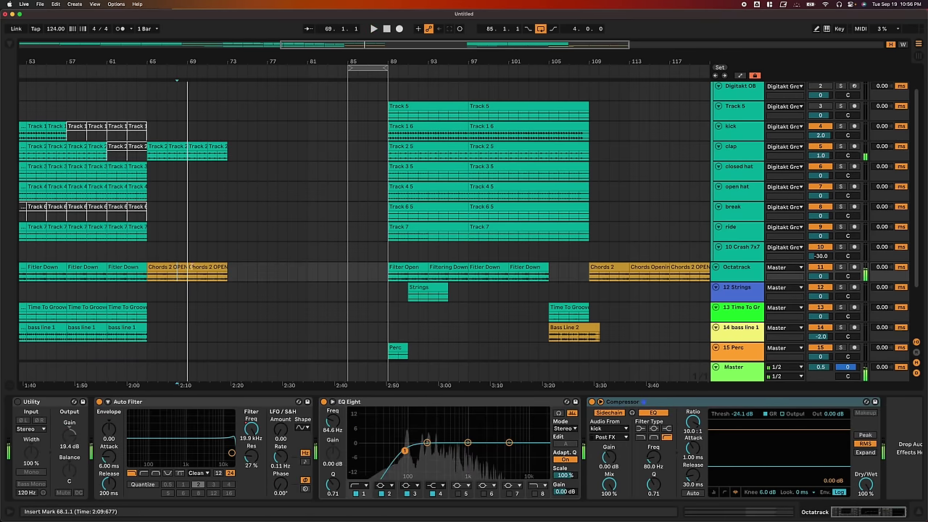
{"action": "left_click_drag", "start_coordinate": [550, 336], "coordinate": [331, 346]}
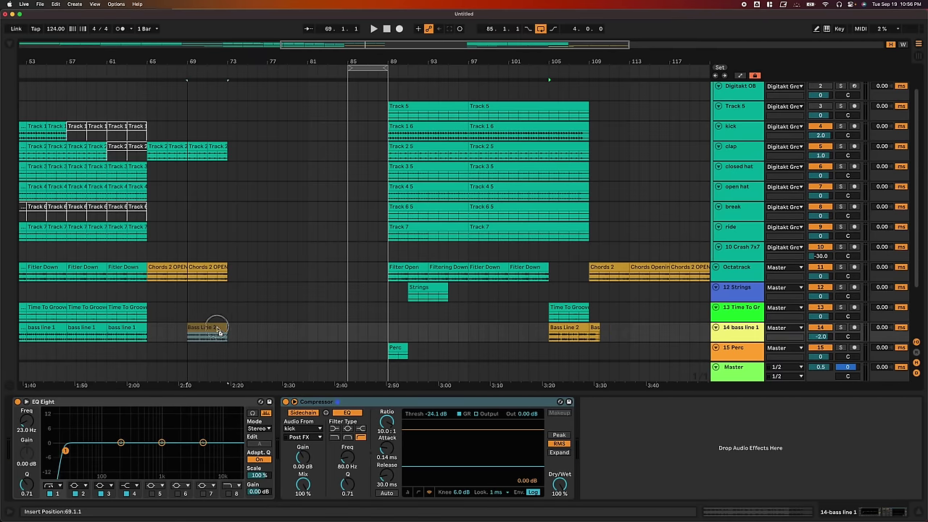
{"action": "left_click_drag", "start_coordinate": [218, 328], "coordinate": [217, 327]}
{"action": "key", "text": "space"}
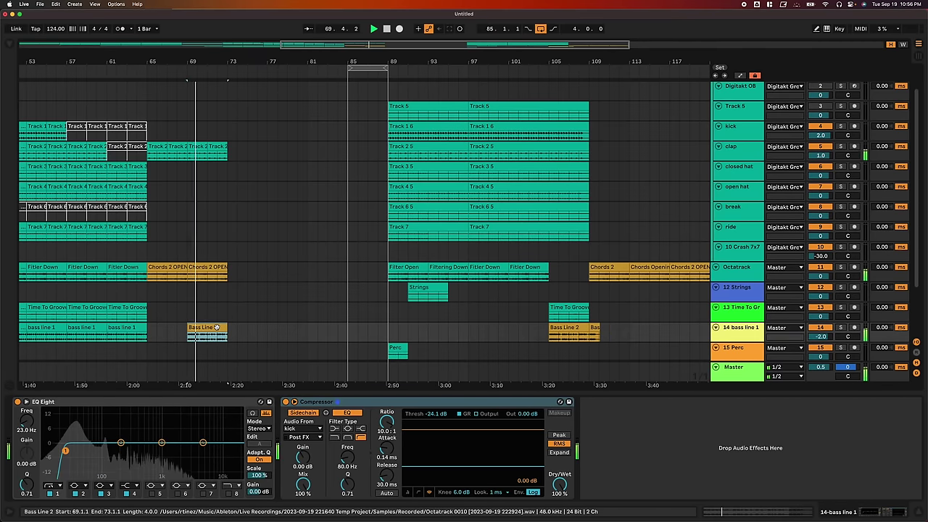
Copy bars 97 to 101 of the clips from Track 5 down to ride and paste them at bar 73, starting on the kick track
{"action": "scroll", "coordinate": [216, 328], "scroll_direction": "left", "scroll_amount": 5}
{"action": "scroll", "coordinate": [216, 328], "scroll_direction": "up", "scroll_amount": 1}
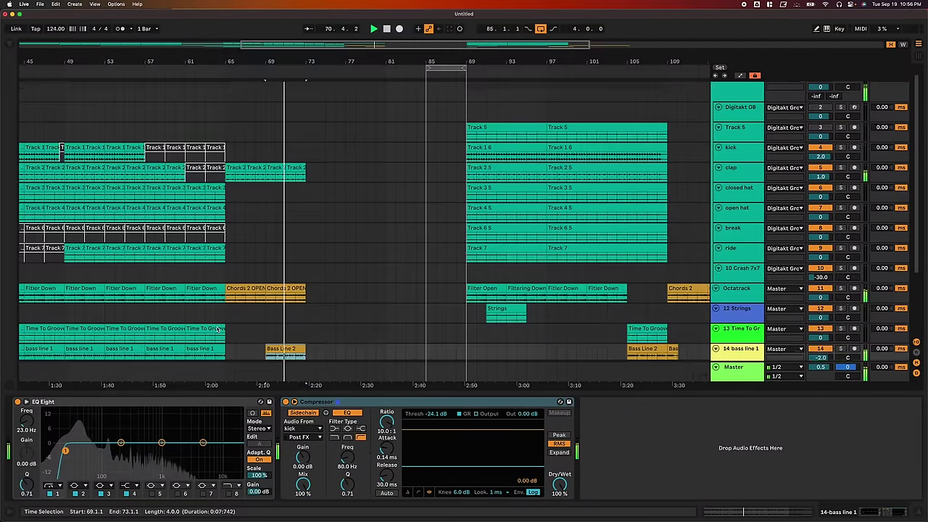
{"action": "scroll", "coordinate": [216, 329], "scroll_direction": "down", "scroll_amount": 2}
{"action": "scroll", "coordinate": [216, 329], "scroll_direction": "right", "scroll_amount": 1}
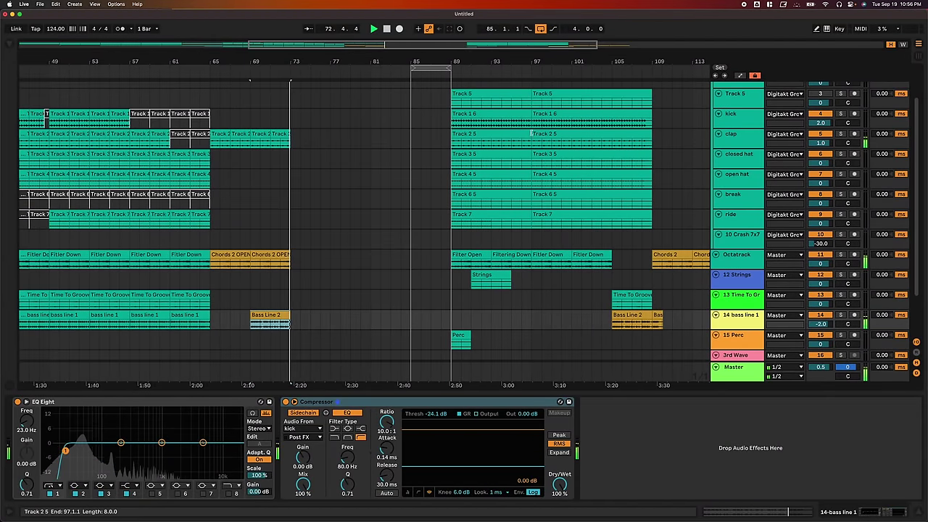
{"action": "left_click_drag", "start_coordinate": [535, 107], "coordinate": [562, 190]}
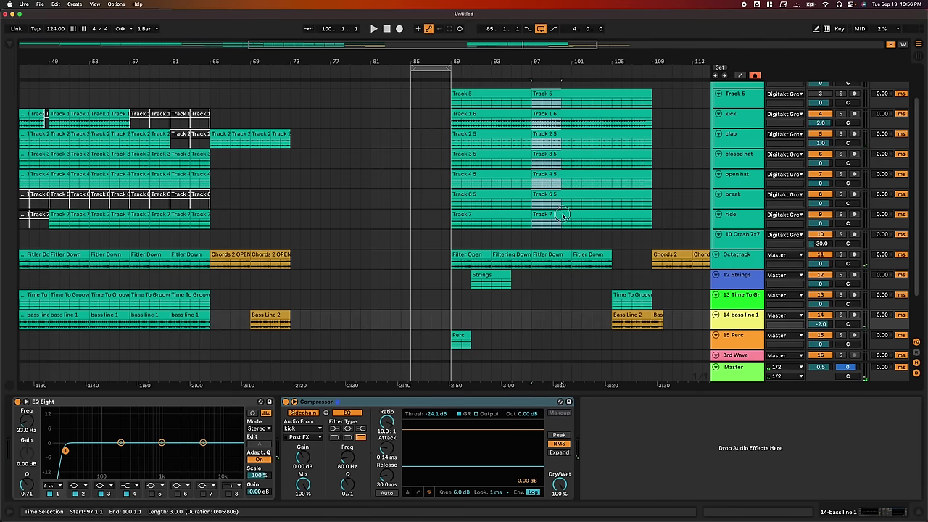
{"action": "left_click", "coordinate": [570, 218]}
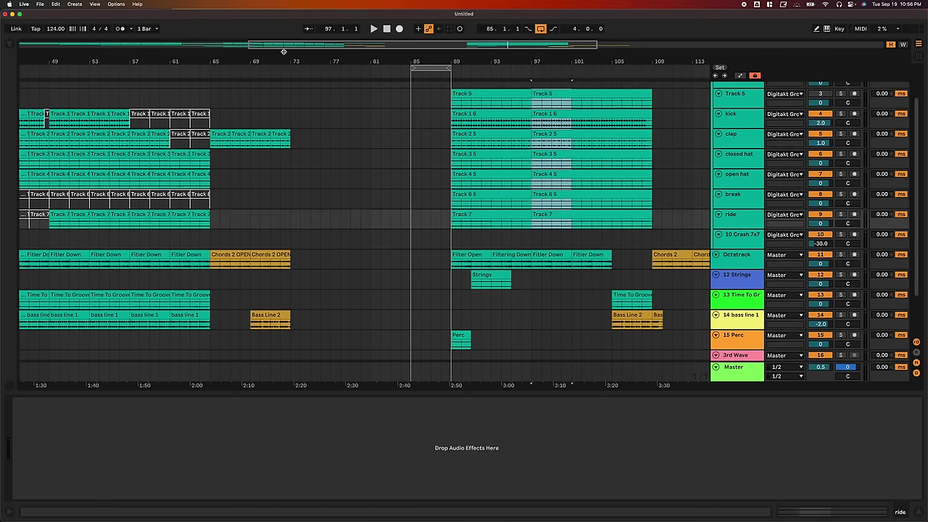
{"action": "left_click", "coordinate": [294, 112]}
{"action": "key", "text": "super+v"}
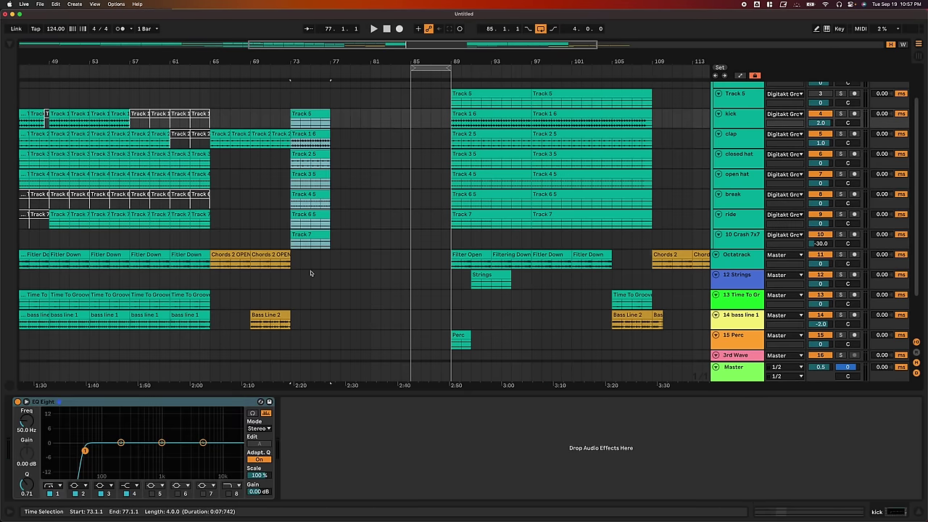
Duplicate the chord and bass clips from bar 69 to bar 73, and duplicate all clips from bar 73 to bar 77
{"action": "left_click", "coordinate": [280, 254]}
{"action": "left_click", "coordinate": [269, 314], "text": "shift"}
{"action": "key", "text": "super+d"}
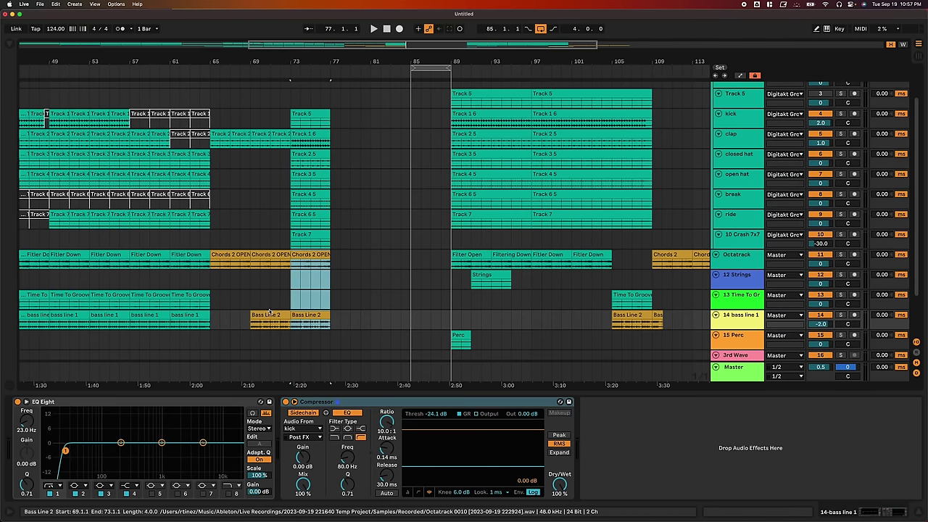
{"action": "left_click", "coordinate": [308, 122], "text": "shift"}
{"action": "key", "text": "super+d"}
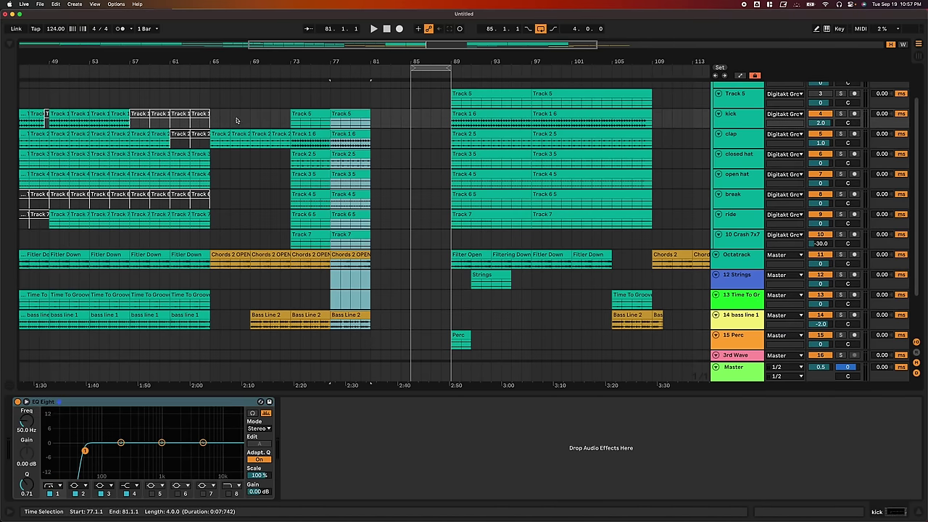
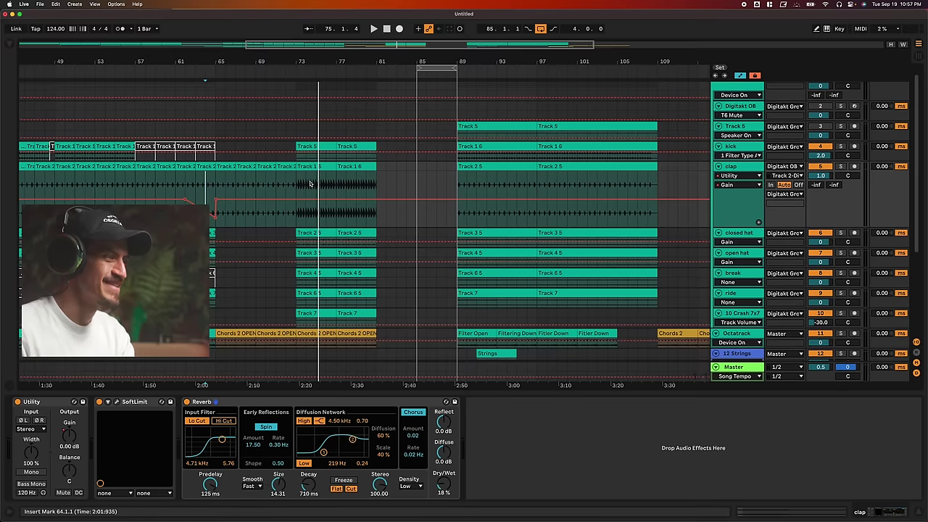
Hide the automation lanes and move the drum clips between bars 73 and 81 up one track, with Track 1 6 on kick
{"action": "scroll", "coordinate": [314, 264], "scroll_direction": "down", "scroll_amount": 3}
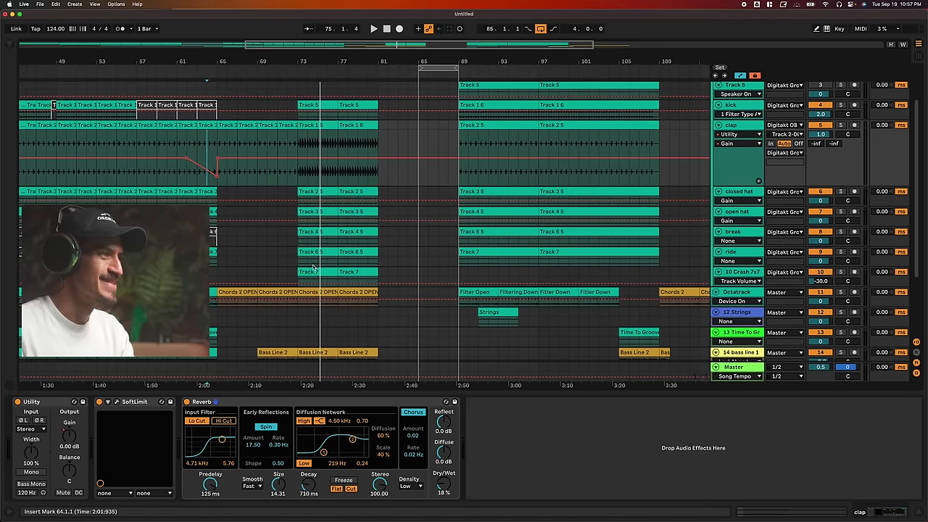
{"action": "key", "text": "a"}
{"action": "left_click", "coordinate": [308, 125]}
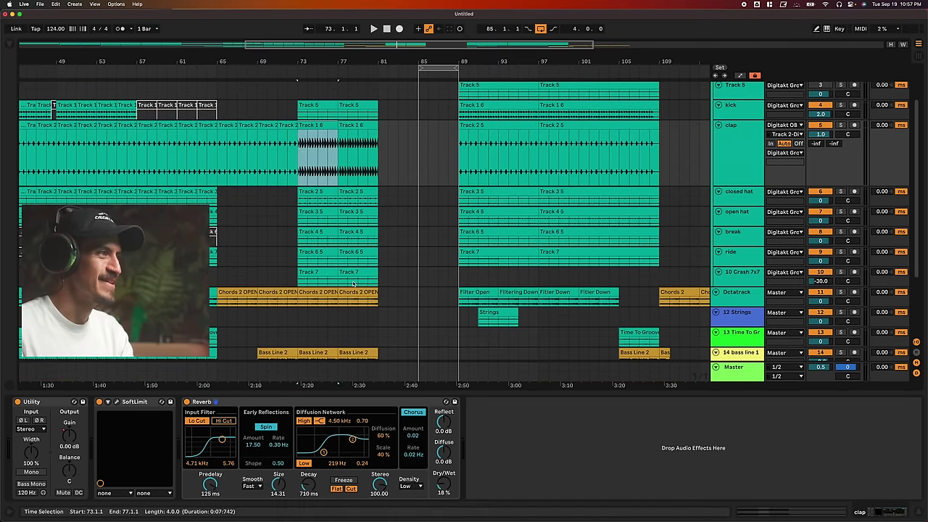
{"action": "left_click", "coordinate": [316, 178]}
{"action": "scroll", "coordinate": [317, 178], "scroll_direction": "up", "scroll_amount": 4}
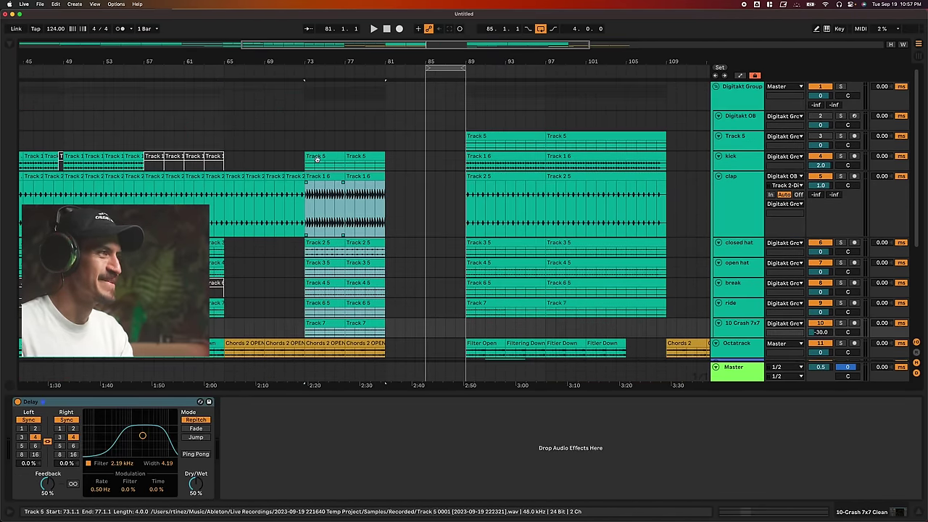
{"action": "left_click_drag", "start_coordinate": [316, 178], "coordinate": [318, 167]}
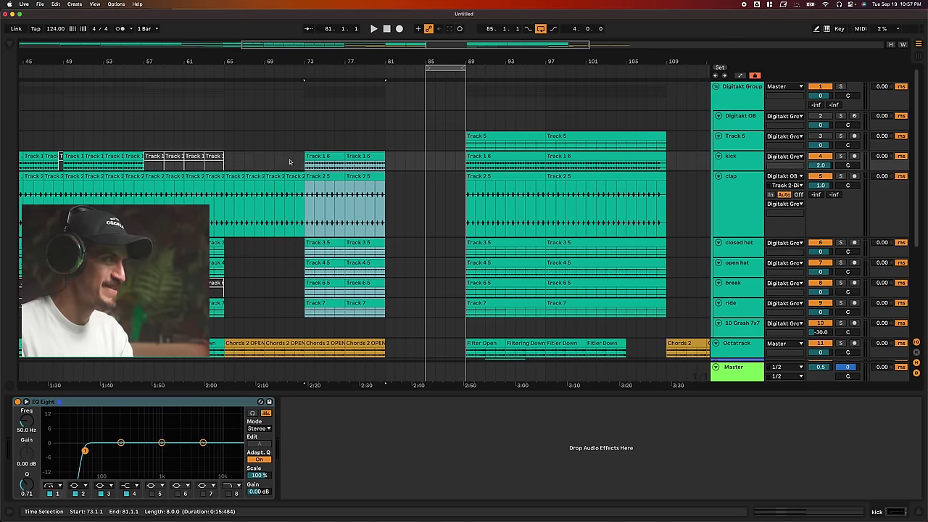
Play the arrangement from bar 71 to check the drums entering at bar 73
{"action": "left_click", "coordinate": [288, 161]}
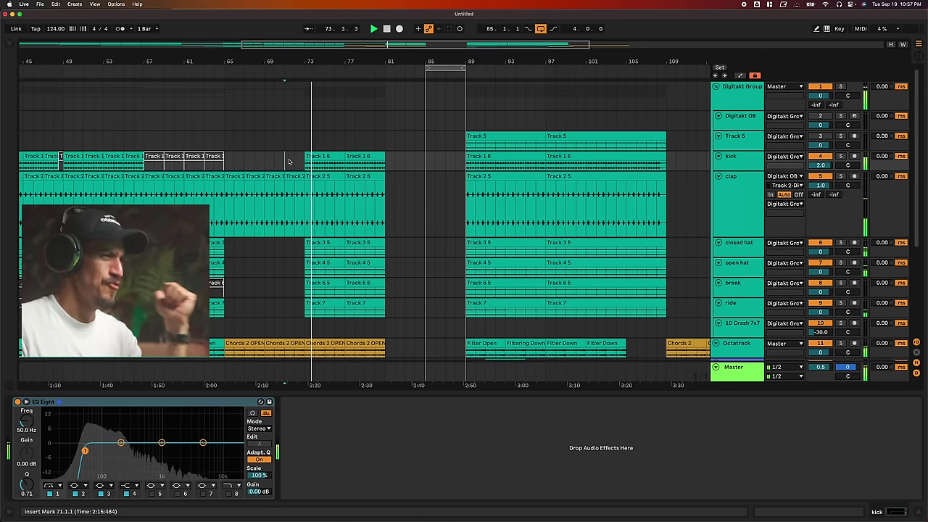
{"action": "scroll", "coordinate": [292, 203], "scroll_direction": "down", "scroll_amount": 5}
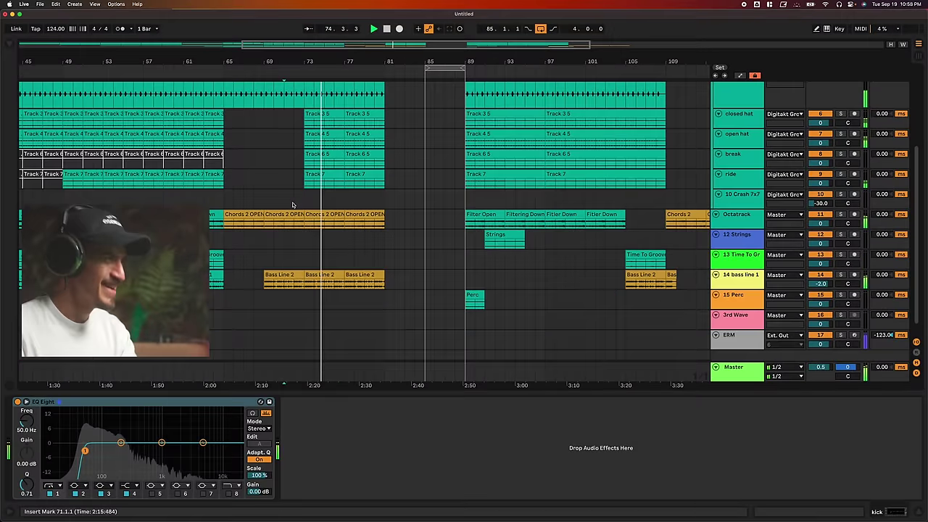
Copy the crash hit from bar 41 to bars 65 and 73 on the crash track
{"action": "left_click", "coordinate": [305, 206]}
{"action": "scroll", "coordinate": [290, 206], "scroll_direction": "left", "scroll_amount": 5}
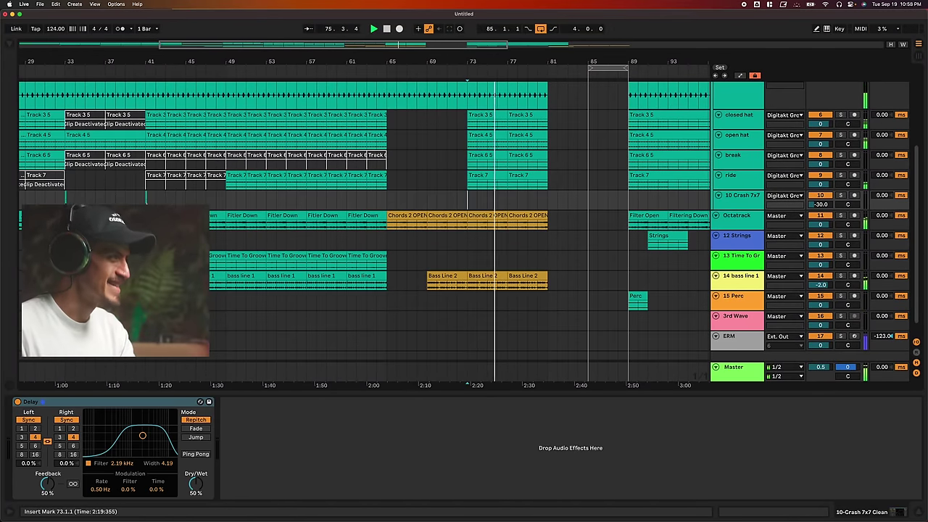
{"action": "left_click", "coordinate": [145, 201], "text": "shift"}
{"action": "key", "text": "super+d"}
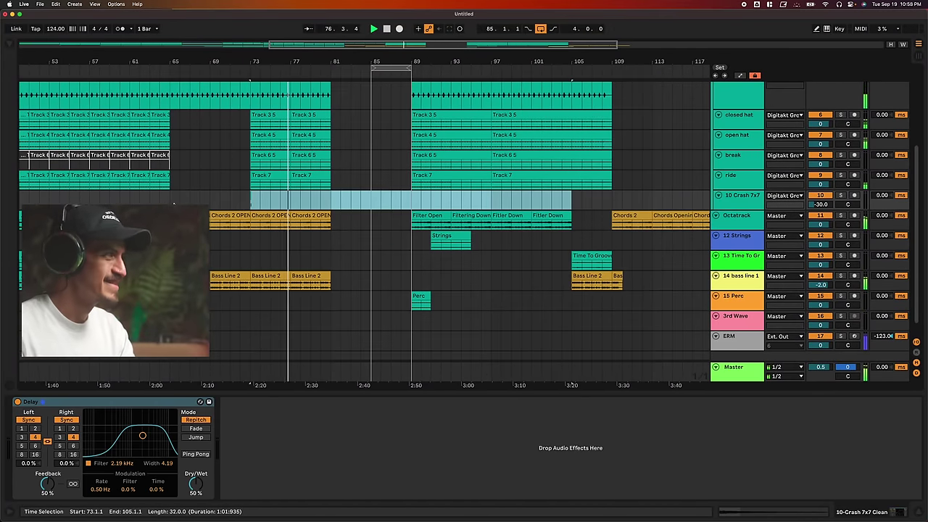
{"action": "left_click", "coordinate": [166, 203]}
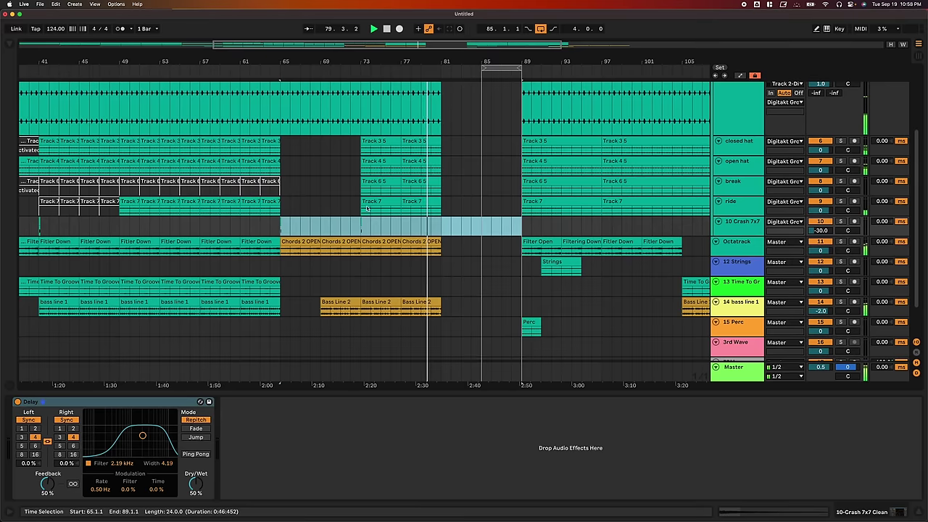
Duplicate the time of bars 73 to 81 across all tracks to extend the drop to bar 89
{"action": "left_click", "coordinate": [395, 200]}
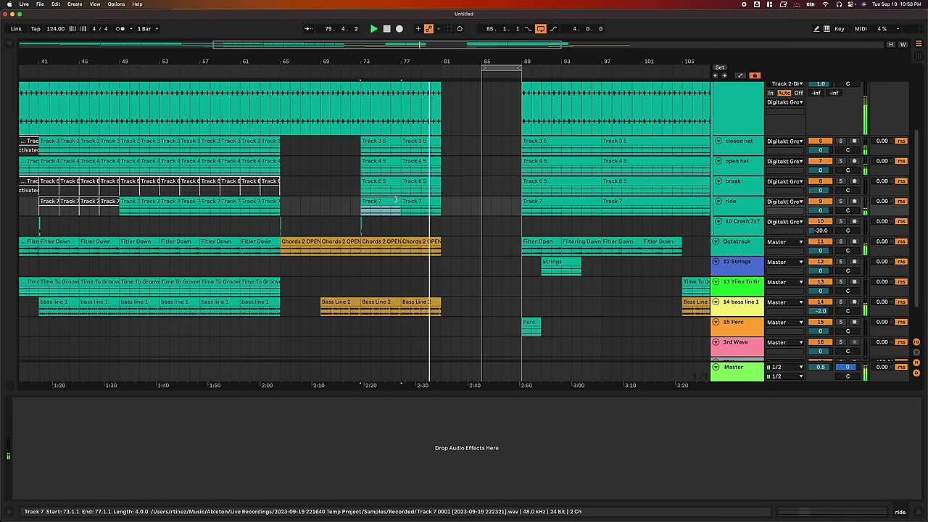
{"action": "key", "text": "super+shift+d"}
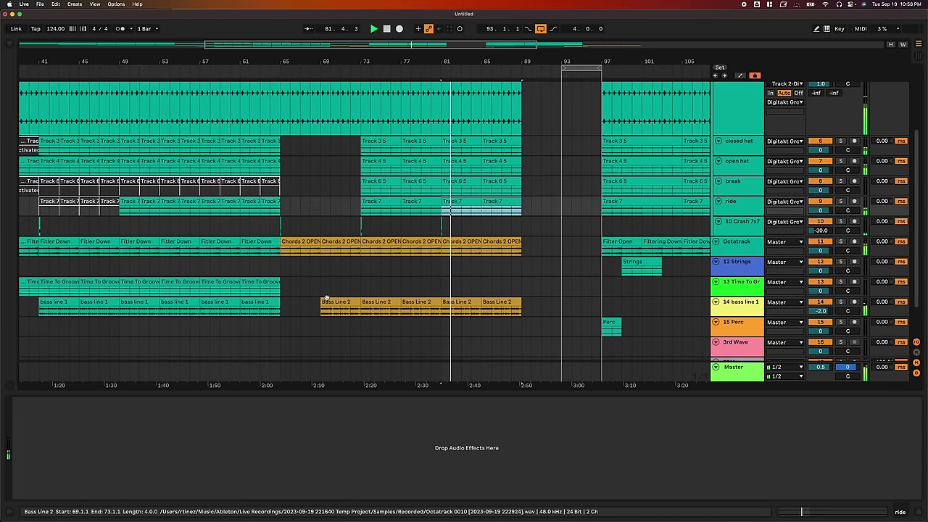
Copy the last Time To Groove clip before the breakdown to bar 89 on its own track
{"action": "left_click_drag", "start_coordinate": [268, 282], "coordinate": [440, 295]}
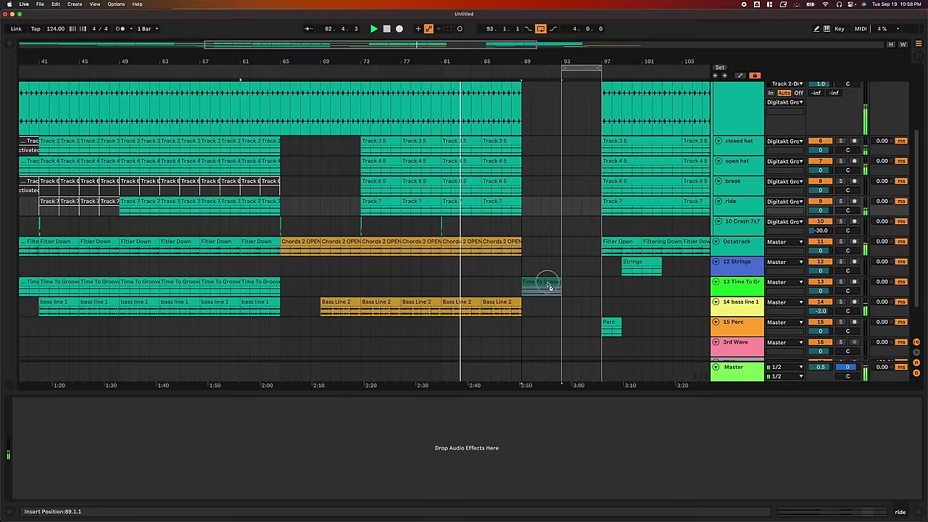
{"action": "left_click_drag", "start_coordinate": [549, 285], "coordinate": [549, 285]}
{"action": "scroll", "coordinate": [549, 284], "scroll_direction": "up", "scroll_amount": 5}
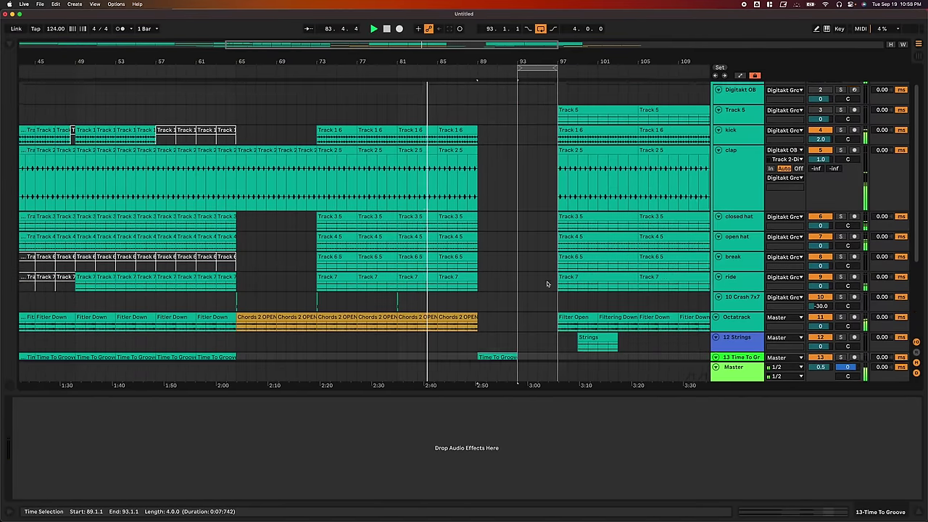
{"action": "scroll", "coordinate": [547, 285], "scroll_direction": "up", "scroll_amount": 2}
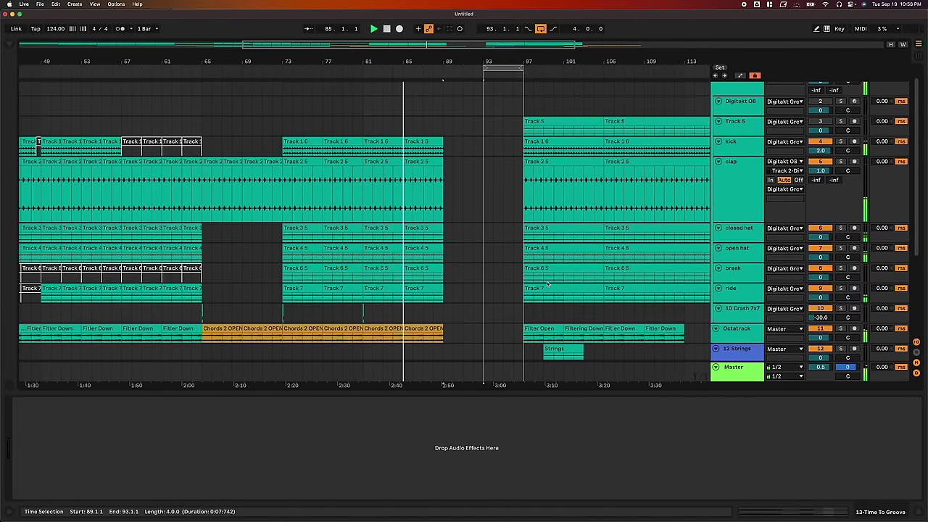
{"action": "scroll", "coordinate": [547, 284], "scroll_direction": "down", "scroll_amount": 5}
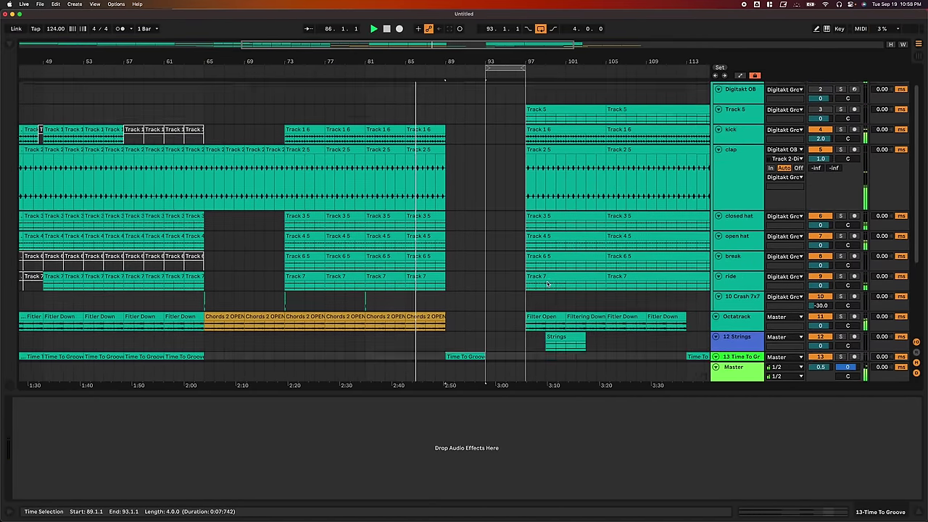
{"action": "scroll", "coordinate": [548, 284], "scroll_direction": "right", "scroll_amount": 2}
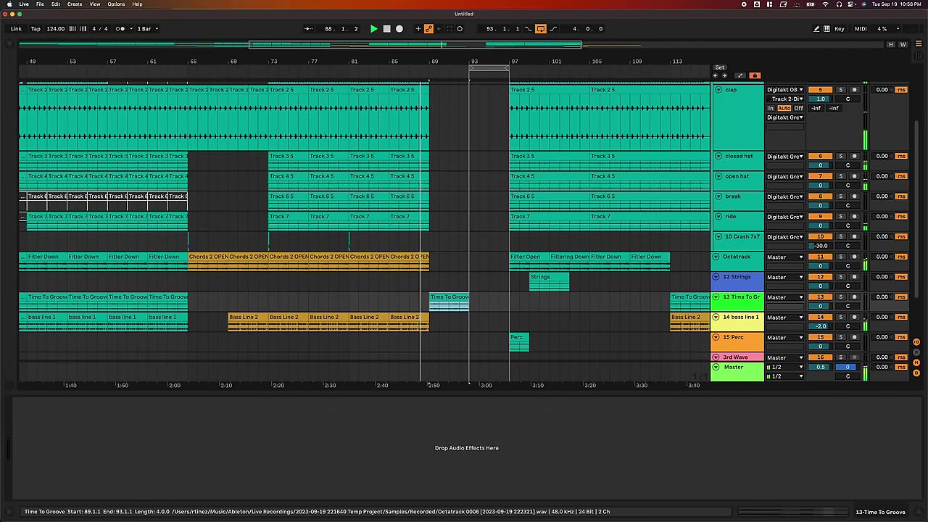
Stop playback, try to duplicate bars 81 to 89, and reselect that range from Track 5 down to the master track
{"action": "left_click", "coordinate": [448, 298]}
{"action": "left_click", "coordinate": [369, 317]}
{"action": "key", "text": "space"}
{"action": "scroll", "coordinate": [370, 318], "scroll_direction": "up", "scroll_amount": 4}
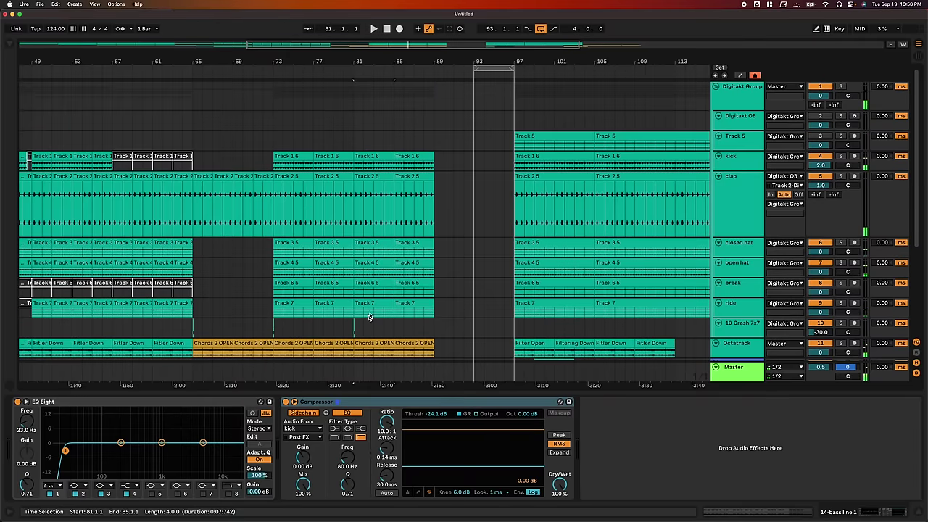
{"action": "left_click", "coordinate": [421, 155], "text": "shift"}
{"action": "key", "text": "super+d"}
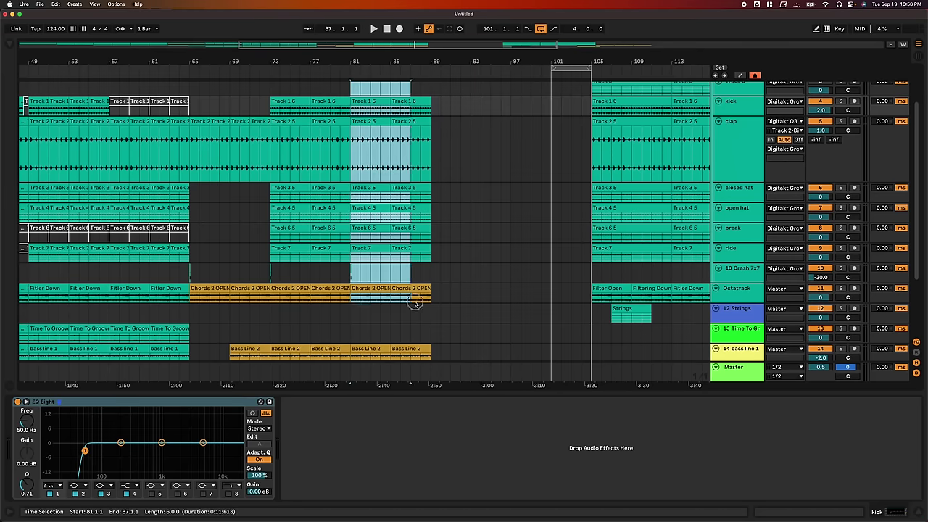
{"action": "left_click_drag", "start_coordinate": [436, 346], "coordinate": [429, 362]}
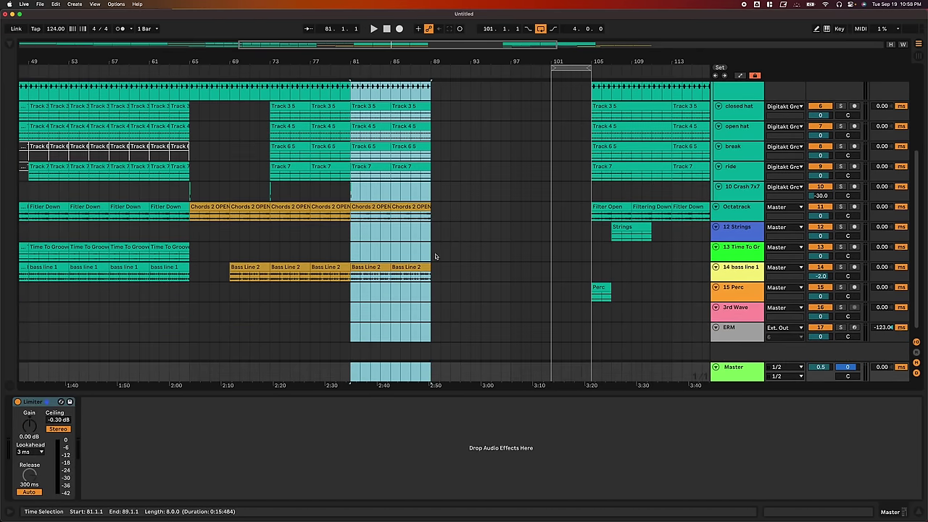
Review how the drums, chords, groove and bass are layered across the arrangement's sections, from the intro to the current drop
{"action": "scroll", "coordinate": [437, 250], "scroll_direction": "up", "scroll_amount": 5}
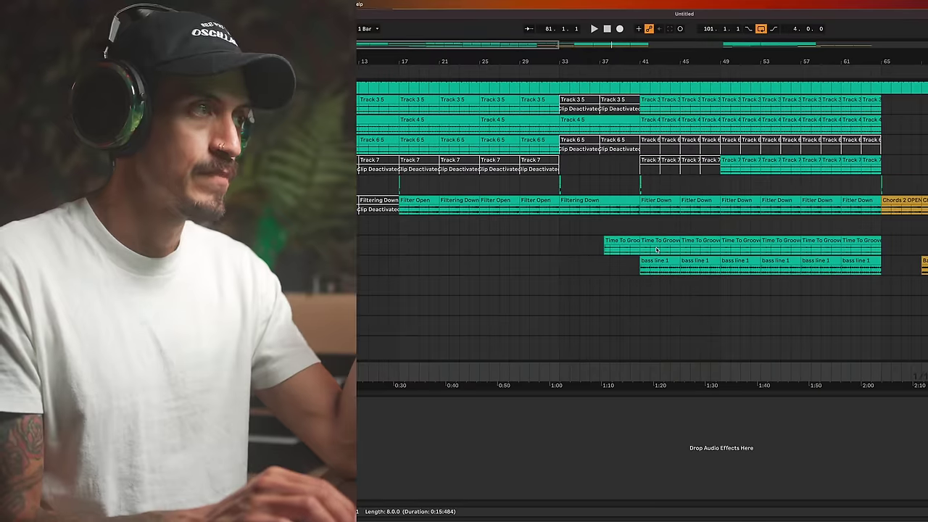
{"action": "scroll", "coordinate": [656, 249], "scroll_direction": "up", "scroll_amount": 2}
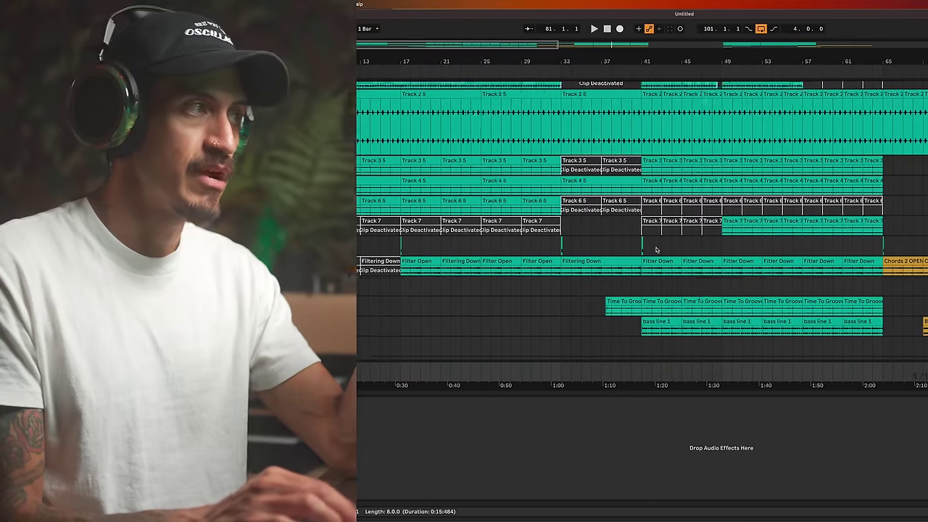
{"action": "scroll", "coordinate": [656, 250], "scroll_direction": "up", "scroll_amount": 3}
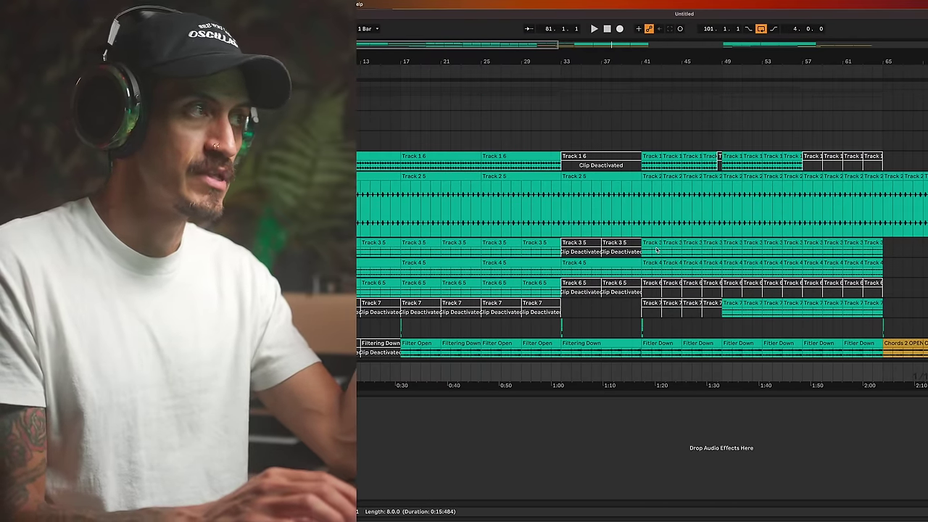
{"action": "scroll", "coordinate": [656, 249], "scroll_direction": "right", "scroll_amount": 10}
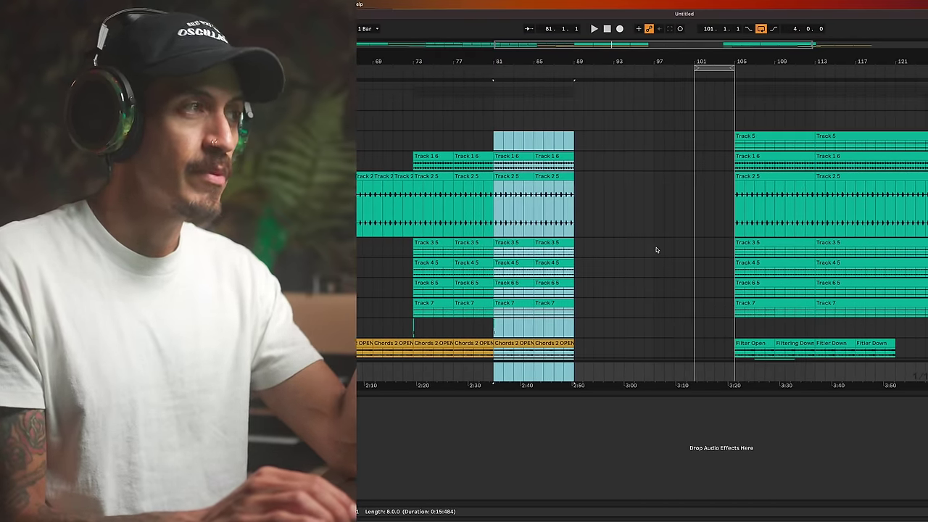
{"action": "scroll", "coordinate": [656, 250], "scroll_direction": "down", "scroll_amount": 1}
{"action": "scroll", "coordinate": [656, 250], "scroll_direction": "left", "scroll_amount": 1}
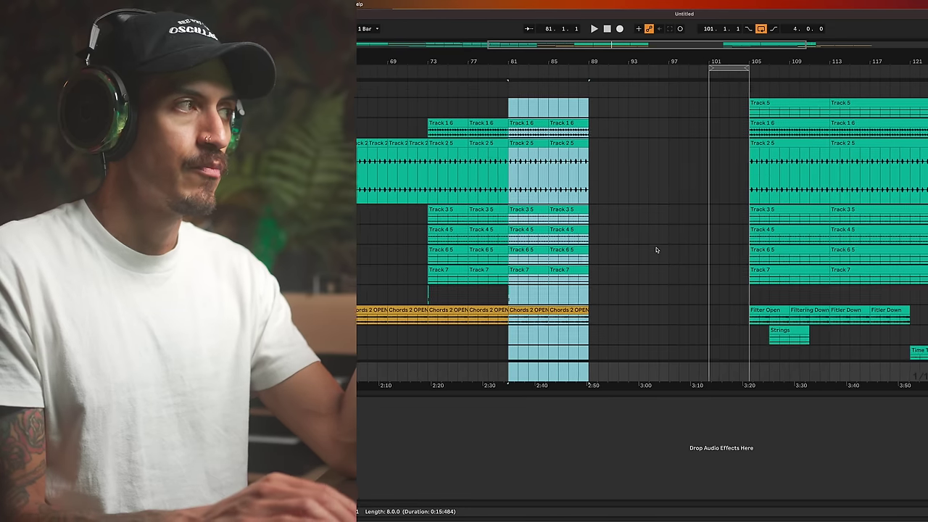
{"action": "scroll", "coordinate": [656, 250], "scroll_direction": "down", "scroll_amount": 1}
{"action": "scroll", "coordinate": [656, 249], "scroll_direction": "left", "scroll_amount": 6}
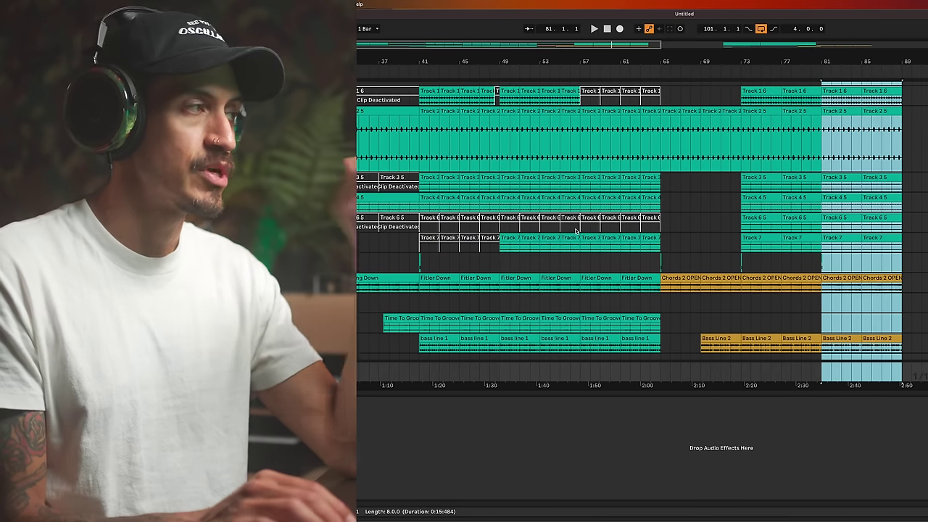
{"action": "scroll", "coordinate": [575, 231], "scroll_direction": "up", "scroll_amount": 1}
{"action": "scroll", "coordinate": [508, 236], "scroll_direction": "left", "scroll_amount": 4}
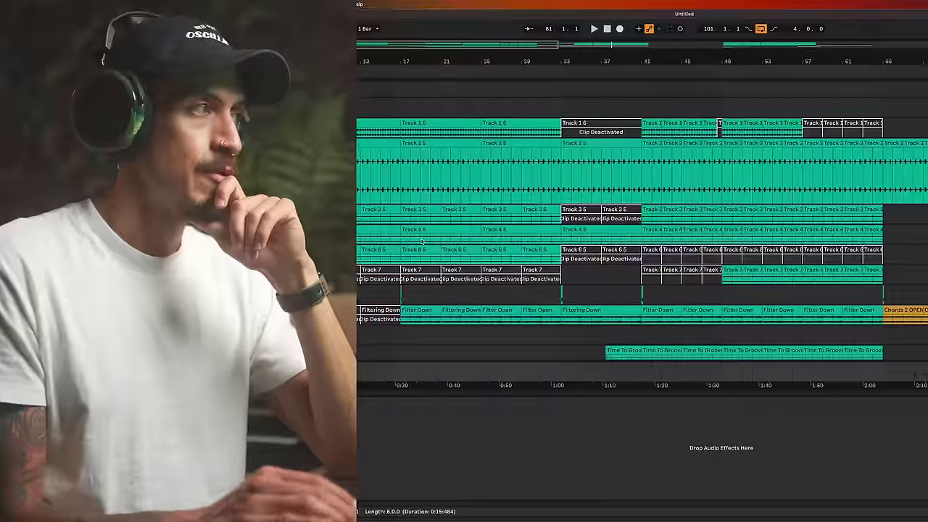
{"action": "scroll", "coordinate": [421, 242], "scroll_direction": "right", "scroll_amount": 3}
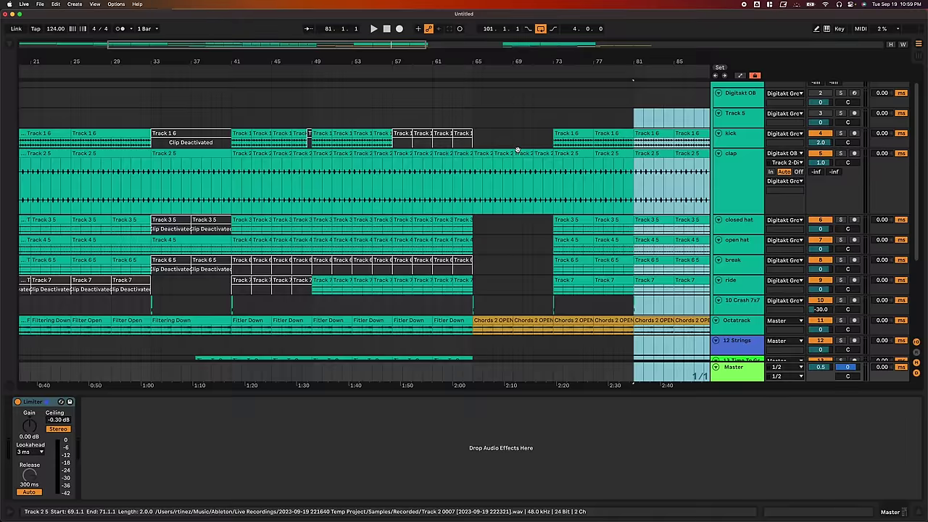
{"action": "scroll", "coordinate": [390, 185], "scroll_direction": "down", "scroll_amount": 1}
{"action": "scroll", "coordinate": [390, 186], "scroll_direction": "right", "scroll_amount": 2}
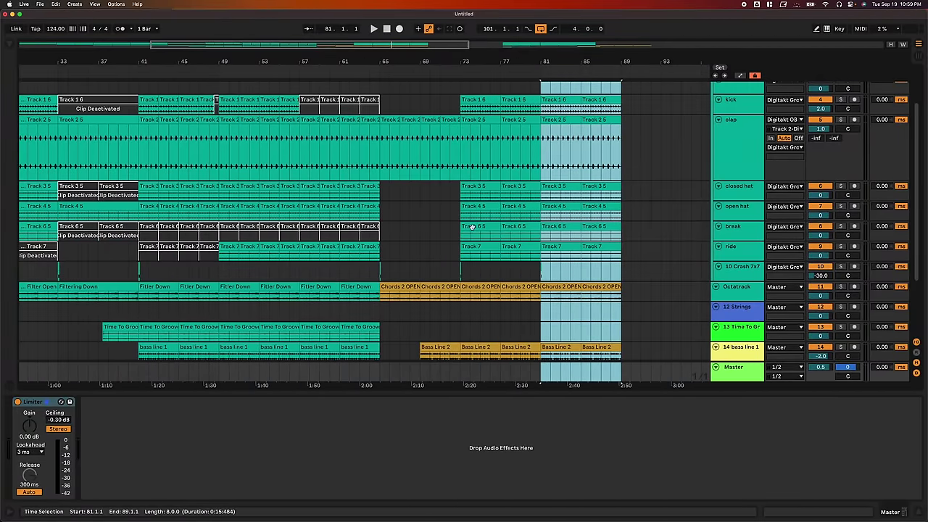
{"action": "scroll", "coordinate": [390, 186], "scroll_direction": "right", "scroll_amount": 2}
{"action": "scroll", "coordinate": [435, 211], "scroll_direction": "up", "scroll_amount": 1}
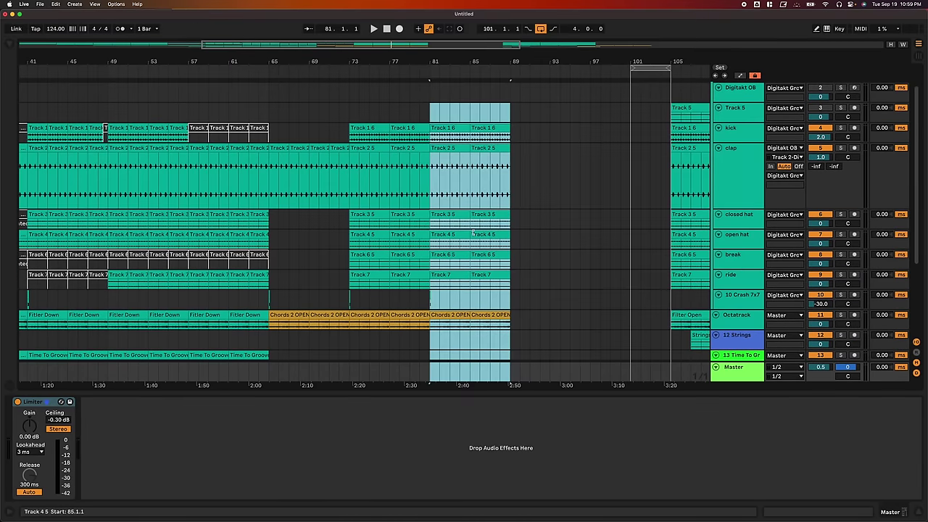
Duplicate bars 81 to 89 into a looped section at bar 89 with Time To Groove clips at bars 89 and 93
{"action": "key", "text": "super+shift+d"}
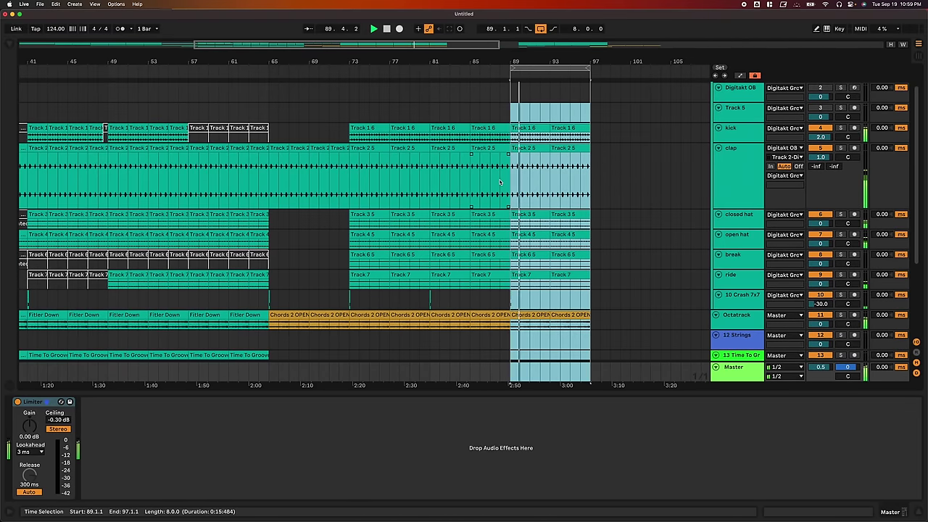
{"action": "scroll", "coordinate": [500, 182], "scroll_direction": "down", "scroll_amount": 3}
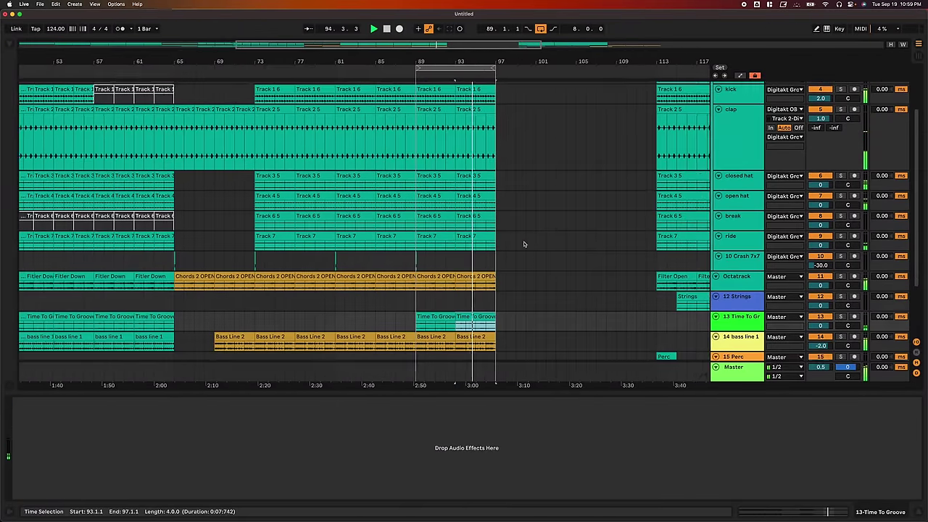
{"action": "scroll", "coordinate": [524, 244], "scroll_direction": "down", "scroll_amount": 2}
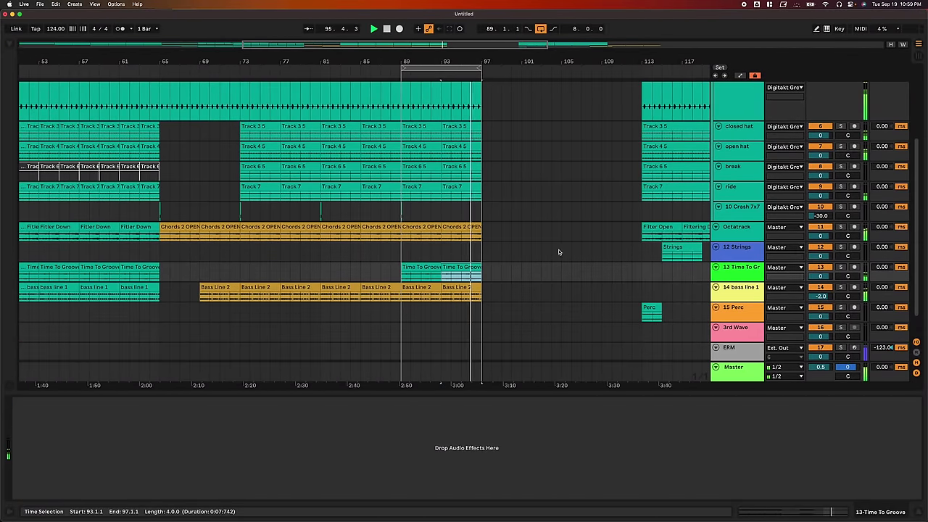
Enlarge the Octatrack track and duplicate the time of bars 89 to 97 to extend the section to bar 105
{"action": "left_click_drag", "start_coordinate": [725, 239], "coordinate": [725, 274]}
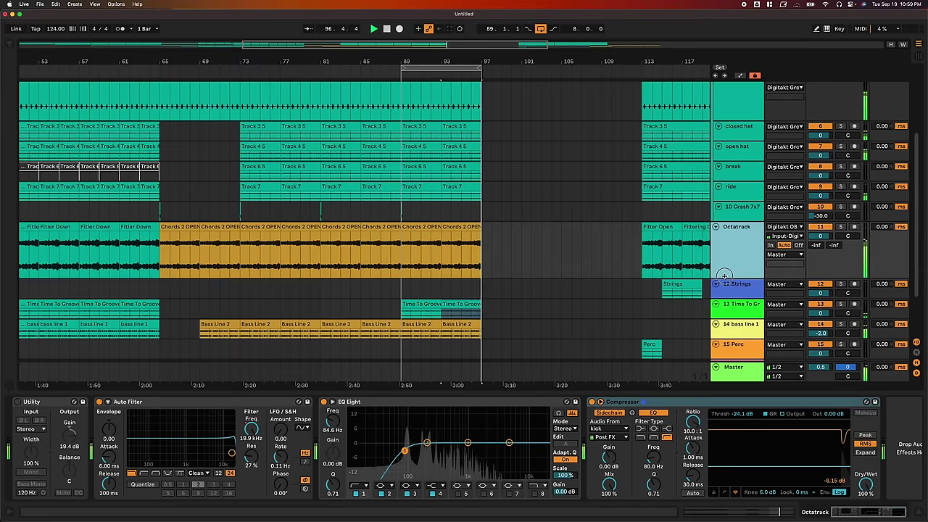
{"action": "left_click", "coordinate": [417, 305], "text": "shift"}
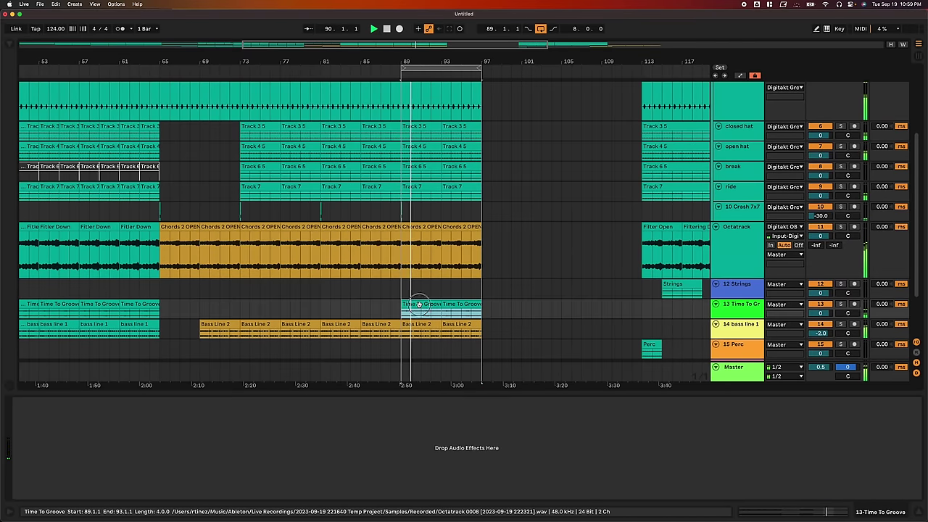
{"action": "key", "text": "shift+super+d"}
Automate the Octatrack's Auto Filter frequency to curve down from bar 85 to 447 Hz at bar 89 and hold, and hide the automation
{"action": "left_click", "coordinate": [410, 244]}
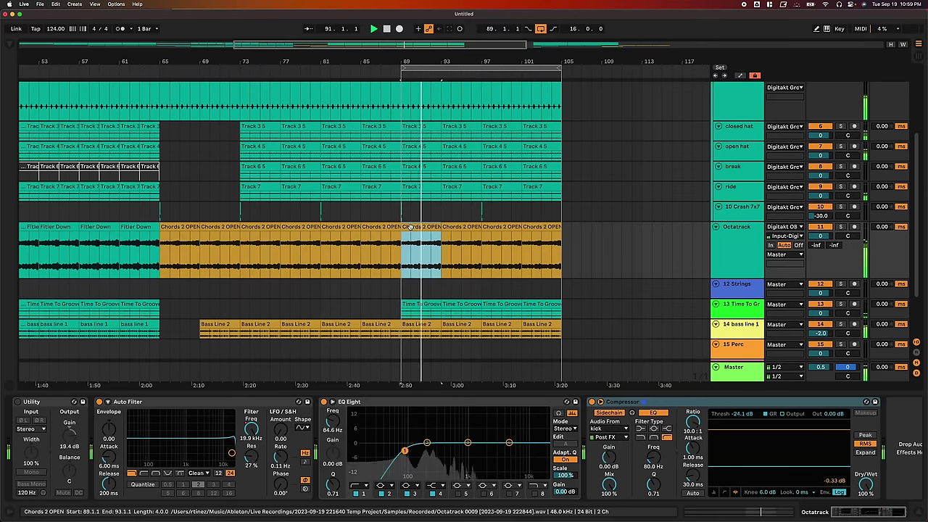
{"action": "left_click", "coordinate": [540, 250], "text": "shift"}
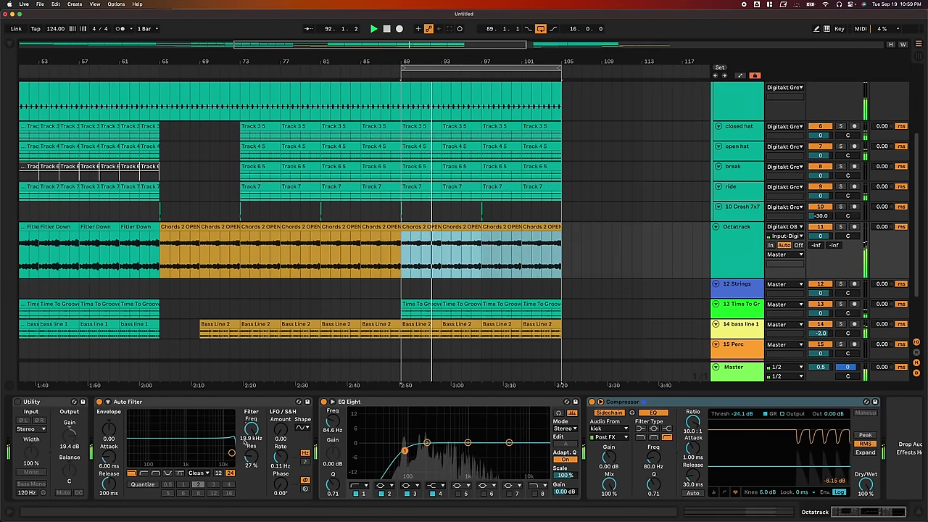
{"action": "key", "text": "a"}
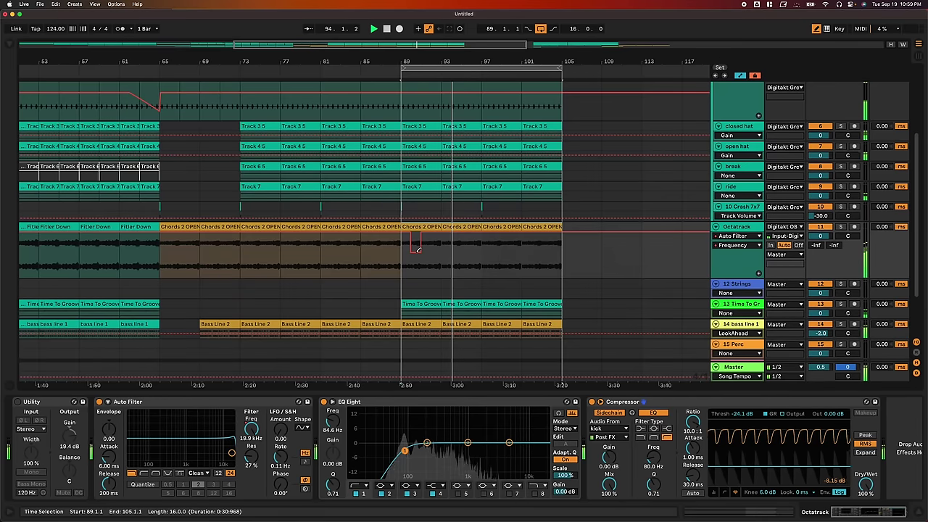
{"action": "left_click_drag", "start_coordinate": [418, 248], "coordinate": [416, 251]}
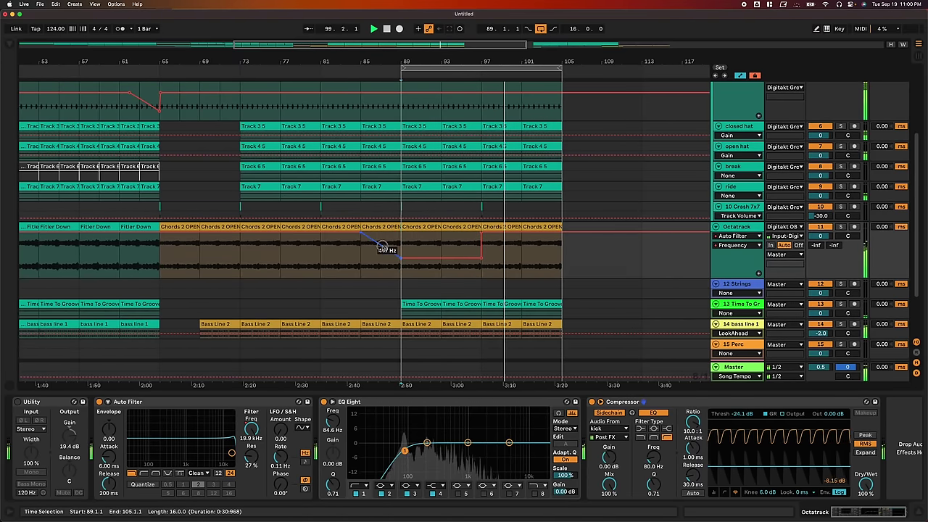
{"action": "left_click", "coordinate": [481, 235]}
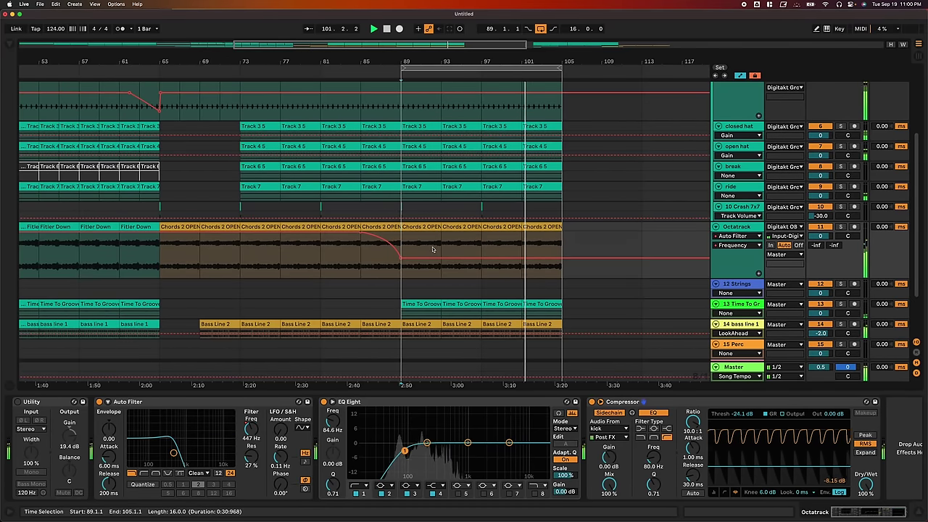
{"action": "scroll", "coordinate": [419, 284], "scroll_direction": "down", "scroll_amount": 3}
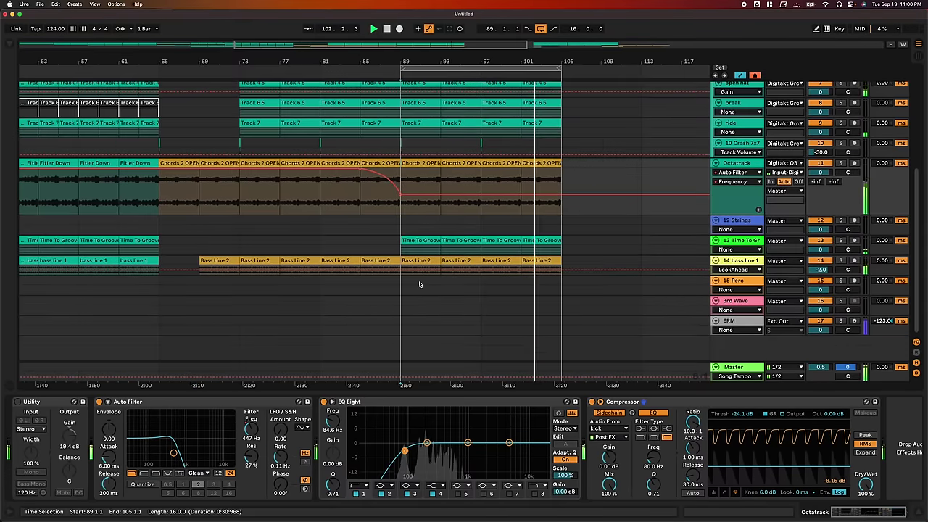
{"action": "scroll", "coordinate": [419, 284], "scroll_direction": "up", "scroll_amount": 8}
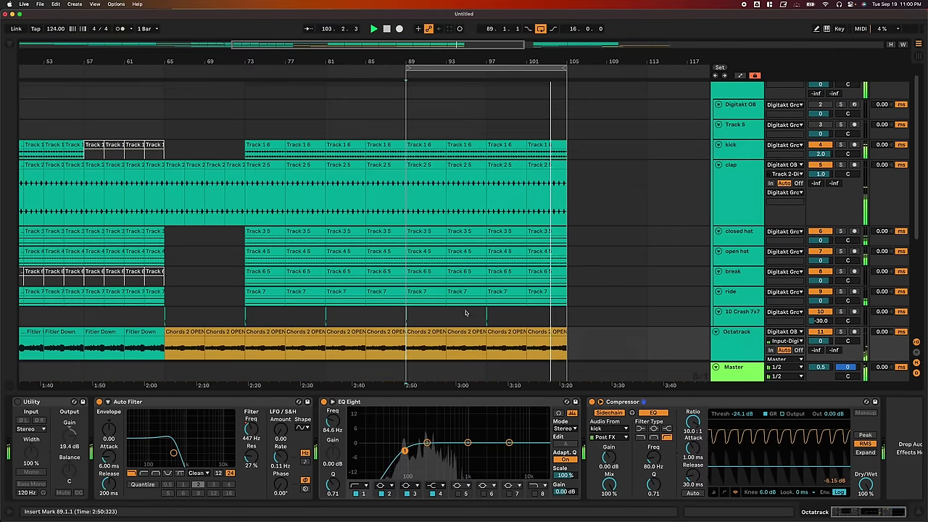
Delete the crash hit at bar 97 on the 10 Crash 7x7 track
{"action": "left_click", "coordinate": [501, 317]}
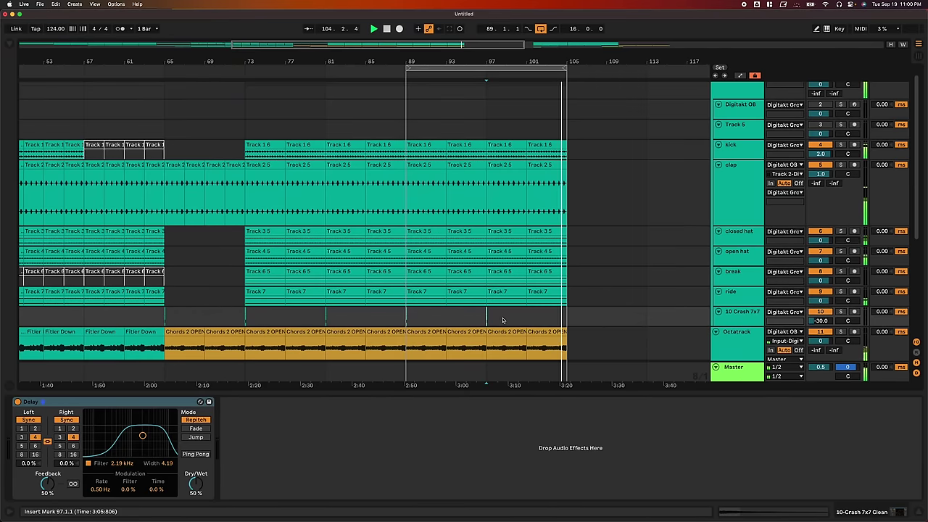
{"action": "left_click_drag", "start_coordinate": [508, 320], "coordinate": [460, 320]}
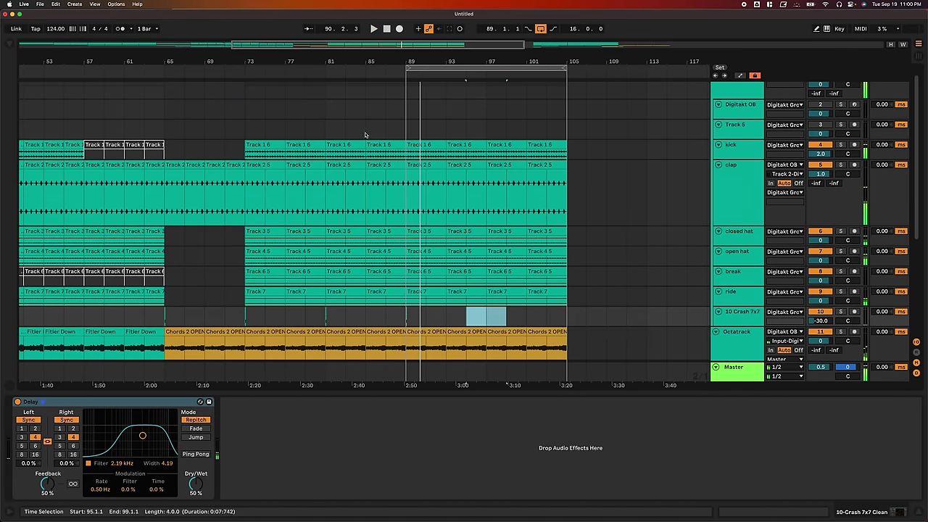
Rework the kick clips in bar 88 into a fill with off-beat hits and gaps at beats 88.3 and 88.4, and play it back
{"action": "left_click_drag", "start_coordinate": [368, 137], "coordinate": [406, 148]}
{"action": "key", "text": "z"}
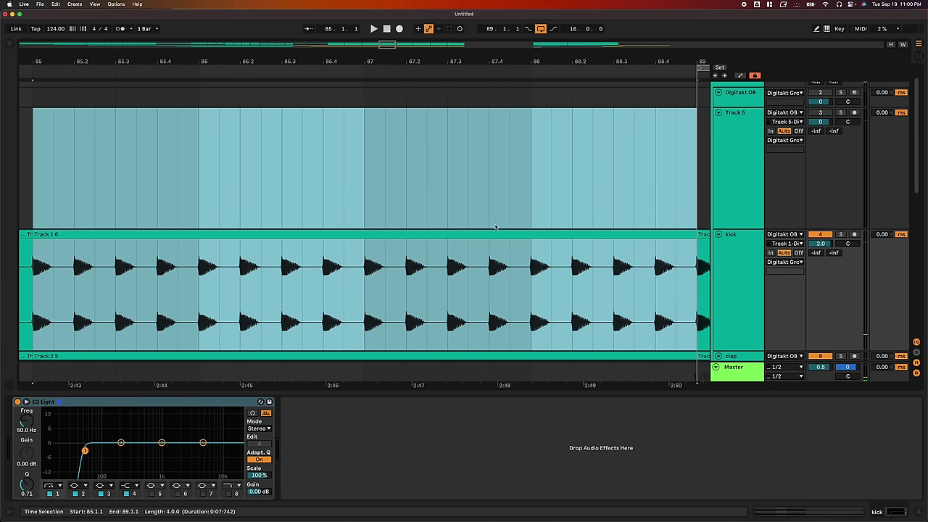
{"action": "scroll", "coordinate": [525, 184], "scroll_direction": "down", "scroll_amount": 2}
{"action": "scroll", "coordinate": [525, 184], "scroll_direction": "right", "scroll_amount": 5}
{"action": "left_click_drag", "start_coordinate": [514, 236], "coordinate": [450, 223]}
{"action": "key", "text": "Delete"}
{"action": "left_click_drag", "start_coordinate": [459, 176], "coordinate": [517, 196]}
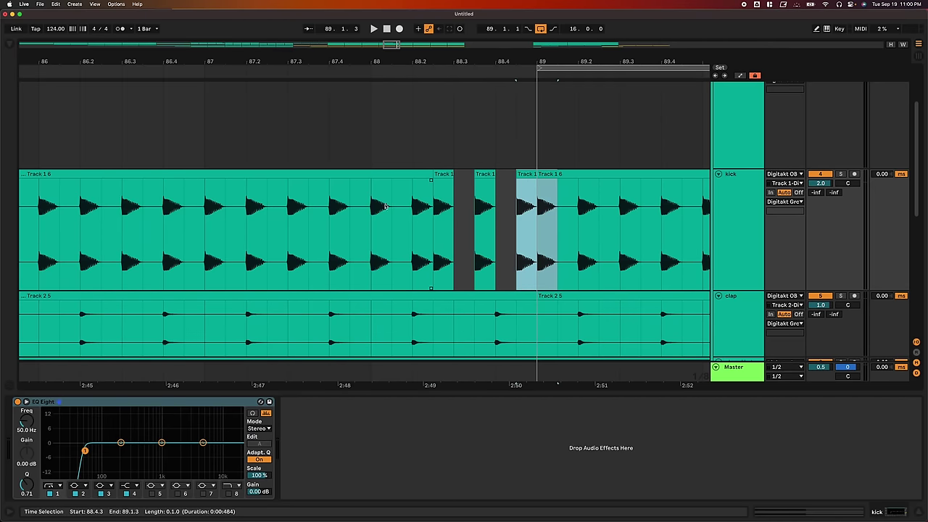
{"action": "left_click", "coordinate": [304, 229]}
{"action": "key", "text": "space"}
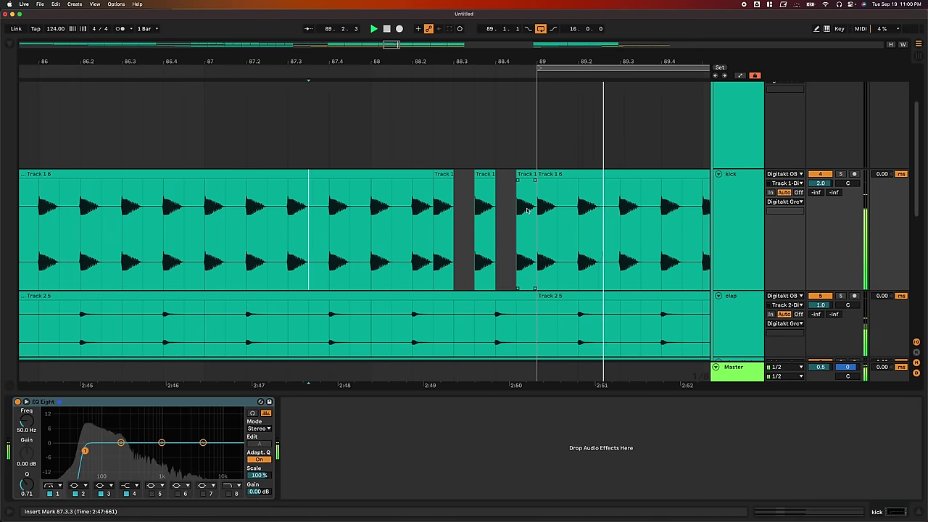
Select the bass line 1 track and show the browser
{"action": "left_click_drag", "start_coordinate": [499, 60], "coordinate": [380, 2]}
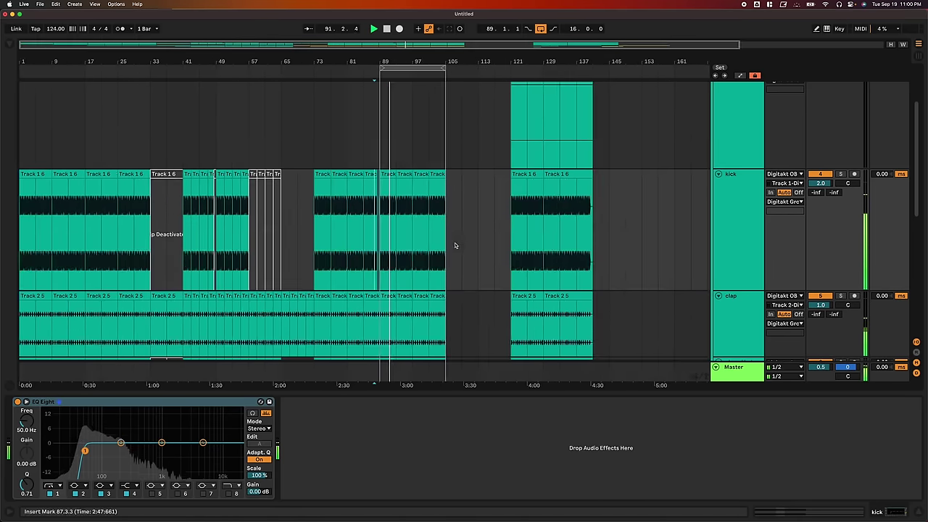
{"action": "scroll", "coordinate": [456, 246], "scroll_direction": "down", "scroll_amount": 8}
{"action": "scroll", "coordinate": [455, 245], "scroll_direction": "down", "scroll_amount": 1}
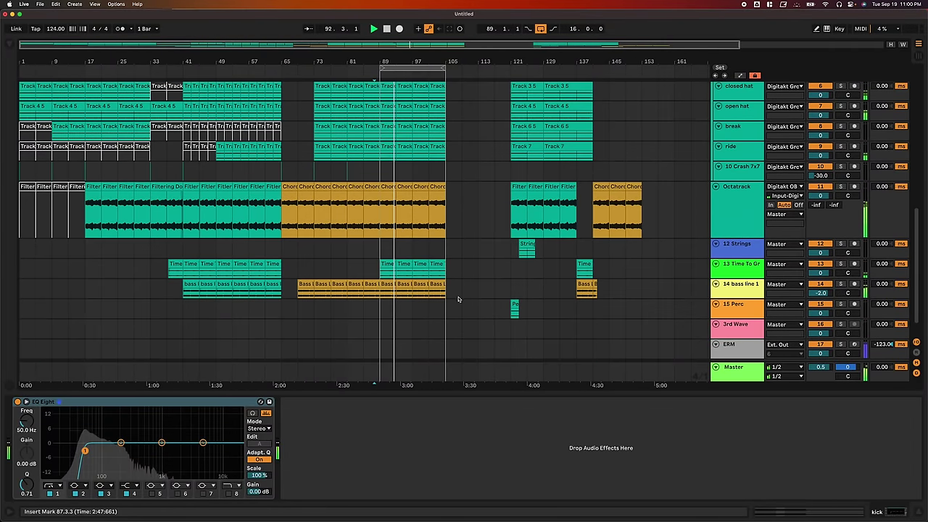
{"action": "left_click", "coordinate": [751, 288]}
{"action": "key", "text": "super+alt+b"}
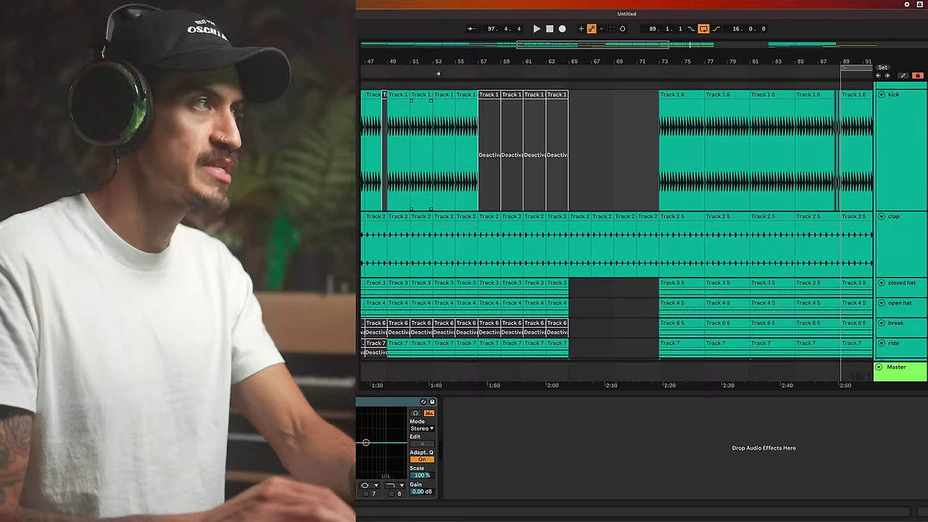
Fit the whole arrangement into view in both width and track height
{"action": "key", "text": "w"}
{"action": "key", "text": "a"}
{"action": "key", "text": "a"}
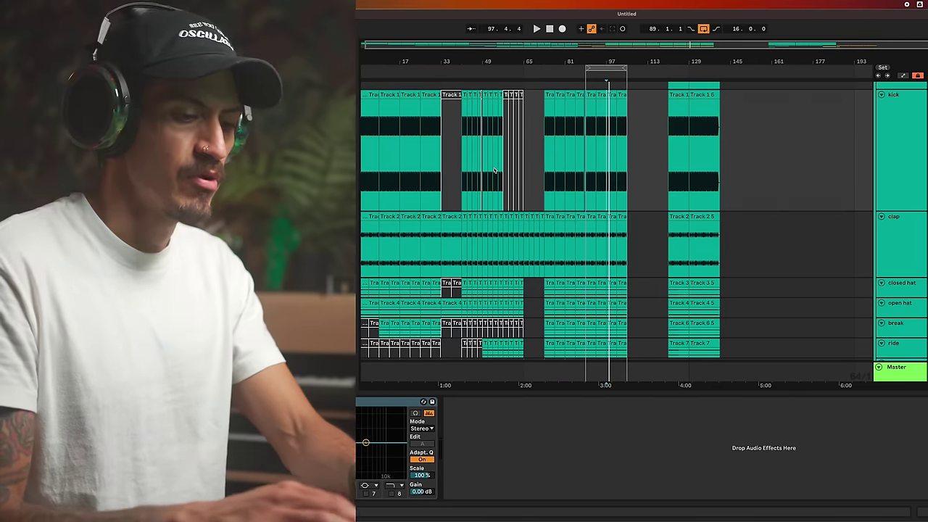
{"action": "key", "text": "h"}
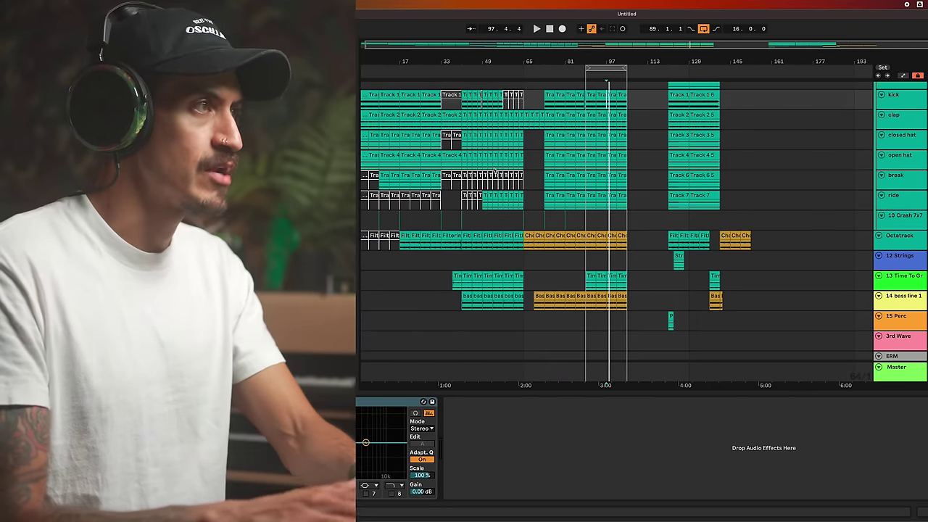
Place the insert marker at bar 100 and hide the automation lanes
{"action": "left_click", "coordinate": [481, 103]}
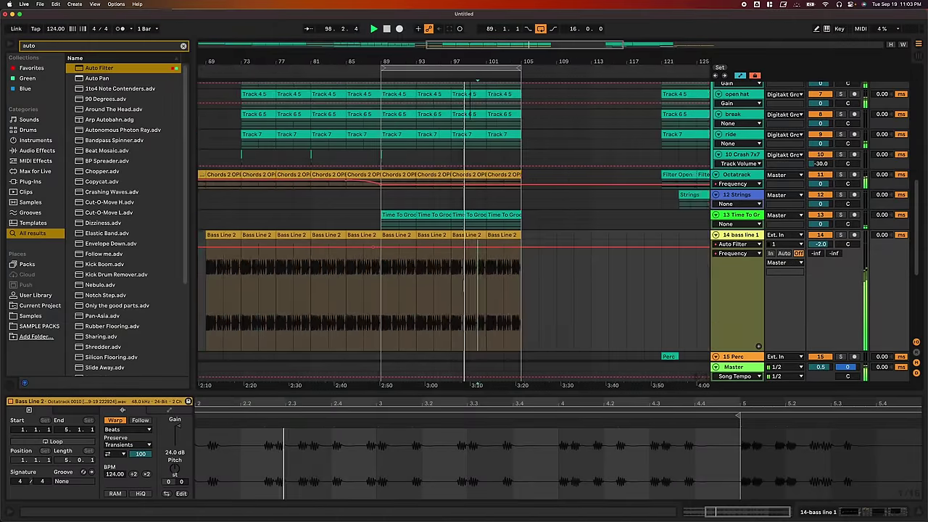
{"action": "left_click_drag", "start_coordinate": [470, 93], "coordinate": [468, 57]}
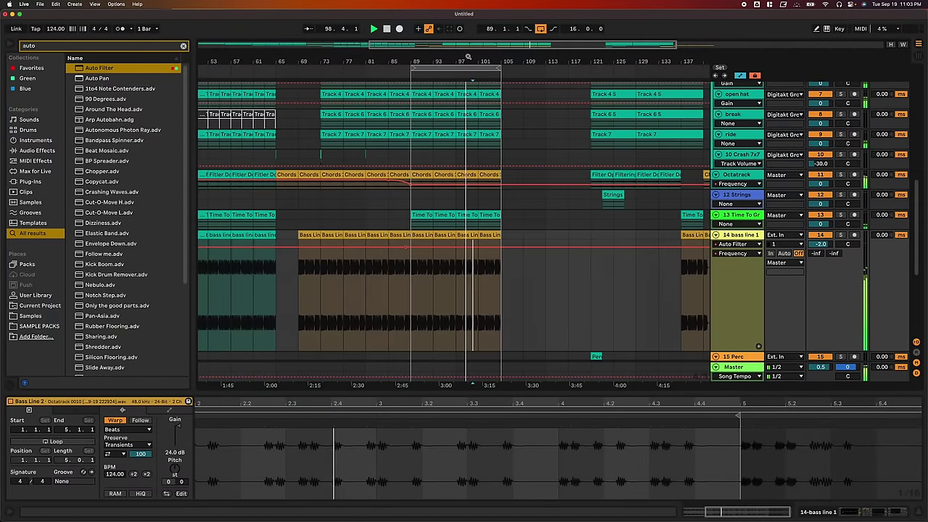
{"action": "key", "text": "a"}
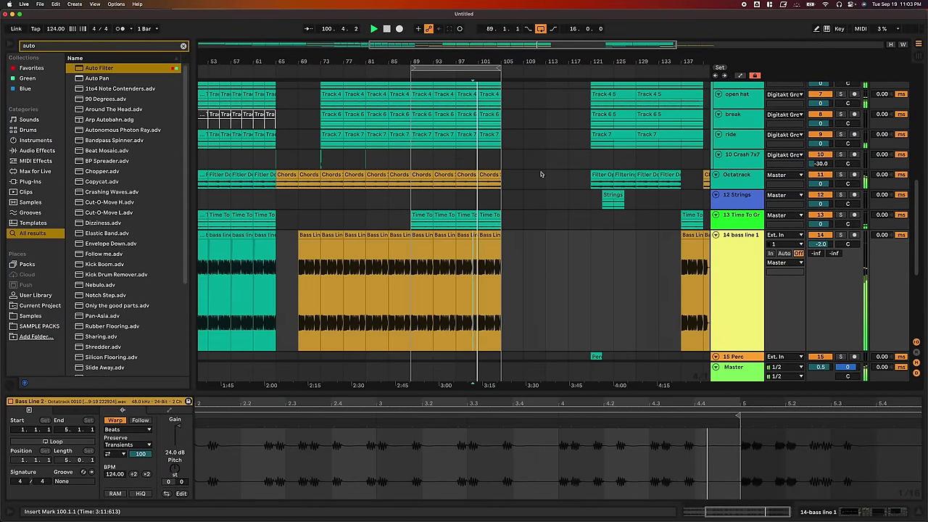
Duplicate the time of bars 89 to 105 to extend the section to bar 121, and deactivate the kick clips from bar 105 to 121
{"action": "left_click_drag", "start_coordinate": [544, 160], "coordinate": [649, 158]}
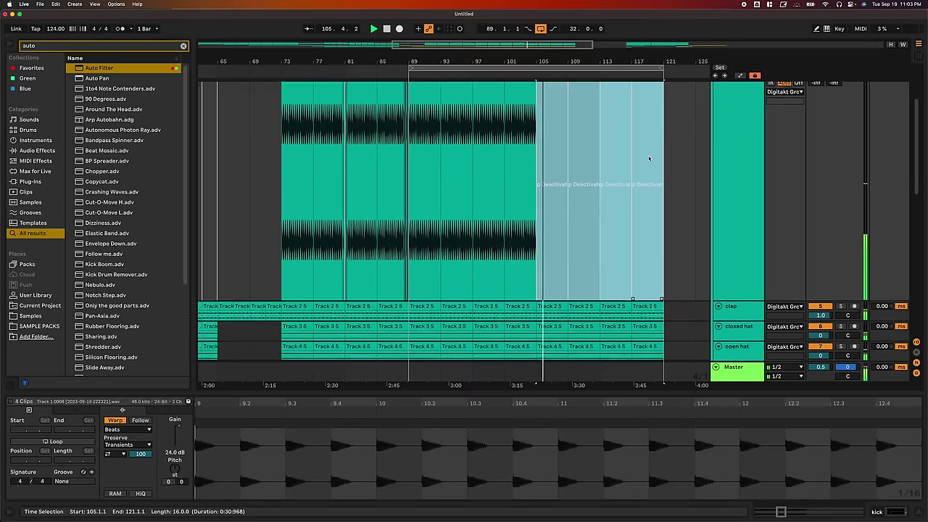
{"action": "scroll", "coordinate": [649, 158], "scroll_direction": "down", "scroll_amount": 4}
{"action": "scroll", "coordinate": [649, 159], "scroll_direction": "right", "scroll_amount": 2}
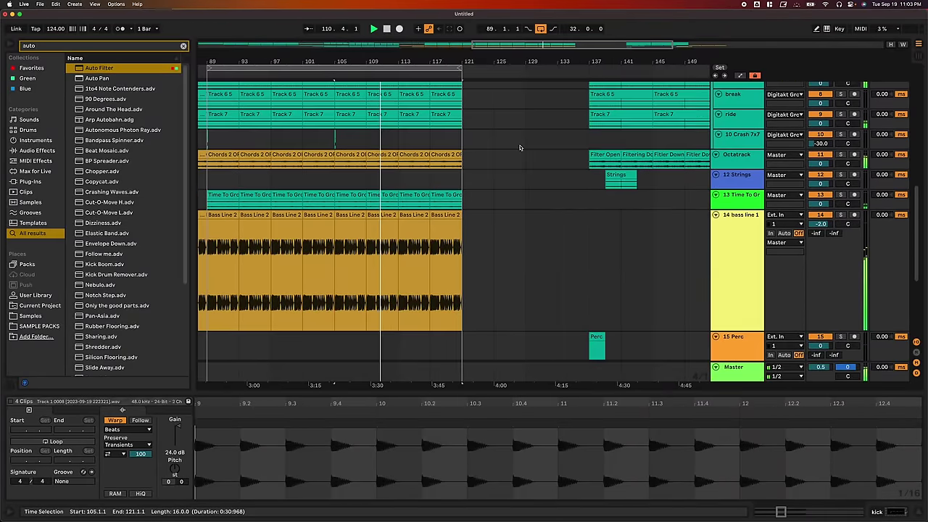
{"action": "scroll", "coordinate": [520, 148], "scroll_direction": "up", "scroll_amount": 1}
{"action": "scroll", "coordinate": [521, 148], "scroll_direction": "right", "scroll_amount": 1}
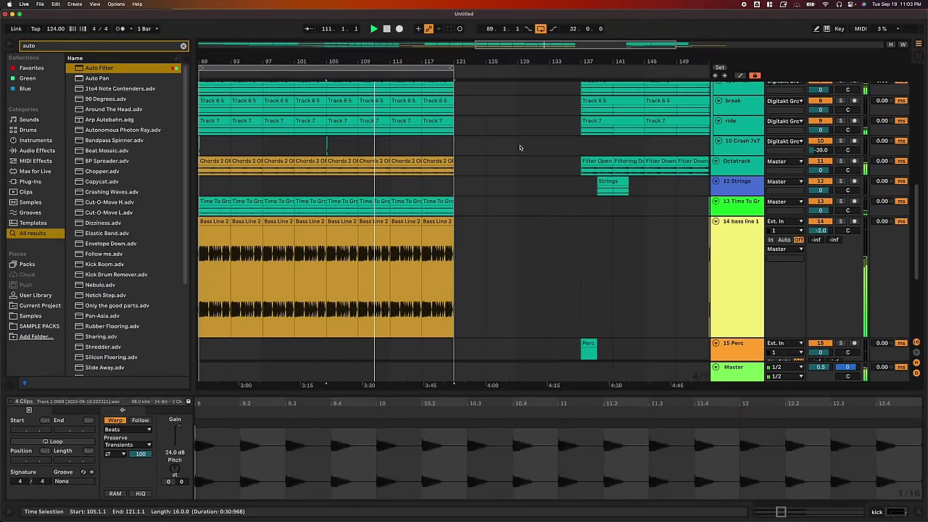
Move the Filter Open clip to bar 113 on the Octatrack track, automate its Auto Filter frequency to rise from bar 105 to 113, and audition it
{"action": "left_click_drag", "start_coordinate": [593, 163], "coordinate": [406, 169]}
{"action": "key", "text": "shift+Tab"}
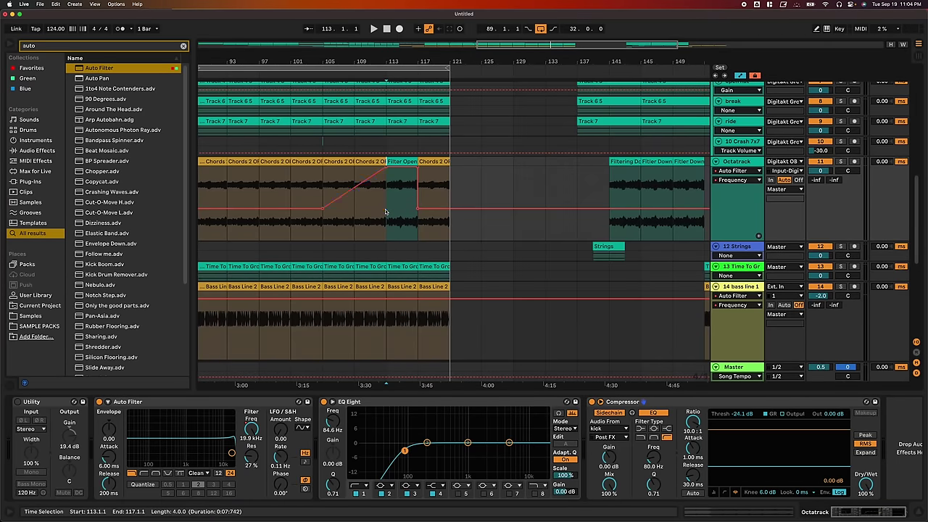
{"action": "left_click", "coordinate": [354, 207]}
{"action": "key", "text": "space"}
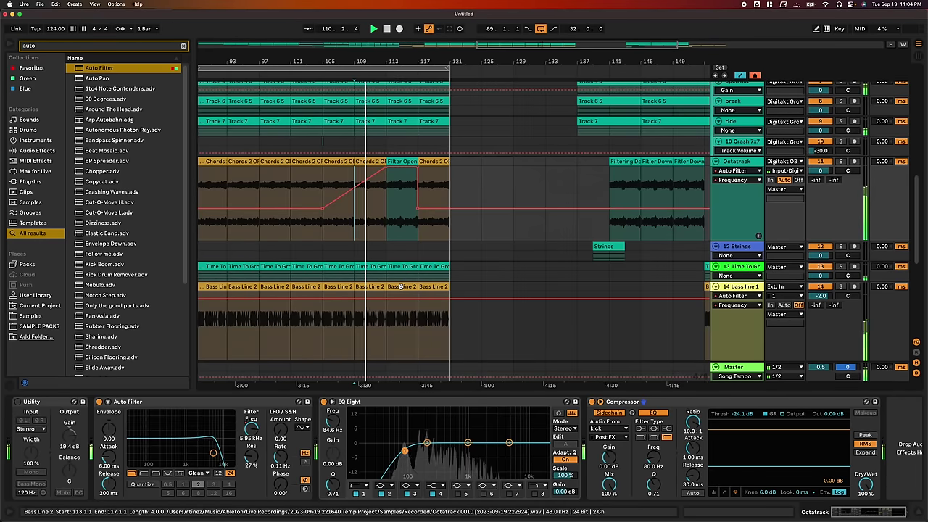
Deactivate the Bass Line 2 clips from bar 113 to 121
{"action": "left_click", "coordinate": [437, 287]}
{"action": "key", "text": "0"}
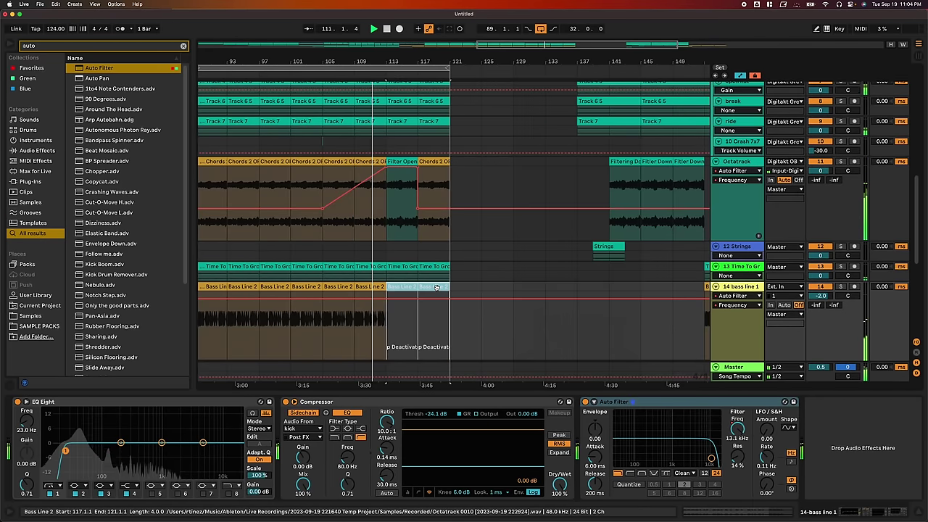
{"action": "left_click", "coordinate": [416, 209]}
{"action": "left_click", "coordinate": [430, 265]}
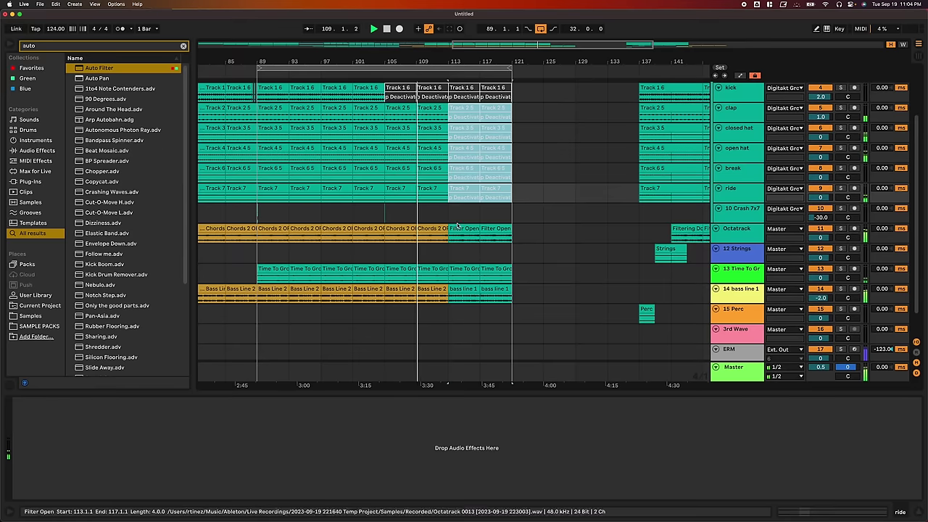
Duplicate the crash hit from bar 105 to bar 113
{"action": "left_click_drag", "start_coordinate": [448, 215], "coordinate": [388, 215]}
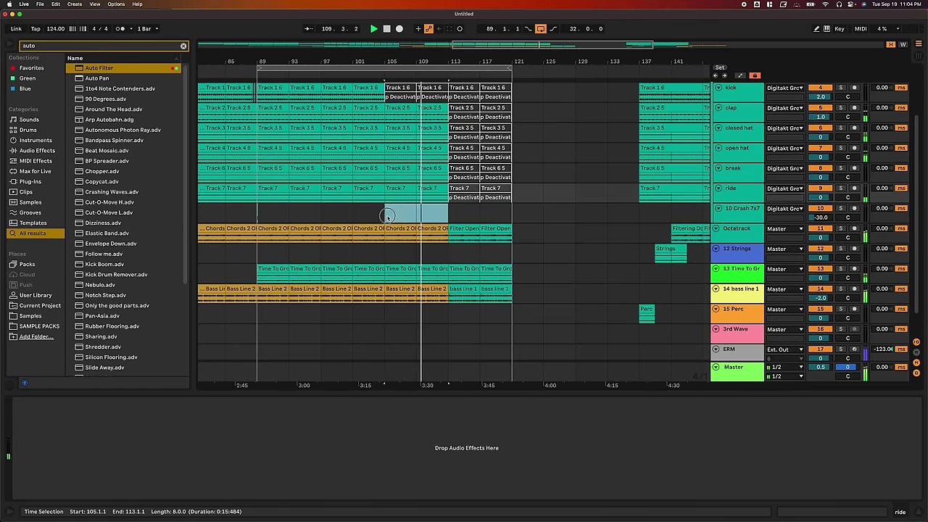
{"action": "key", "text": "super+d"}
Deactivate the Time To Groove clips from bar 113 to 121 and extend the preceding clip slightly past bar 113 with a fade-out
{"action": "left_click", "coordinate": [462, 268]}
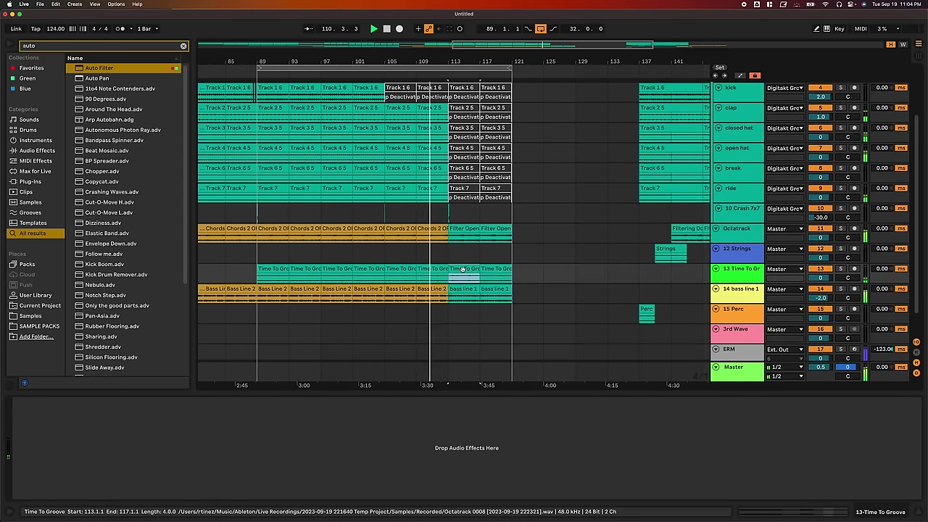
{"action": "left_click", "coordinate": [506, 269], "text": "shift"}
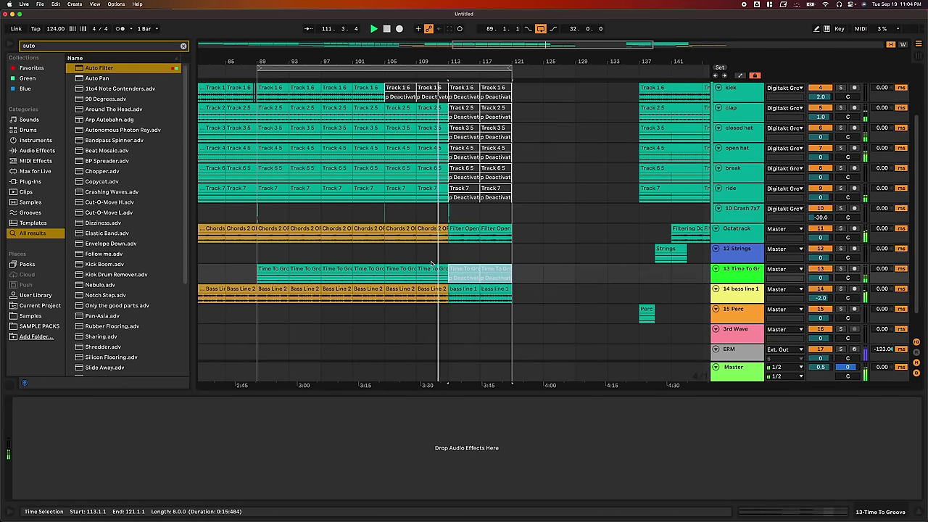
{"action": "key", "text": "0"}
{"action": "left_click_drag", "start_coordinate": [431, 253], "coordinate": [447, 245]}
{"action": "key", "text": "z"}
{"action": "scroll", "coordinate": [478, 275], "scroll_direction": "down", "scroll_amount": 3}
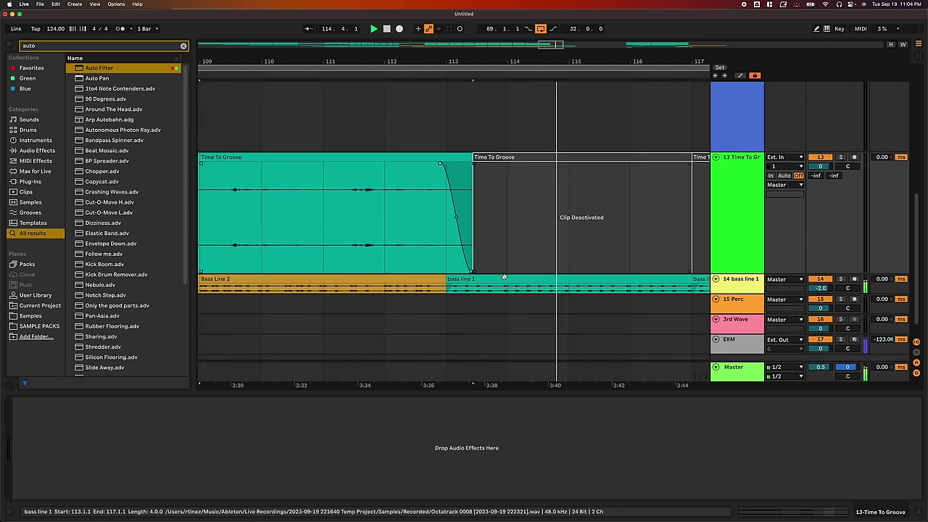
Deactivate the bass line 1 clip at bar 113 and give the bass line 1 clip at bar 117 a short fade-in
{"action": "left_click", "coordinate": [505, 280]}
{"action": "key", "text": "0"}
{"action": "scroll", "coordinate": [505, 282], "scroll_direction": "right", "scroll_amount": 5}
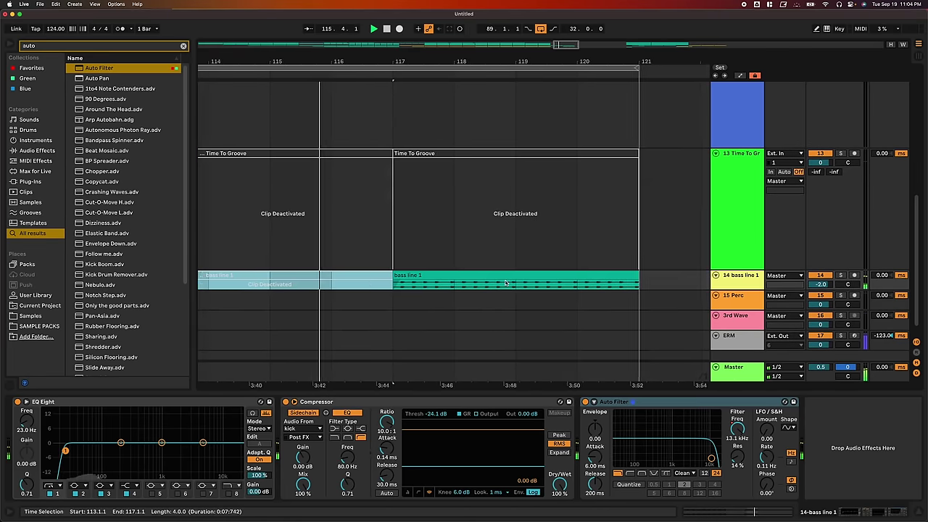
{"action": "scroll", "coordinate": [493, 239], "scroll_direction": "up", "scroll_amount": 1}
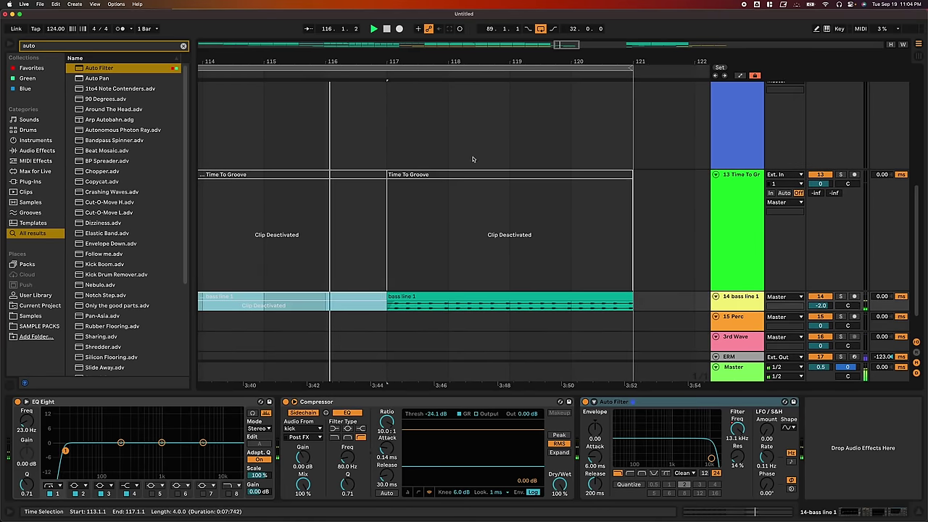
{"action": "left_click", "coordinate": [393, 311]}
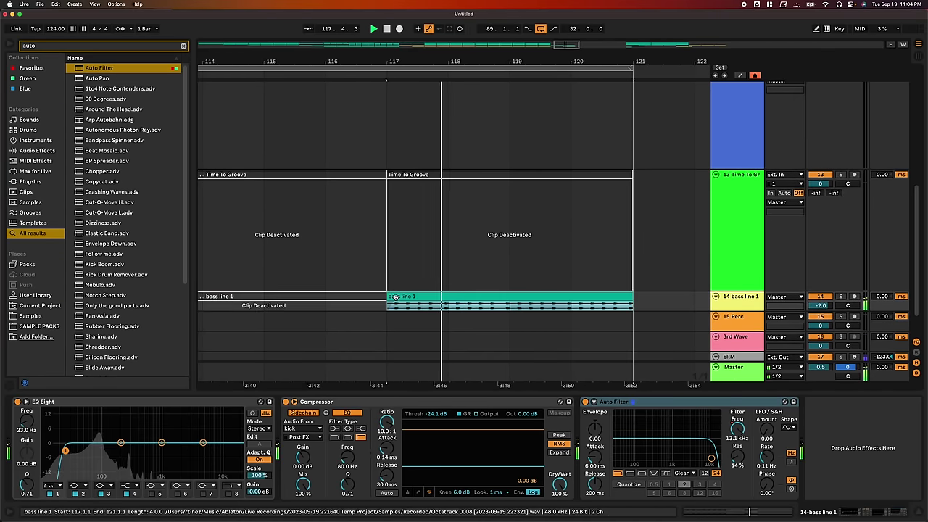
{"action": "left_click", "coordinate": [716, 297]}
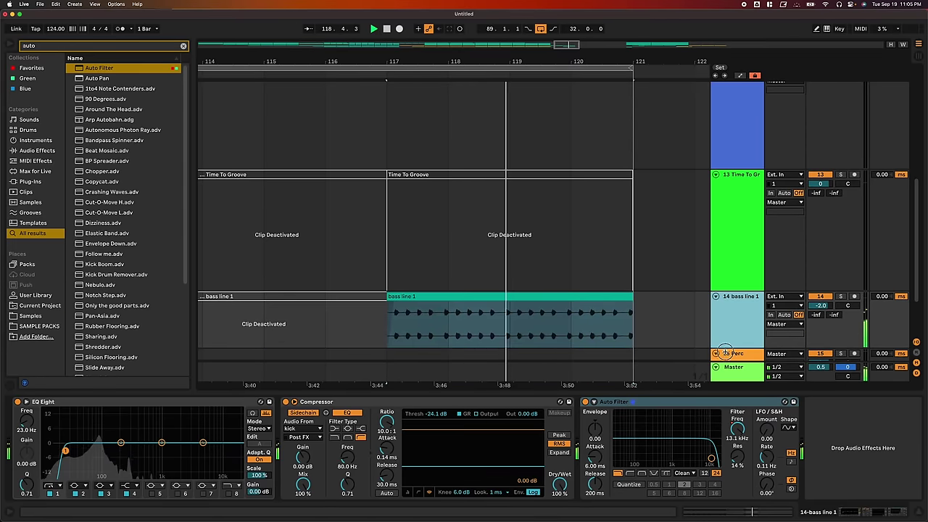
{"action": "left_click_drag", "start_coordinate": [395, 303], "coordinate": [392, 303]}
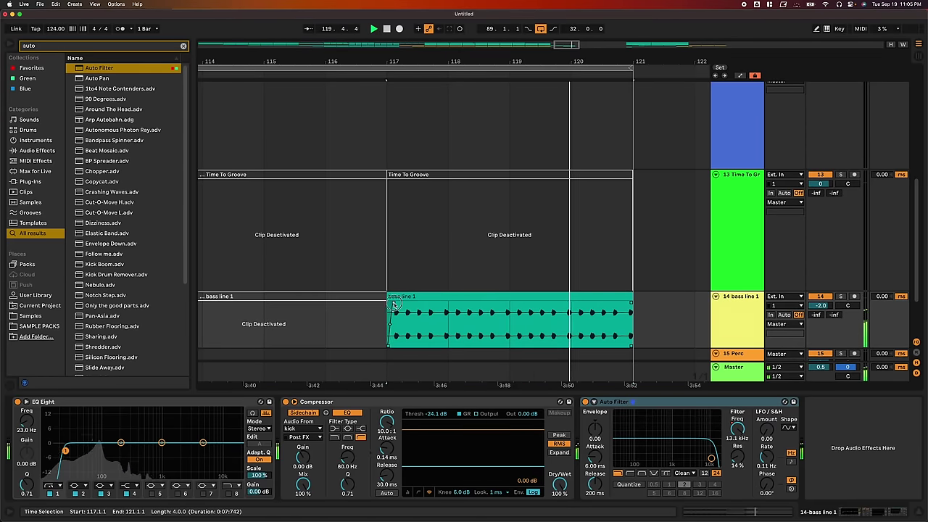
Copy the section from bar 33 to 65 across all tracks from the kick down
{"action": "left_click_drag", "start_coordinate": [487, 59], "coordinate": [486, 36]}
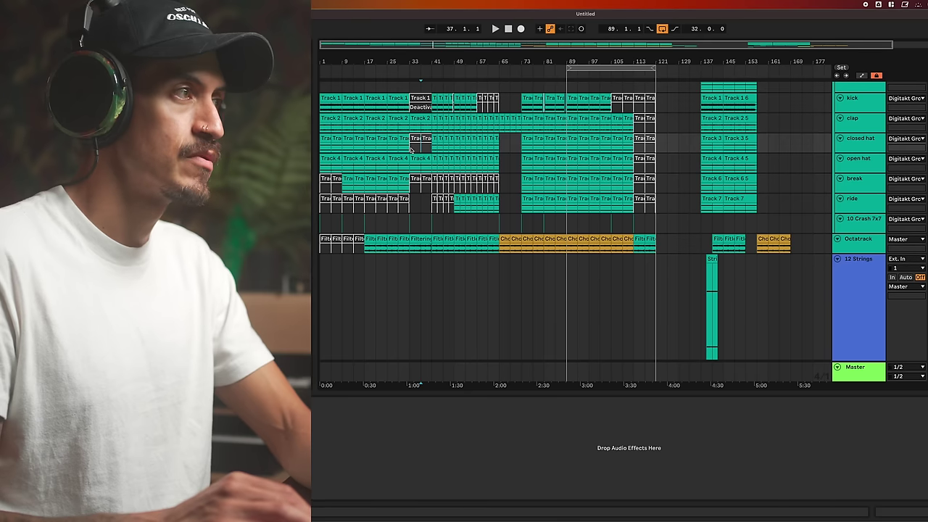
{"action": "left_click", "coordinate": [411, 150]}
{"action": "key", "text": "space"}
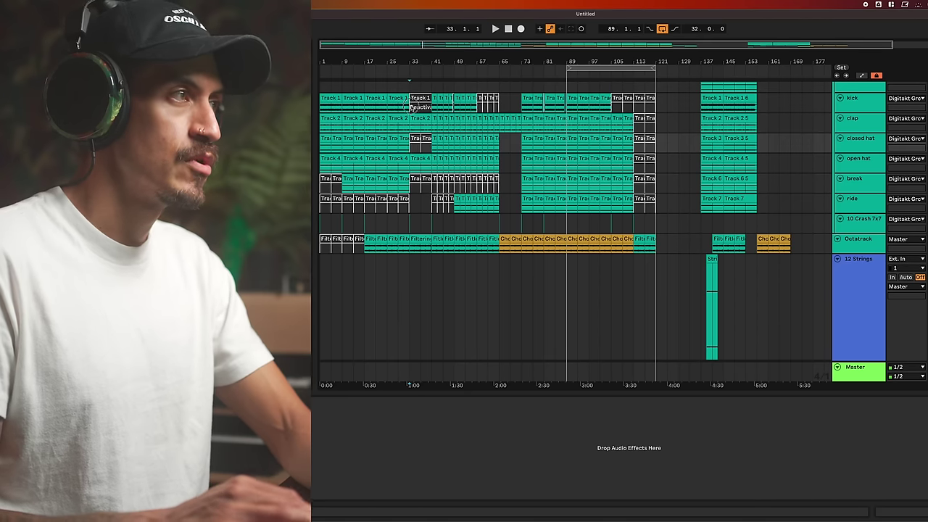
{"action": "left_click_drag", "start_coordinate": [411, 106], "coordinate": [500, 384]}
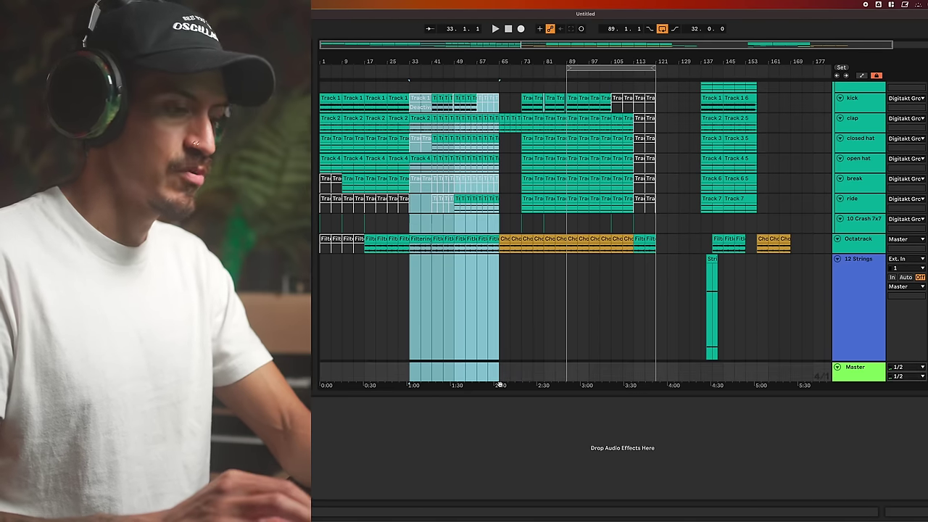
Insert empty time from bar 121 to 165 and paste the copied section at bar 121
{"action": "left_click", "coordinate": [656, 102]}
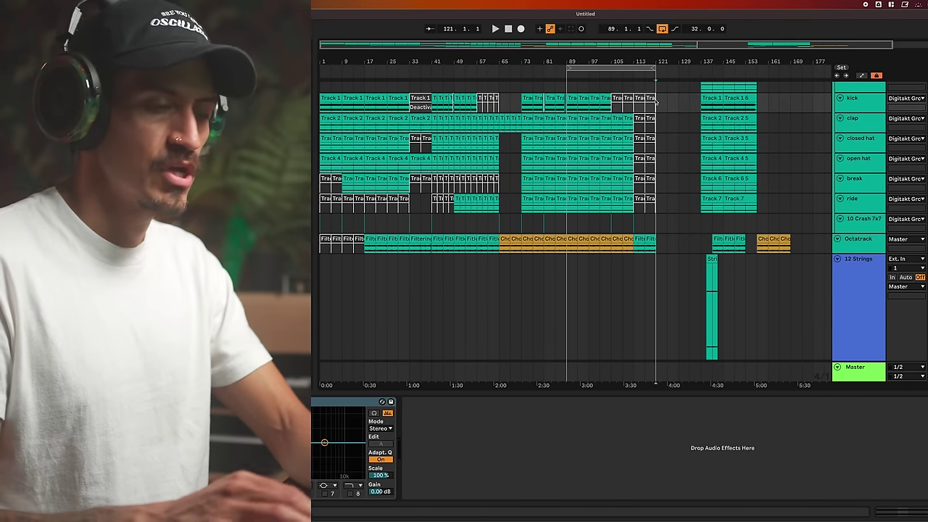
{"action": "left_click_drag", "start_coordinate": [656, 100], "coordinate": [775, 108]}
{"action": "key", "text": "super+i"}
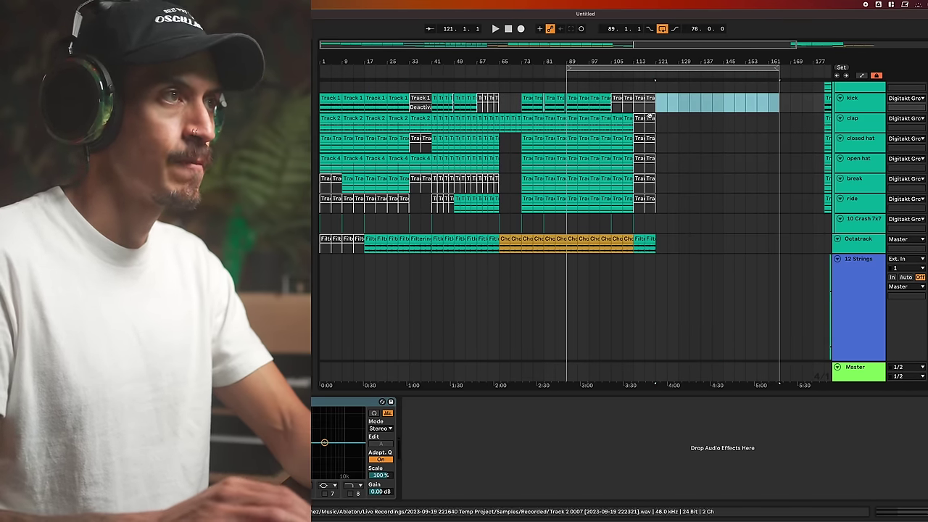
{"action": "left_click", "coordinate": [659, 108]}
{"action": "key", "text": "ctrl+v"}
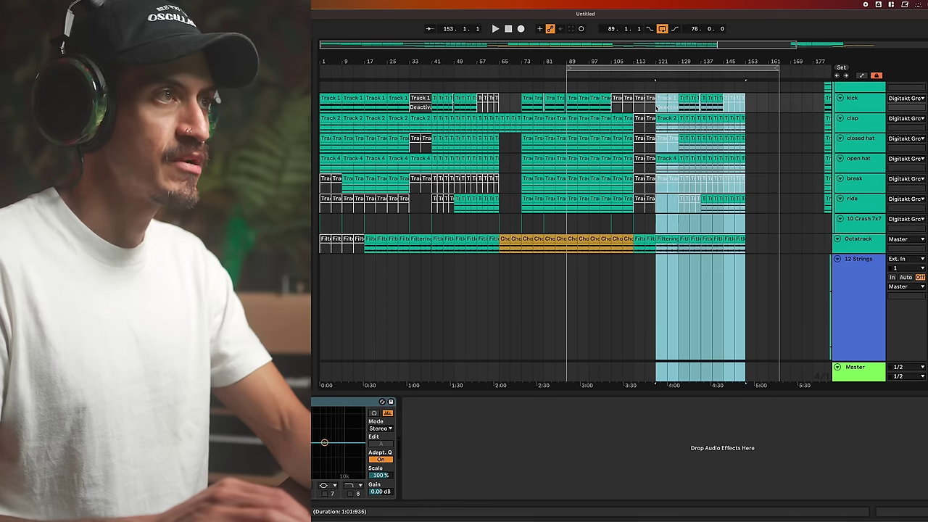
Play the arrangement from bar 109 and check all tracks through the breakdown leading into bar 121
{"action": "left_click", "coordinate": [648, 106]}
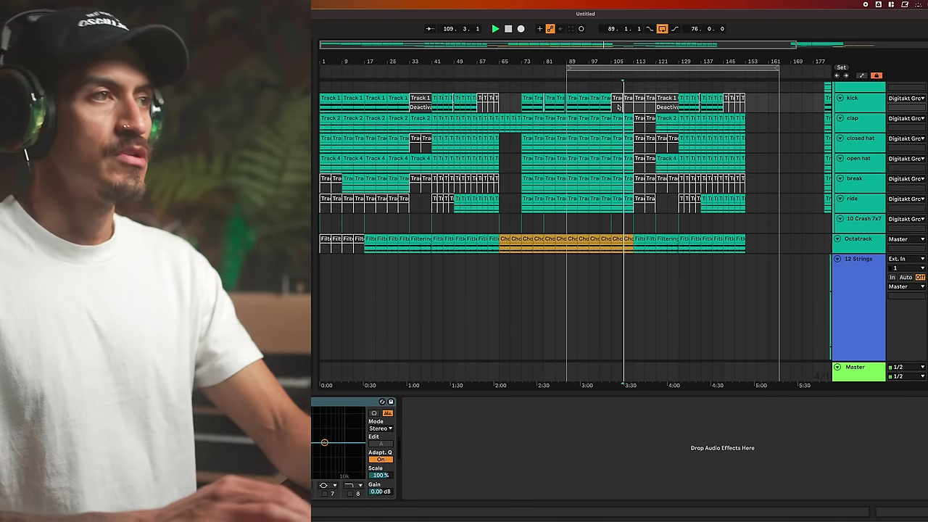
{"action": "scroll", "coordinate": [618, 107], "scroll_direction": "down", "scroll_amount": 6}
{"action": "scroll", "coordinate": [618, 106], "scroll_direction": "up", "scroll_amount": 5}
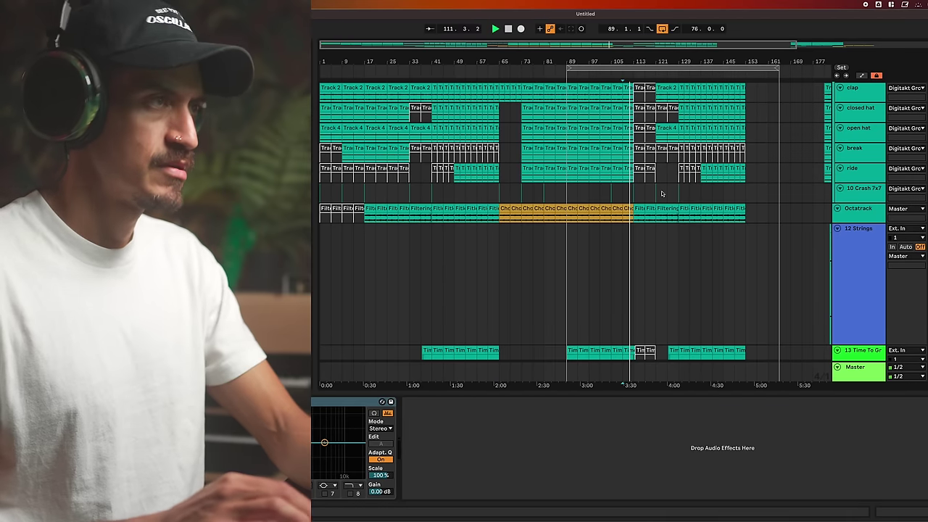
{"action": "scroll", "coordinate": [661, 194], "scroll_direction": "up", "scroll_amount": 5}
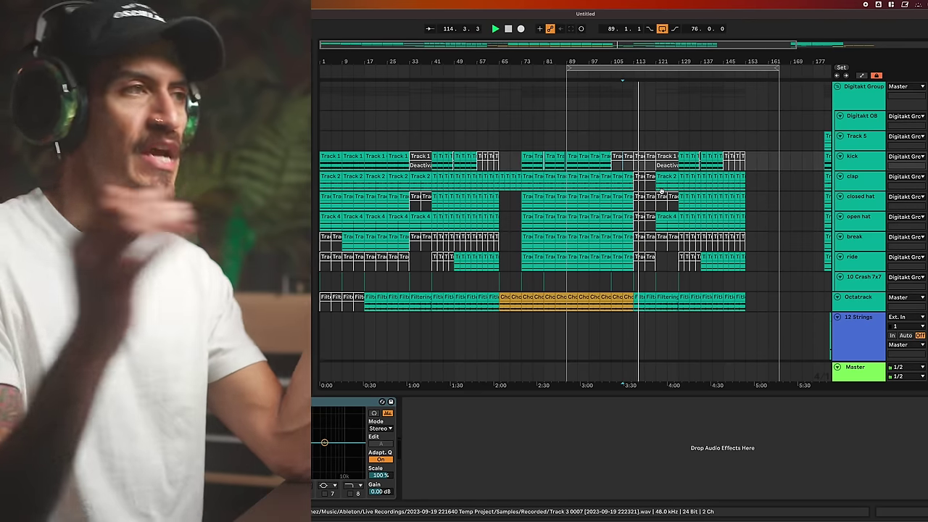
{"action": "scroll", "coordinate": [661, 191], "scroll_direction": "down", "scroll_amount": 15}
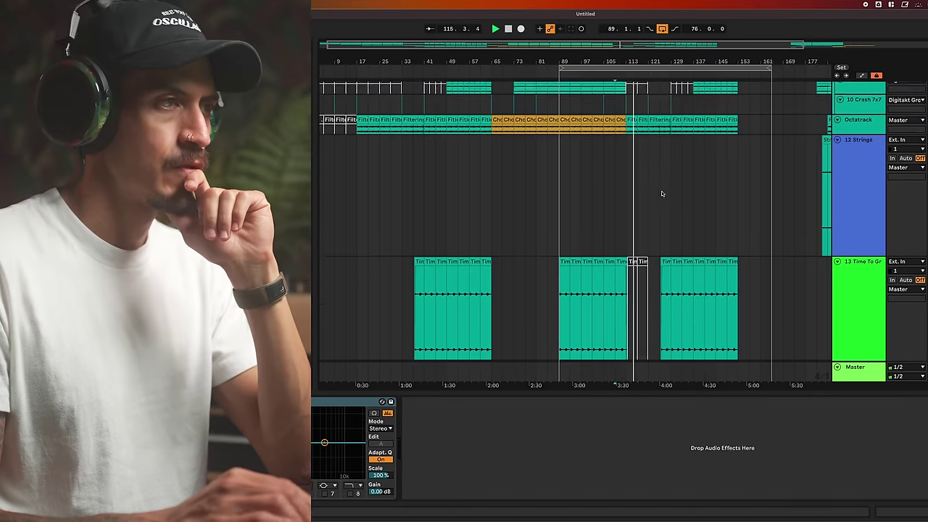
{"action": "scroll", "coordinate": [661, 194], "scroll_direction": "up", "scroll_amount": 15}
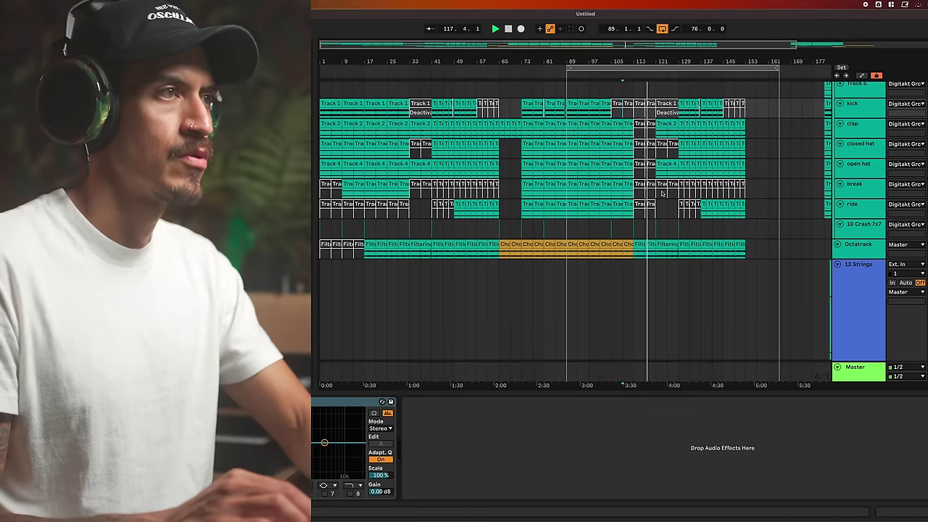
{"action": "scroll", "coordinate": [662, 194], "scroll_direction": "down", "scroll_amount": 15}
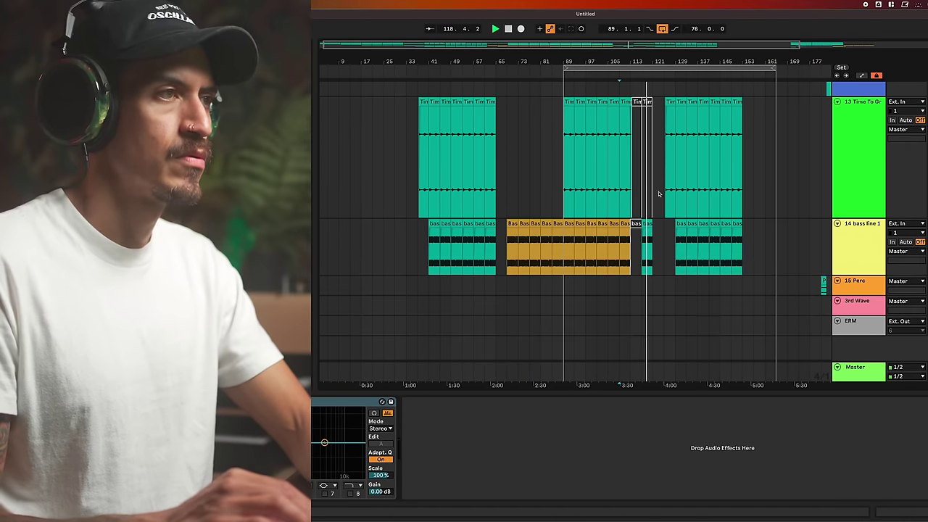
{"action": "scroll", "coordinate": [657, 194], "scroll_direction": "up", "scroll_amount": 15}
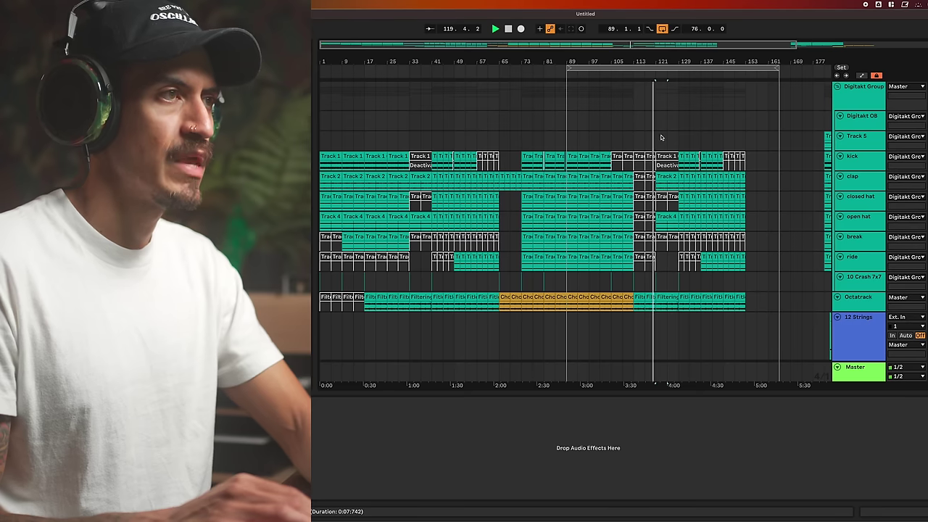
Try to delete the eight bars of time from bar 121 to 129 across all tracks
{"action": "left_click_drag", "start_coordinate": [662, 140], "coordinate": [677, 140]}
{"action": "key", "text": "super+shift+BackSpace"}
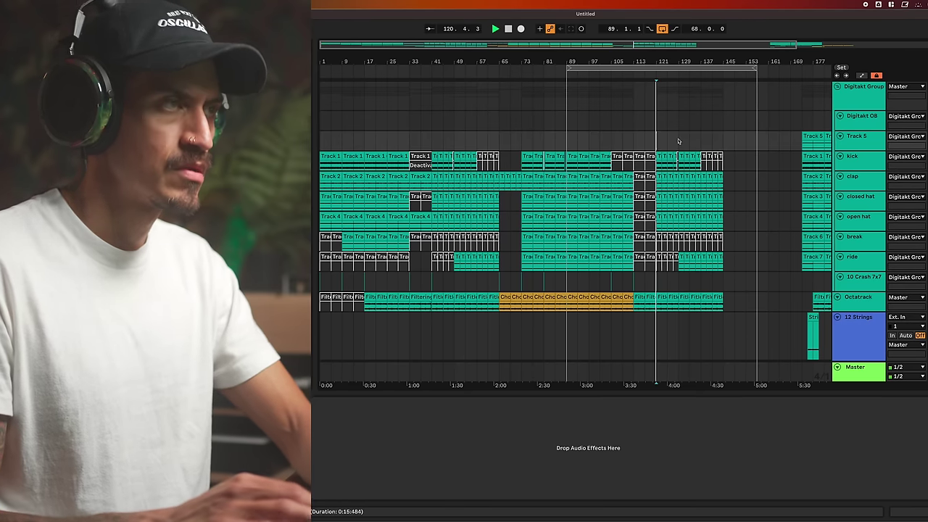
{"action": "scroll", "coordinate": [653, 327], "scroll_direction": "down", "scroll_amount": 15}
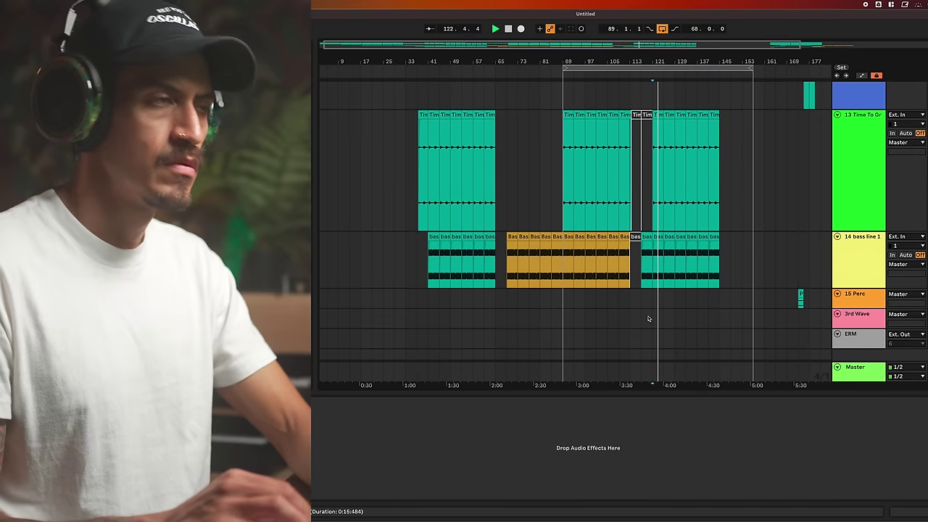
{"action": "key", "text": "super+shift+d"}
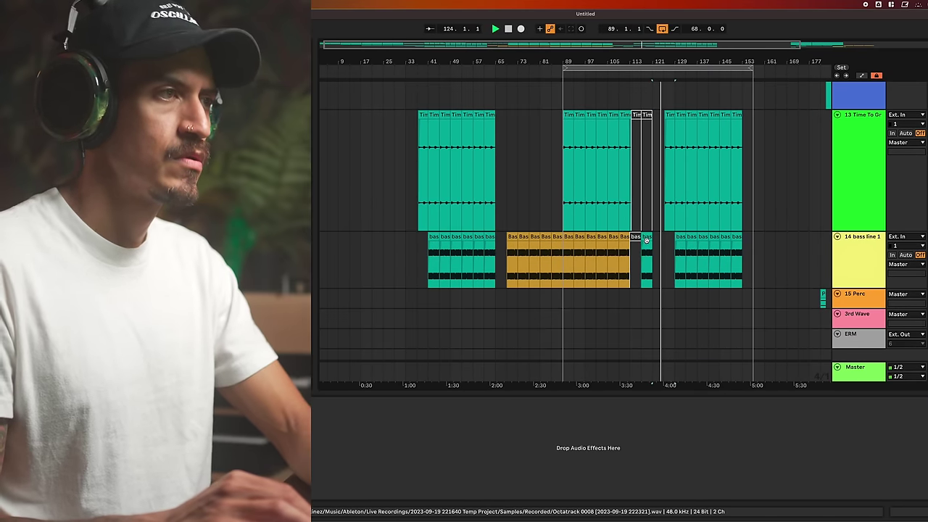
Move the bass line 1 clip from bar 117 to 121 and duplicate it at bar 125
{"action": "left_click_drag", "start_coordinate": [646, 239], "coordinate": [658, 241]}
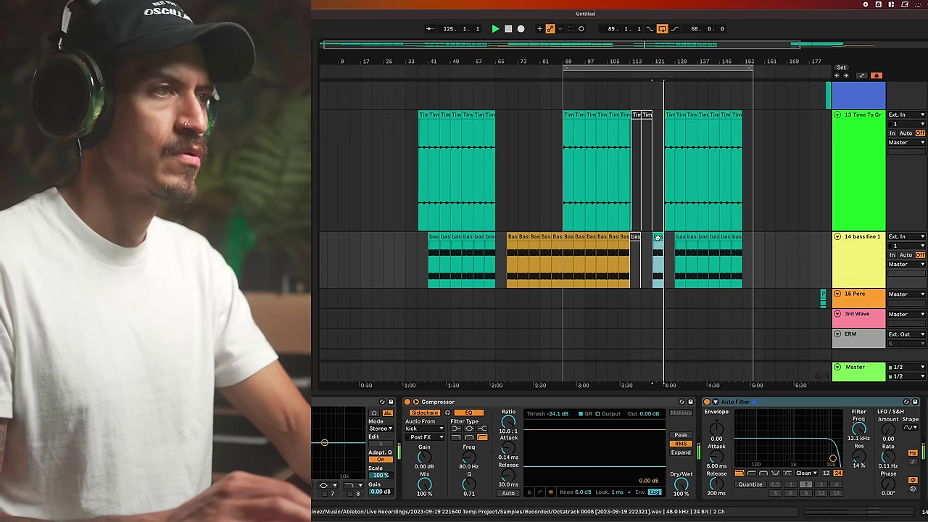
{"action": "key", "text": "super+d"}
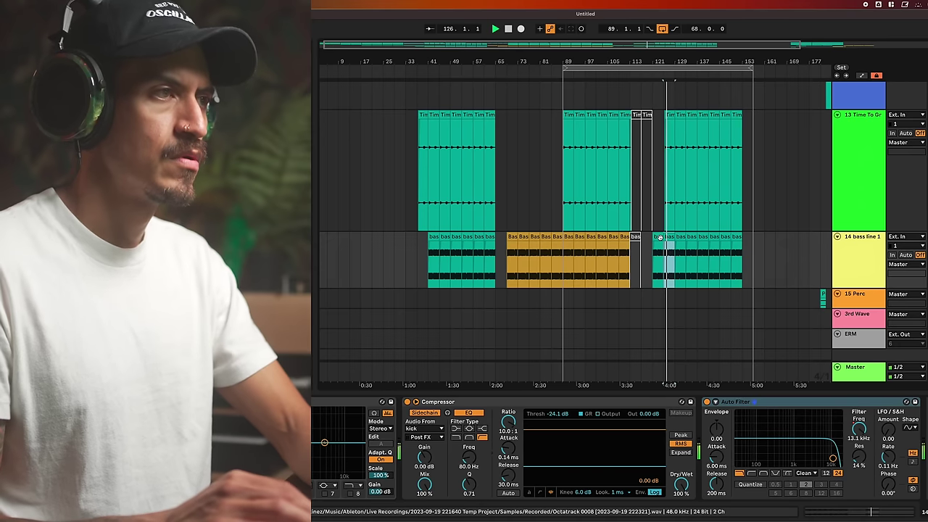
Deactivate the Time To Groove clips from bar 129 to 153
{"action": "scroll", "coordinate": [652, 243], "scroll_direction": "up", "scroll_amount": 5}
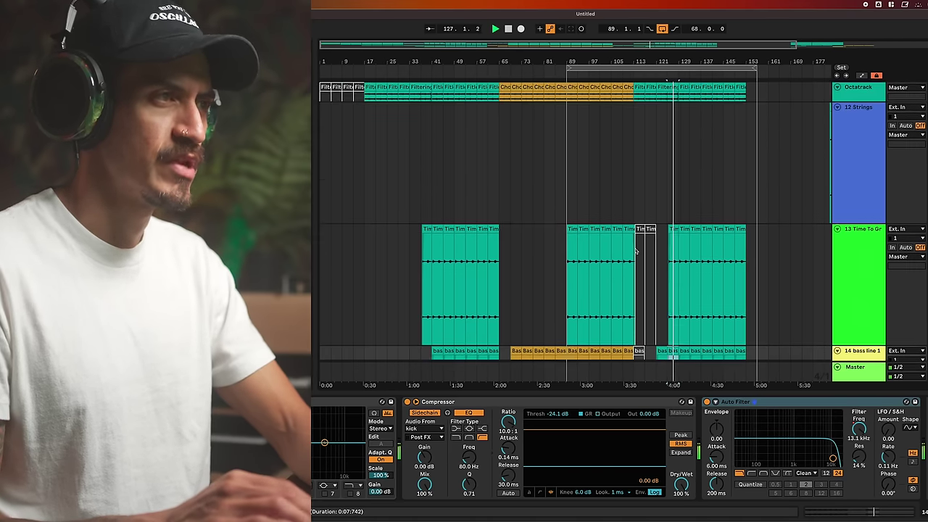
{"action": "scroll", "coordinate": [637, 251], "scroll_direction": "up", "scroll_amount": 6}
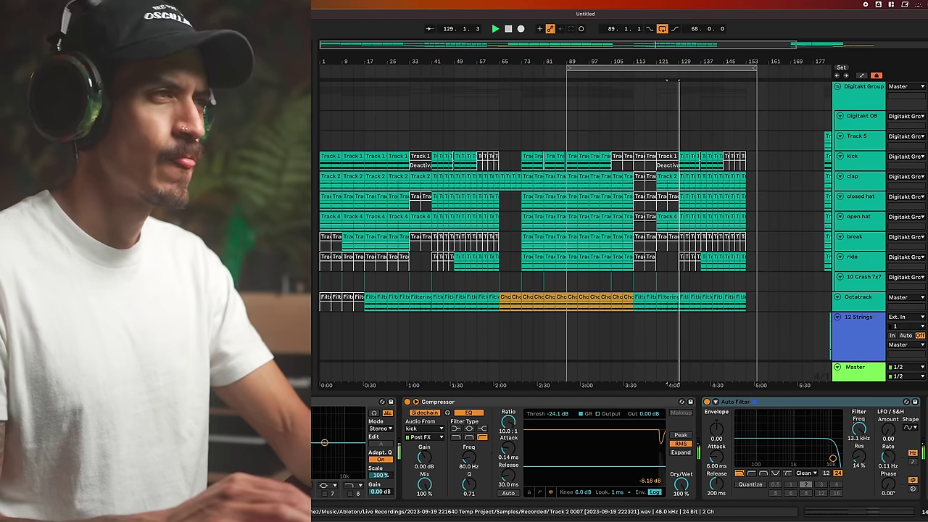
{"action": "scroll", "coordinate": [685, 178], "scroll_direction": "down", "scroll_amount": 5}
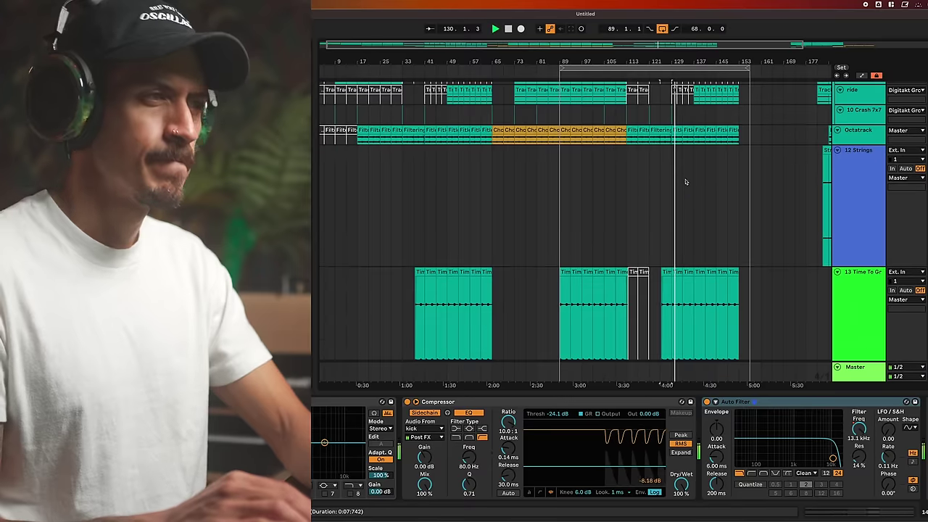
{"action": "scroll", "coordinate": [685, 181], "scroll_direction": "down", "scroll_amount": 3}
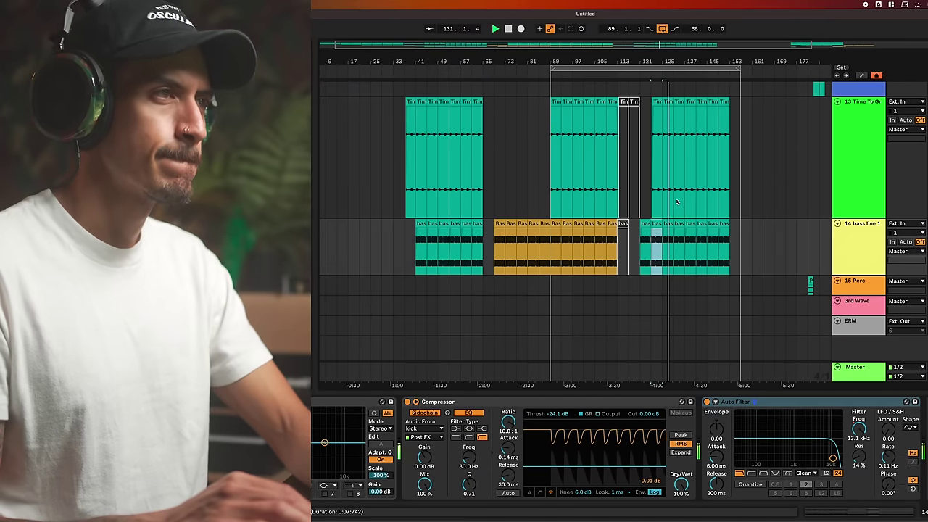
{"action": "scroll", "coordinate": [668, 138], "scroll_direction": "up", "scroll_amount": 1}
{"action": "left_click", "coordinate": [671, 136]}
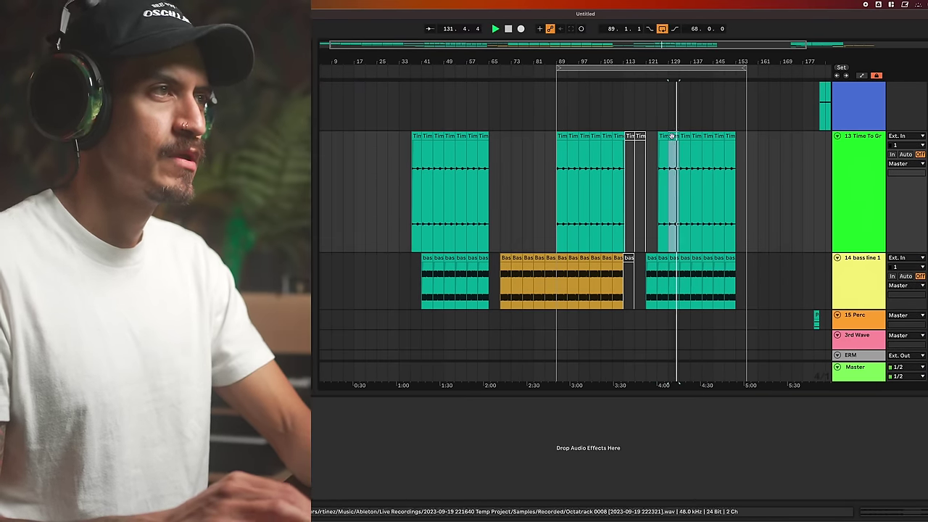
{"action": "left_click", "coordinate": [727, 135], "text": "shift"}
{"action": "key", "text": "0"}
Try to replace the deactivated break clips from bar 129 to 145 with active break clips copied from bar 9 onward
{"action": "scroll", "coordinate": [728, 135], "scroll_direction": "up", "scroll_amount": 6}
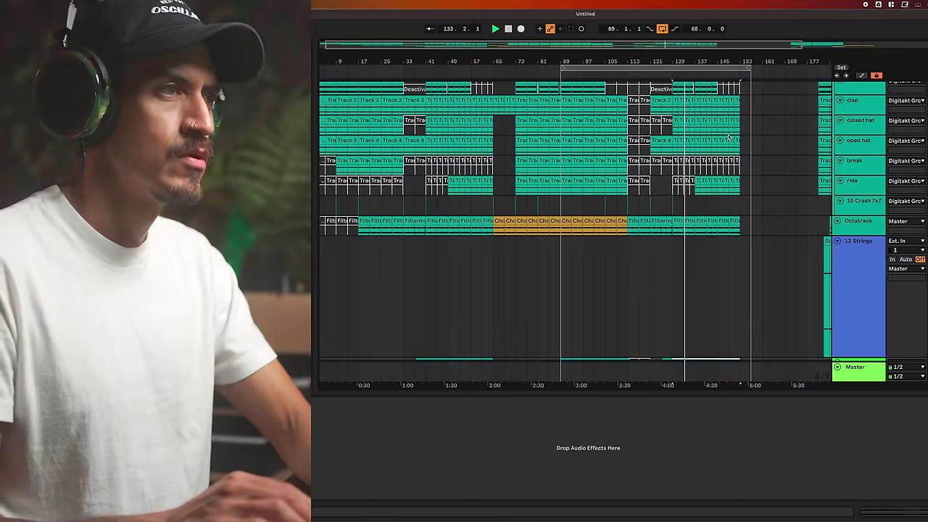
{"action": "scroll", "coordinate": [728, 137], "scroll_direction": "up", "scroll_amount": 1}
{"action": "scroll", "coordinate": [663, 190], "scroll_direction": "left", "scroll_amount": 1}
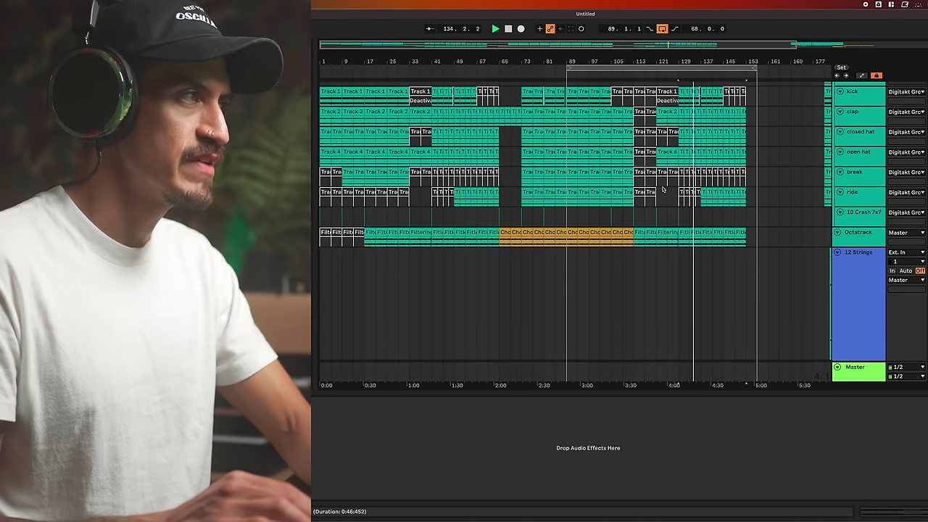
{"action": "left_click", "coordinate": [348, 172]}
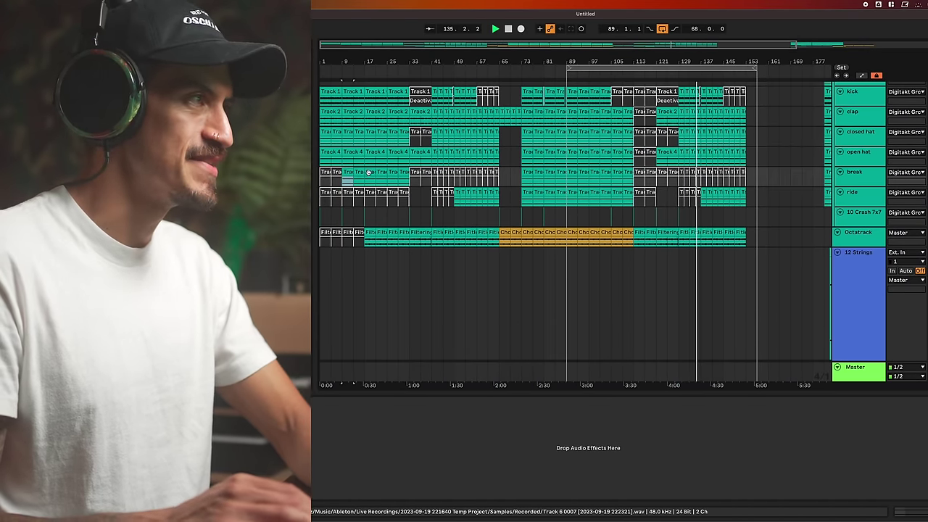
{"action": "left_click", "coordinate": [679, 180]}
{"action": "key", "text": "ctrl+v"}
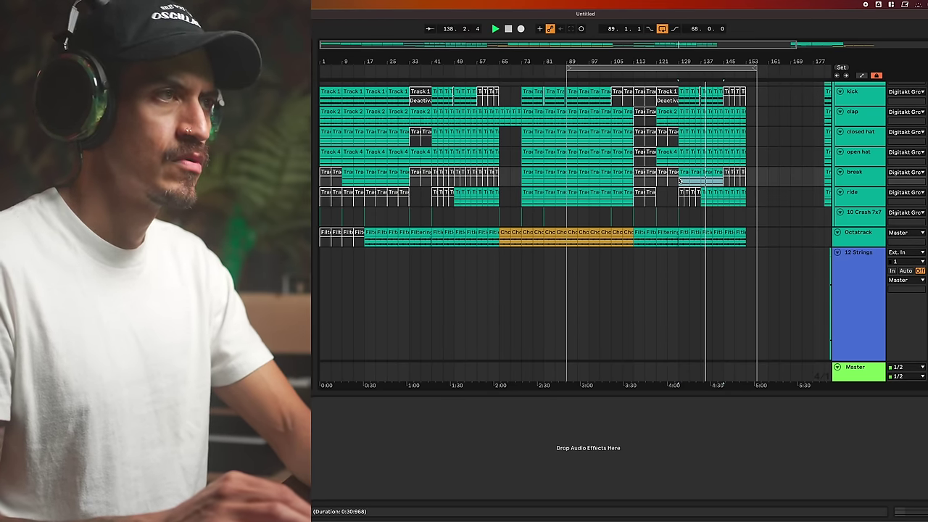
Play the section from bar 129 and switch off the arrangement loop
{"action": "left_click", "coordinate": [566, 181]}
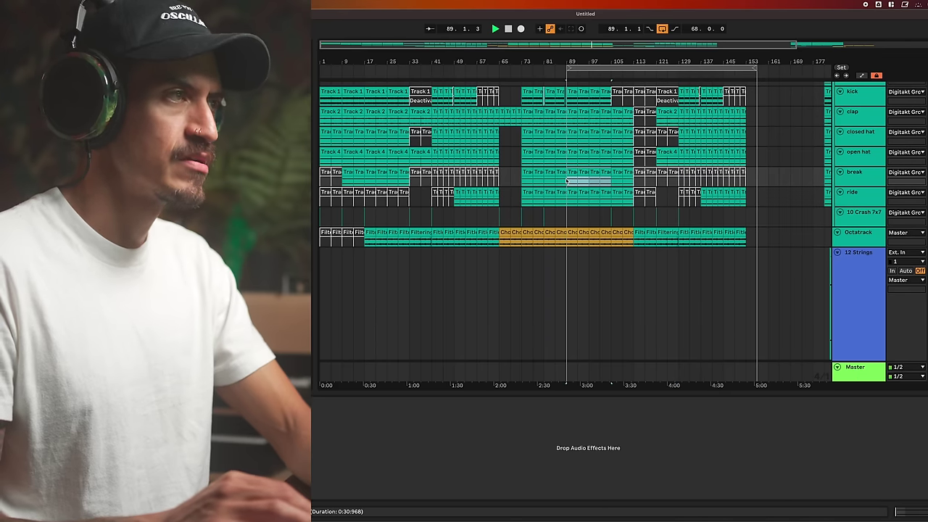
{"action": "left_click", "coordinate": [573, 183]}
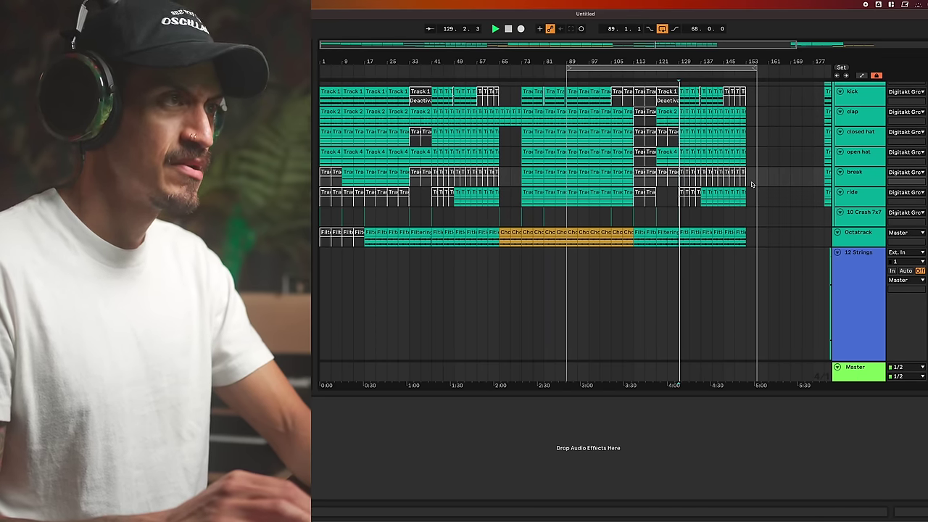
{"action": "scroll", "coordinate": [771, 187], "scroll_direction": "up", "scroll_amount": 3}
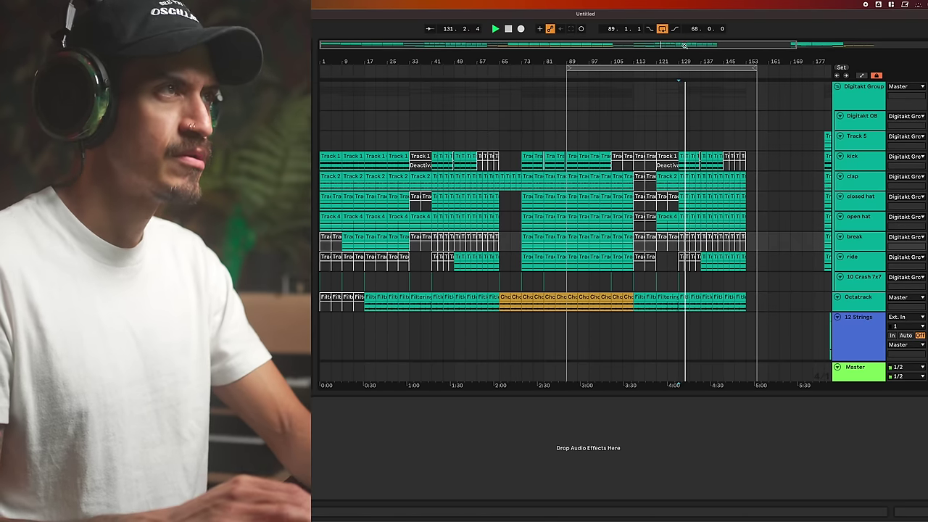
{"action": "left_click", "coordinate": [662, 29]}
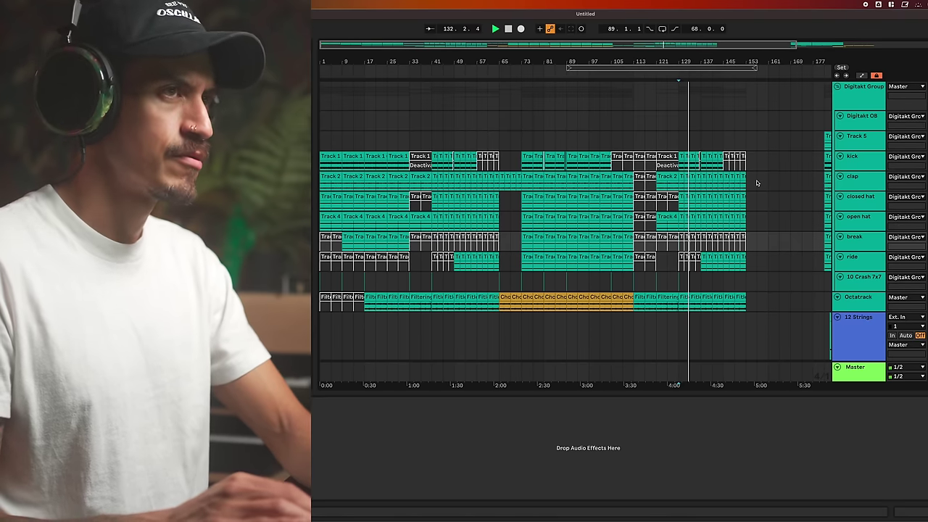
Deactivate the closed hat clips from bar 129 to 153
{"action": "scroll", "coordinate": [756, 183], "scroll_direction": "down", "scroll_amount": 3}
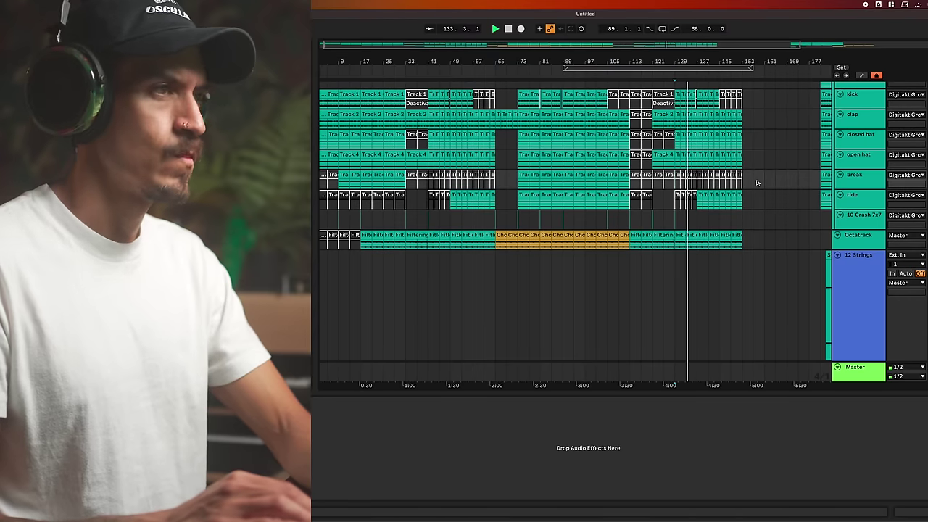
{"action": "scroll", "coordinate": [756, 183], "scroll_direction": "down", "scroll_amount": 8}
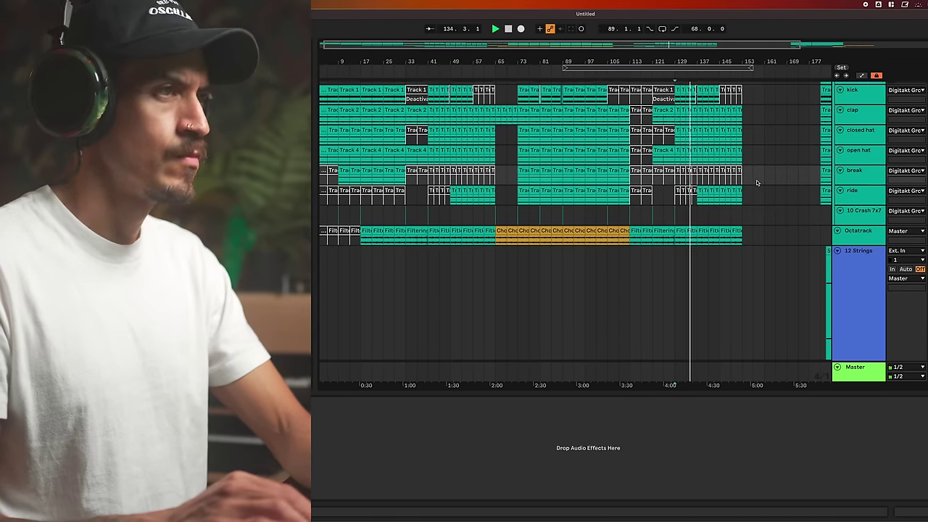
{"action": "scroll", "coordinate": [756, 182], "scroll_direction": "up", "scroll_amount": 10}
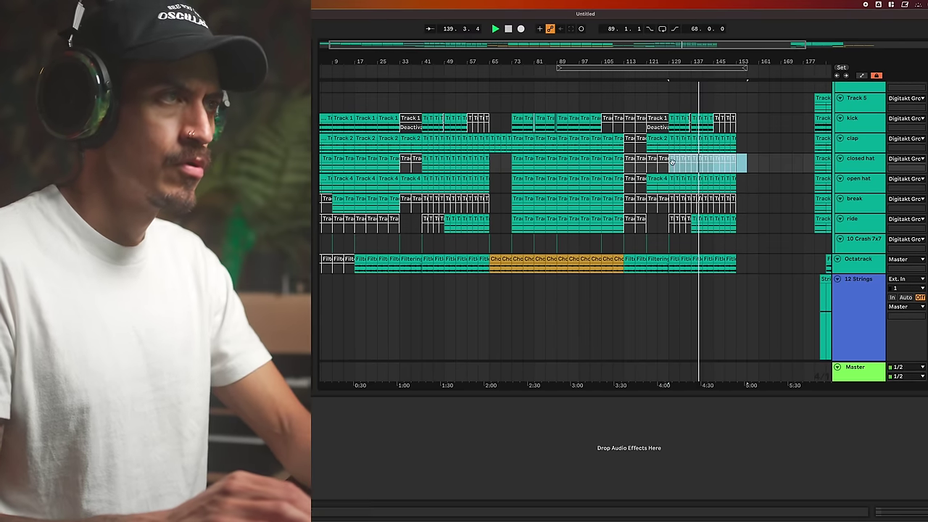
{"action": "scroll", "coordinate": [774, 295], "scroll_direction": "down", "scroll_amount": 3}
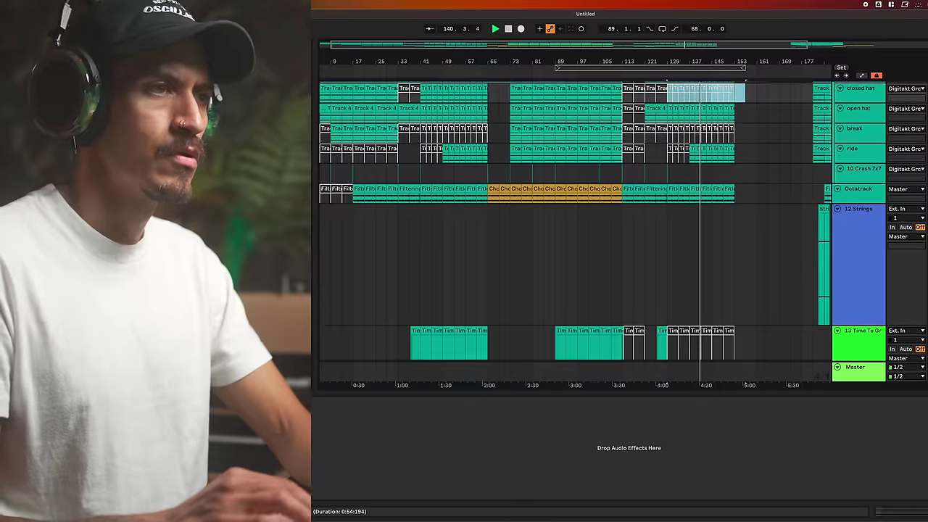
Fold the Strings track, move it below the ERM track, and fit the track heights to the window
{"action": "scroll", "coordinate": [772, 292], "scroll_direction": "right", "scroll_amount": 5}
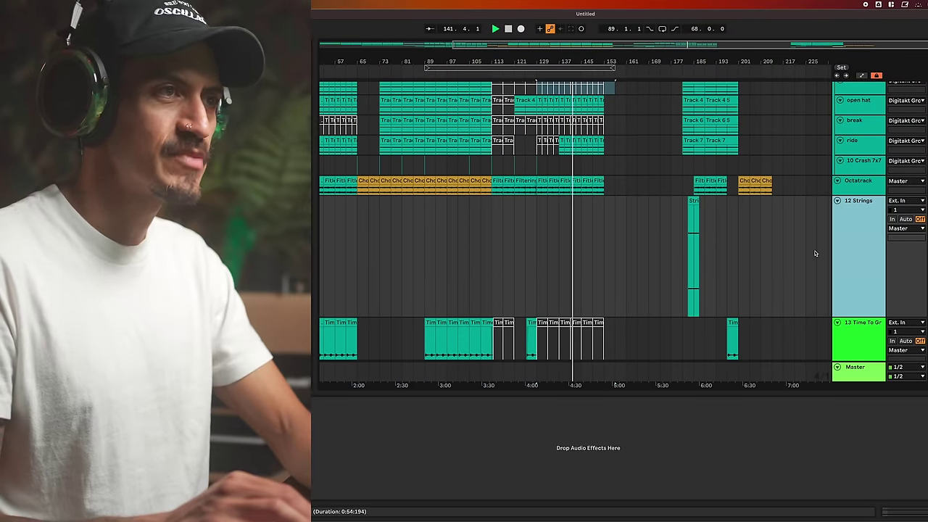
{"action": "scroll", "coordinate": [851, 244], "scroll_direction": "down", "scroll_amount": 3}
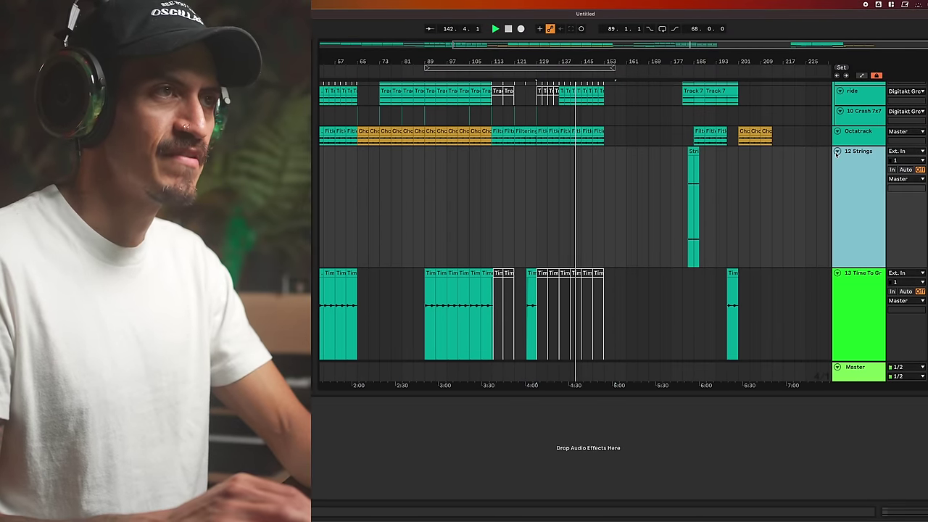
{"action": "left_click", "coordinate": [837, 151]}
{"action": "left_click_drag", "start_coordinate": [858, 152], "coordinate": [852, 331]}
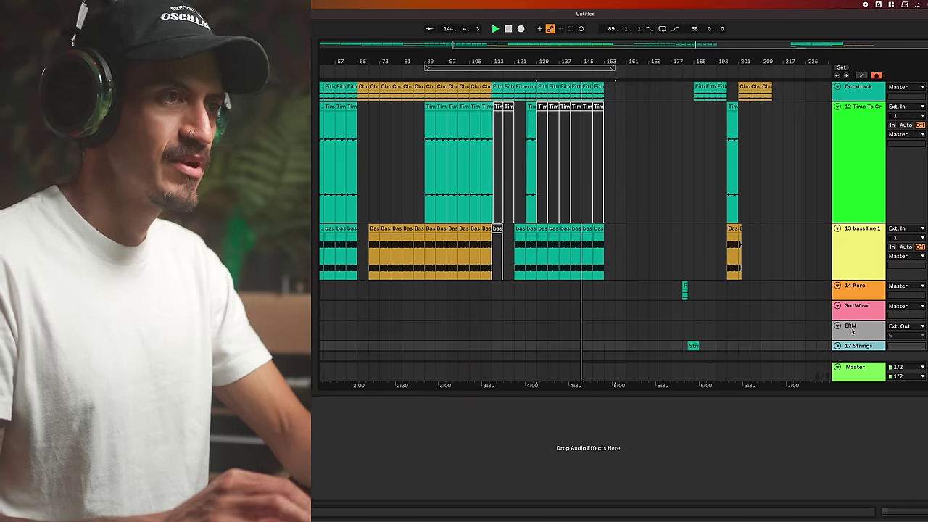
{"action": "scroll", "coordinate": [741, 287], "scroll_direction": "up", "scroll_amount": 3}
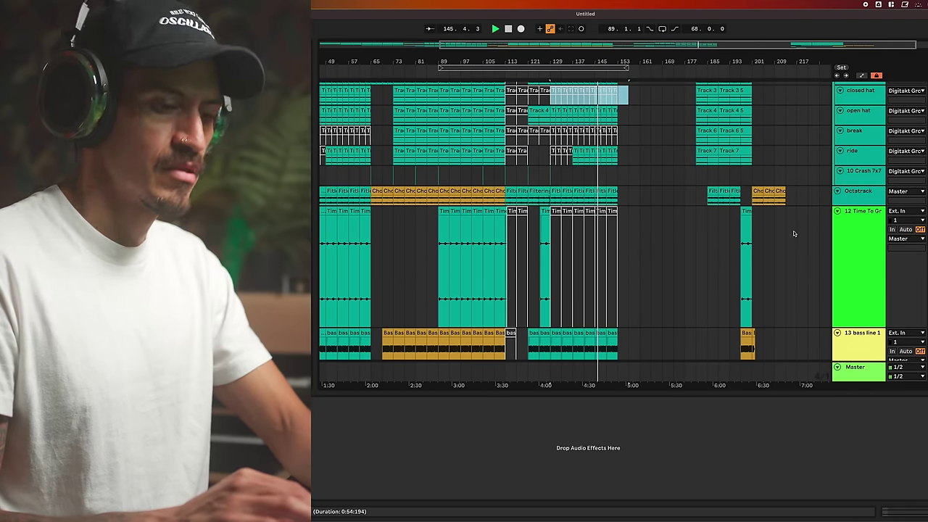
{"action": "key", "text": "h"}
Duplicate the drum and Octatrack clips from bar 129 to 153 so the copy starts at bar 153
{"action": "scroll", "coordinate": [687, 195], "scroll_direction": "up", "scroll_amount": 3}
{"action": "left_click", "coordinate": [680, 201]}
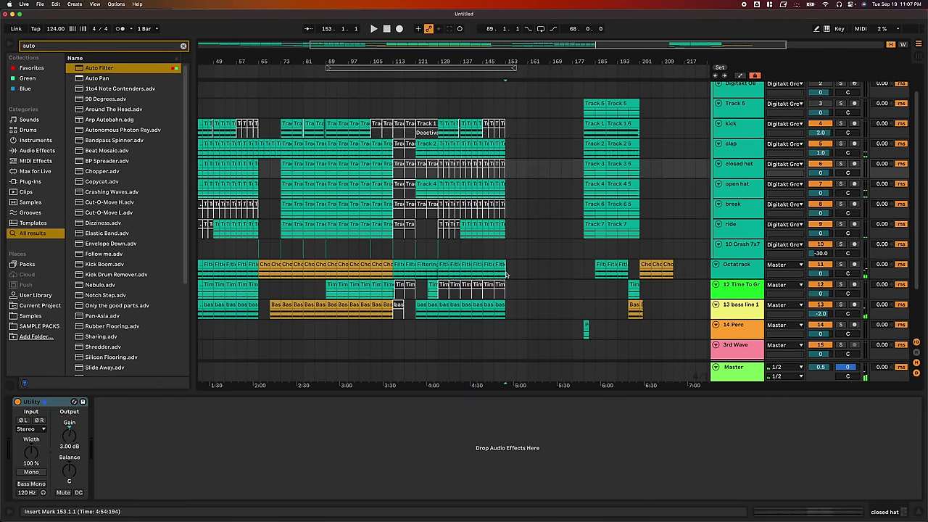
{"action": "left_click_drag", "start_coordinate": [506, 275], "coordinate": [417, 135]}
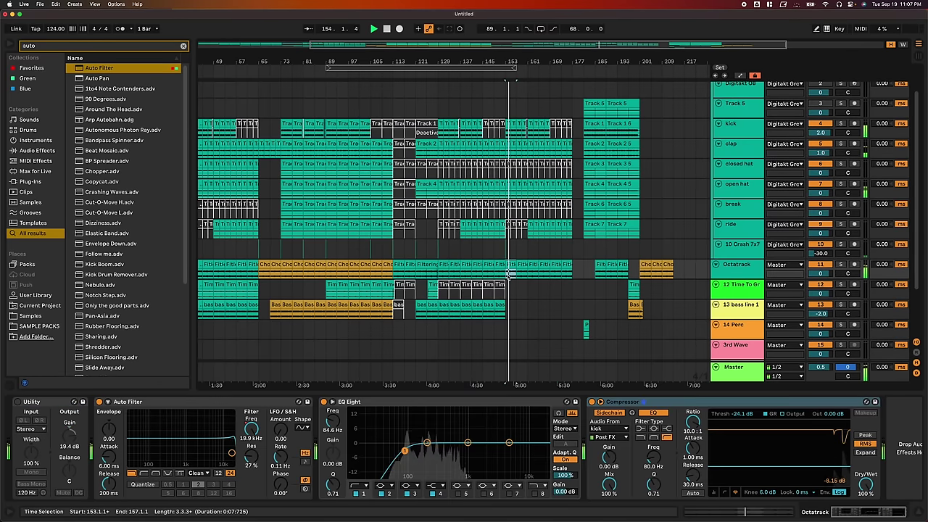
Stop playback and move the leftover clips after bar 177 further along the timeline, starting around bar 213
{"action": "key", "text": "space"}
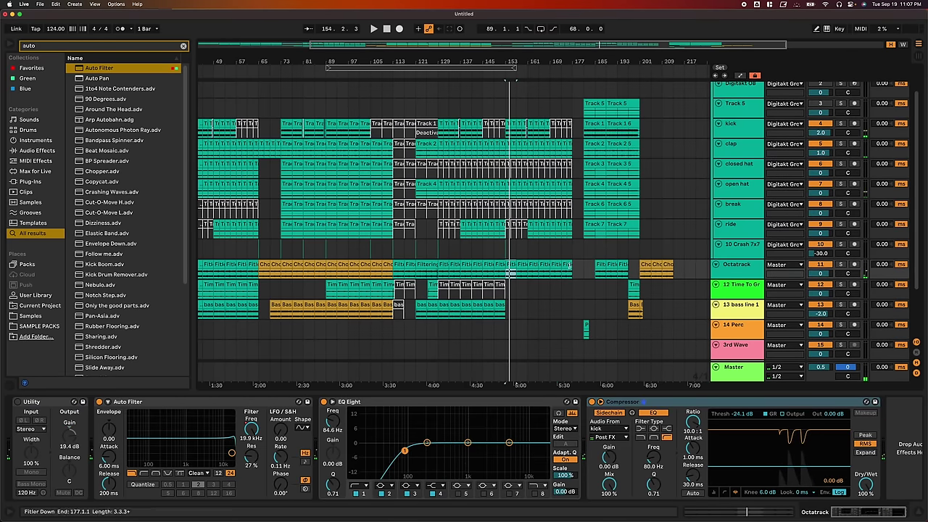
{"action": "left_click_drag", "start_coordinate": [573, 252], "coordinate": [674, 251]}
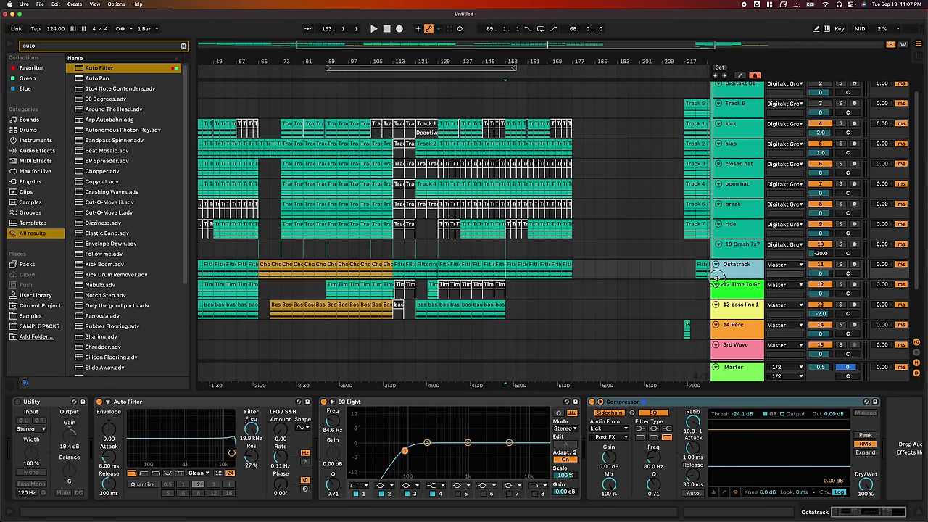
Automate the Octatrack's Auto Filter frequency to fall in a curve from bar 145 to about 190 Hz at bar 161
{"action": "left_click_drag", "start_coordinate": [716, 278], "coordinate": [717, 297]}
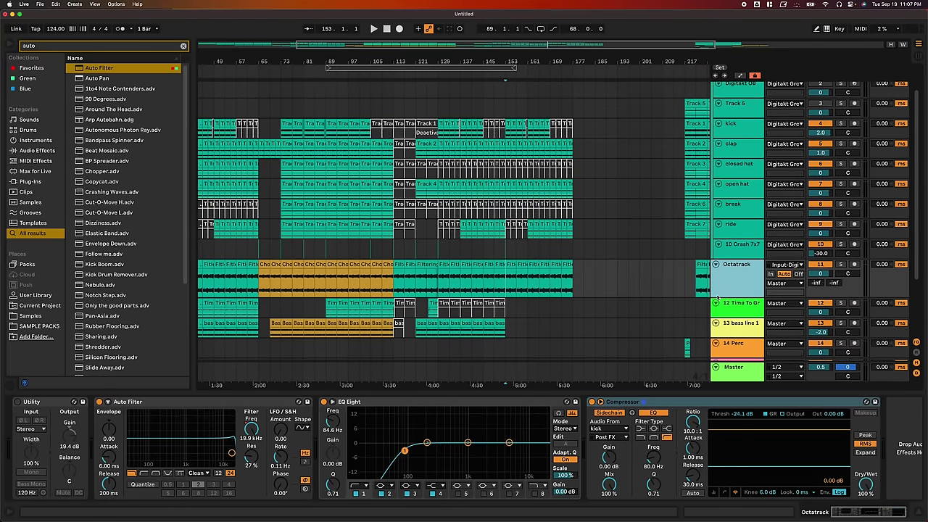
{"action": "key", "text": "a"}
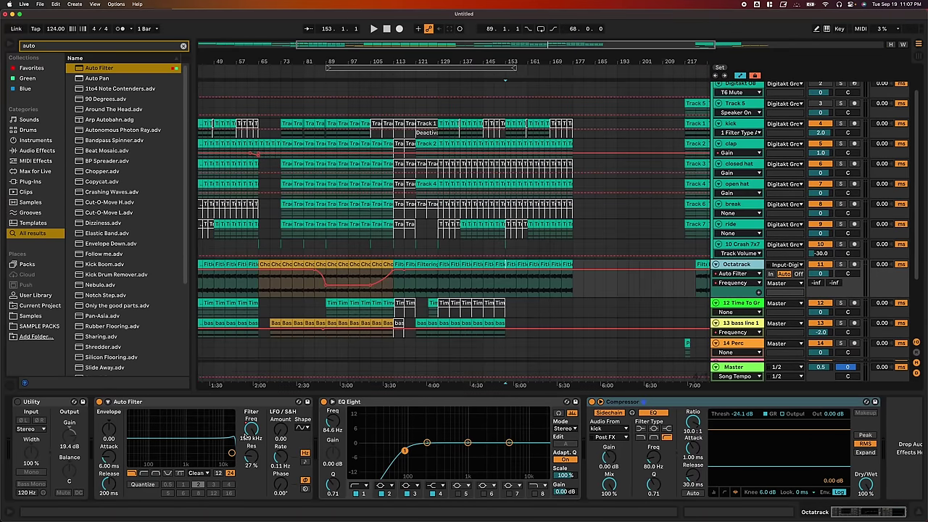
{"action": "left_click", "coordinate": [255, 431]}
{"action": "left_click_drag", "start_coordinate": [528, 273], "coordinate": [529, 290]}
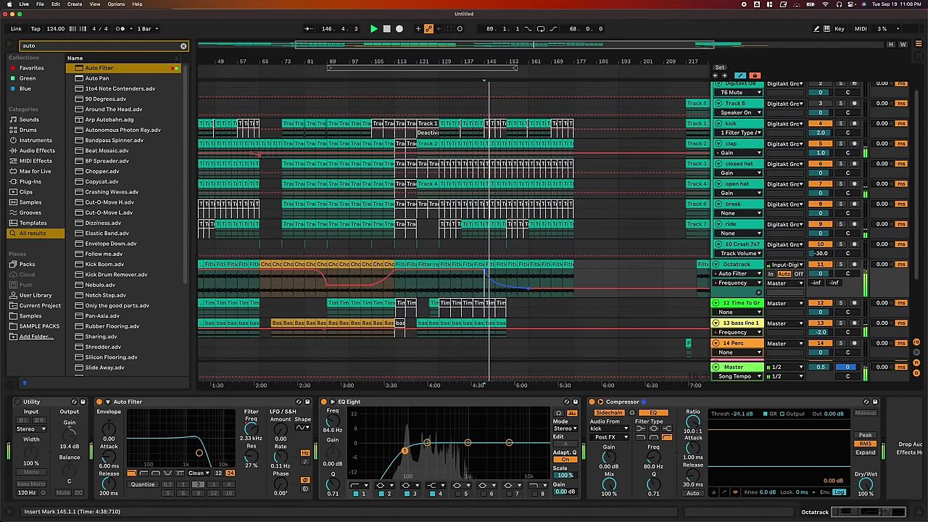
{"action": "key", "text": "a"}
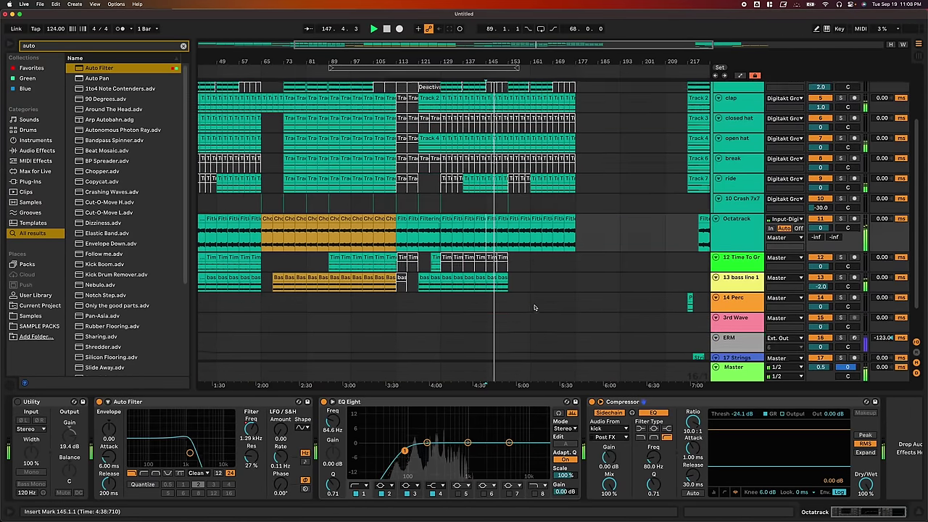
Deactivate the ride clips from bar 161 to 177
{"action": "scroll", "coordinate": [558, 286], "scroll_direction": "up", "scroll_amount": 3}
{"action": "left_click_drag", "start_coordinate": [584, 264], "coordinate": [537, 264]}
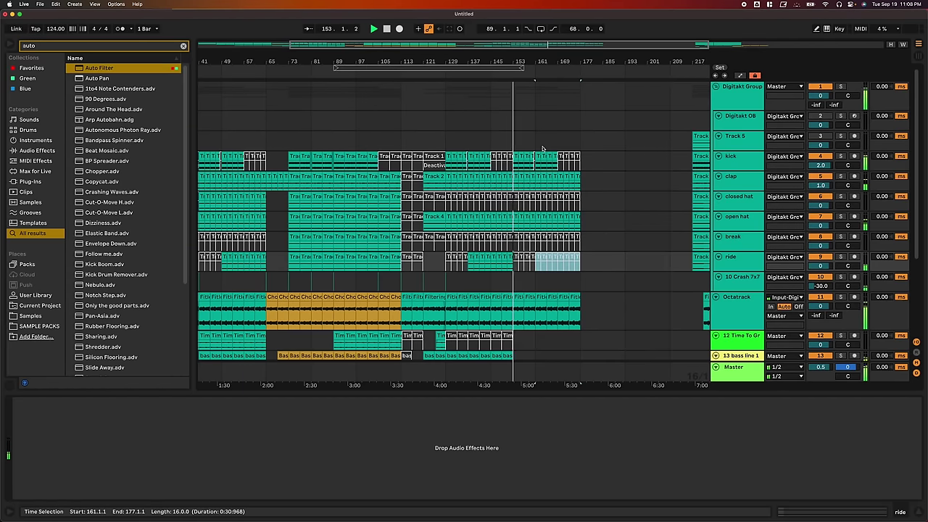
Find the Utility effect in the library and add it to the end of the Octatrack track's device chain
{"action": "key", "text": "a"}
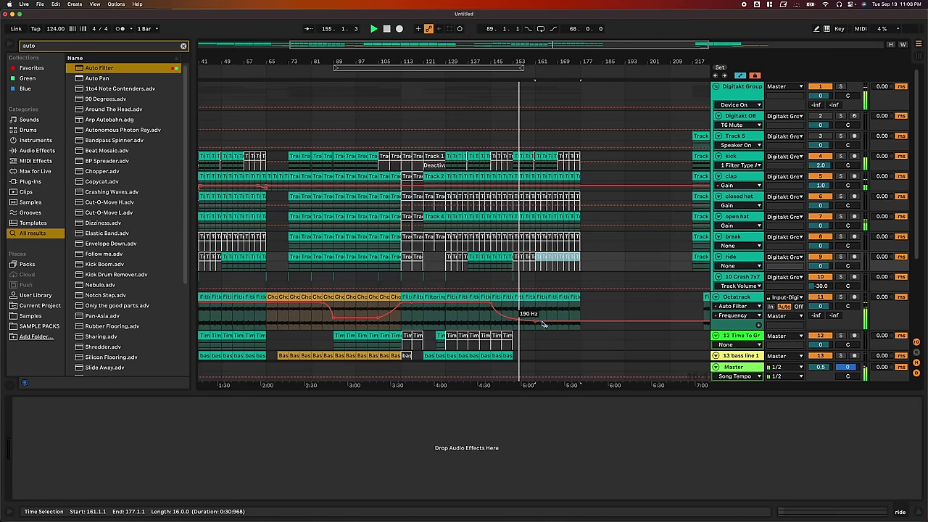
{"action": "left_click", "coordinate": [580, 313]}
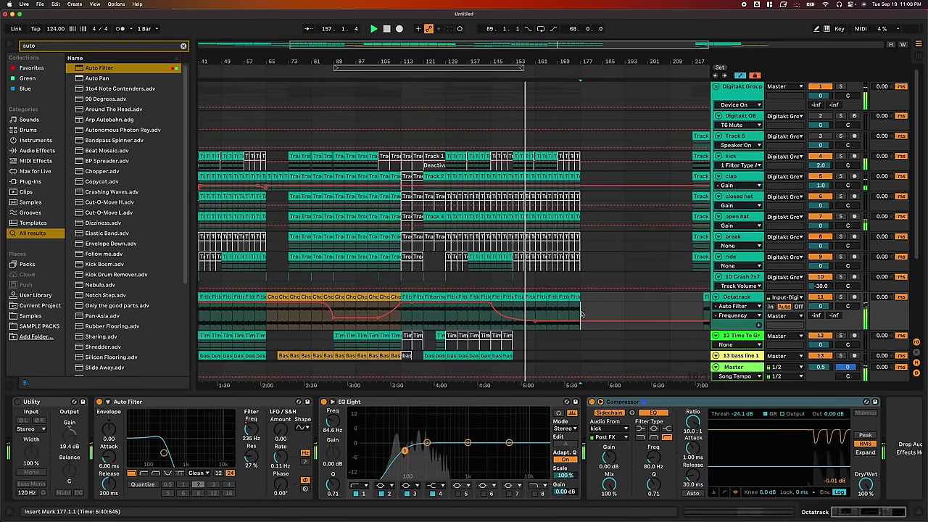
{"action": "key", "text": "super+f"}
{"action": "type", "text": "ut"}
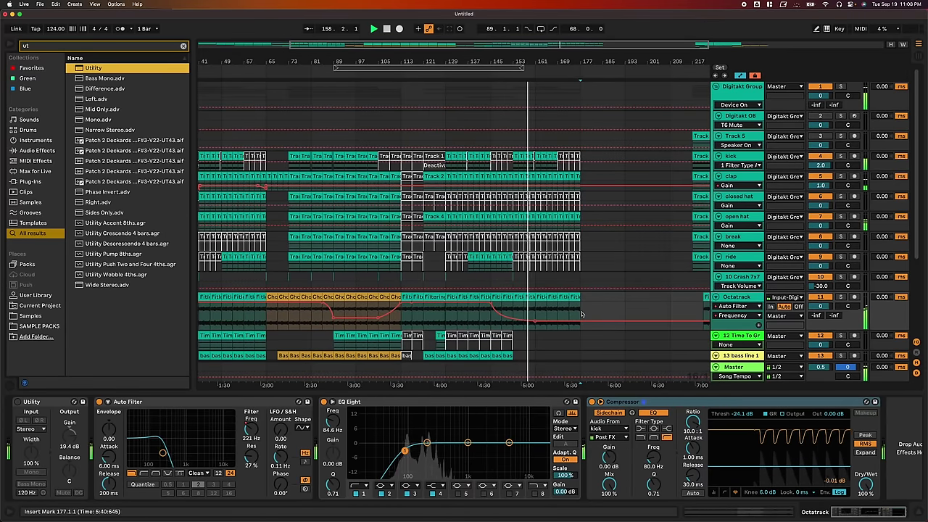
{"action": "key", "text": "Return"}
{"action": "key", "text": "a"}
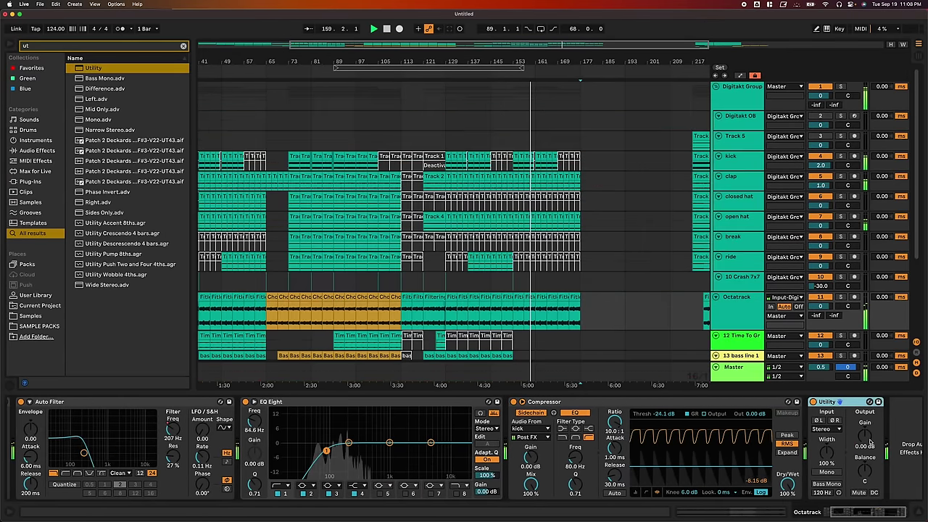
Automate the Octatrack's Utility gain to fade from 0 dB at bar 161 down to its minimum at bar 177
{"action": "key", "text": "a"}
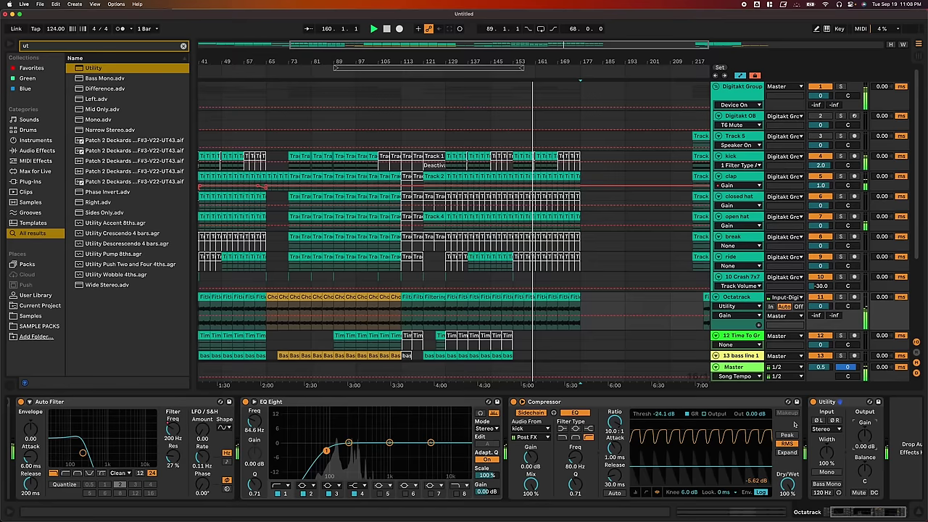
{"action": "key", "text": "b"}
{"action": "left_click", "coordinate": [588, 328]}
{"action": "key", "text": "b"}
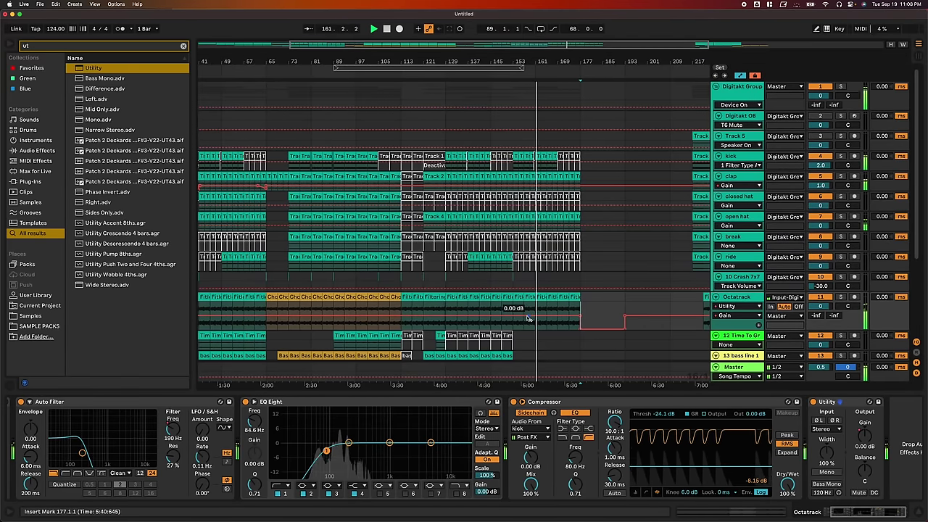
{"action": "left_click", "coordinate": [581, 317]}
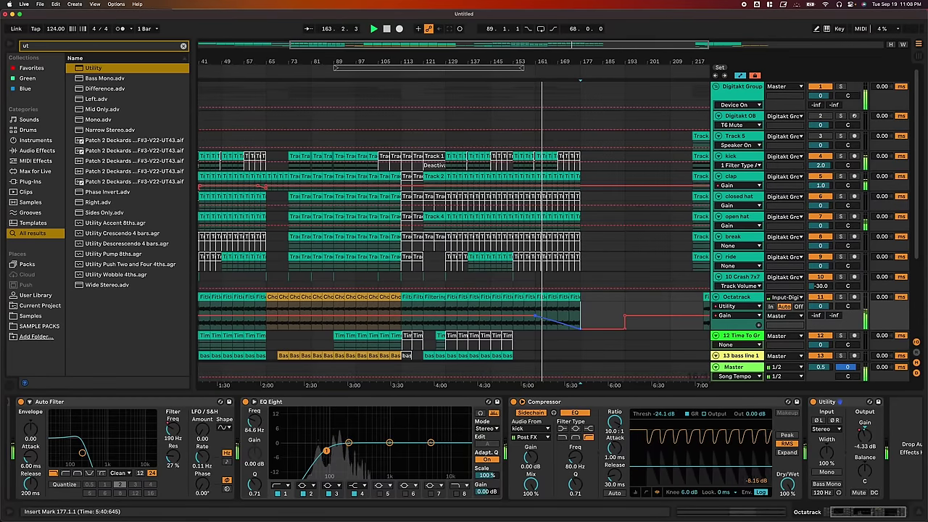
{"action": "key", "text": "a"}
{"action": "scroll", "coordinate": [565, 181], "scroll_direction": "down", "scroll_amount": 2}
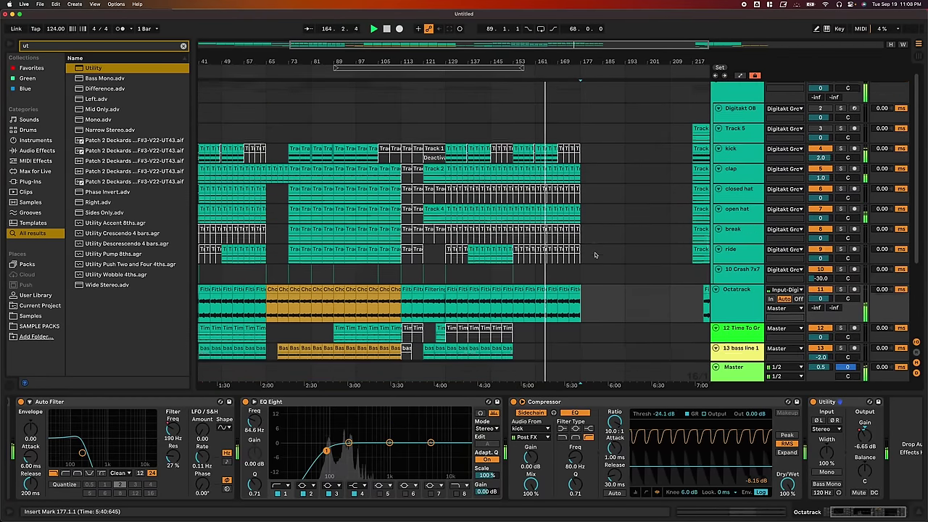
{"action": "left_click", "coordinate": [545, 105]}
{"action": "key", "text": "super+d"}
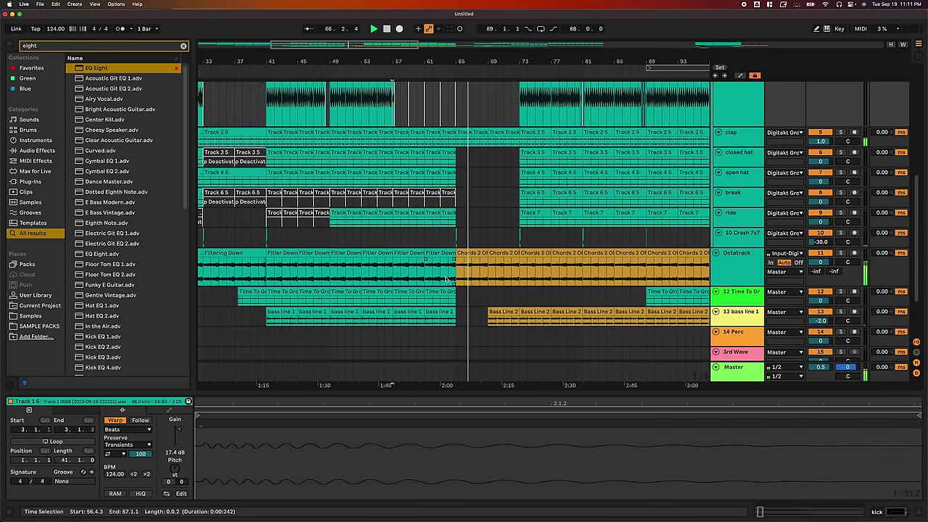
Add a short fade where the Fitler Down and Chords 2 OPEN clips meet at bar 65 on the Octatrack track
{"action": "left_click_drag", "start_coordinate": [449, 274], "coordinate": [461, 266]}
{"action": "key", "text": "z"}
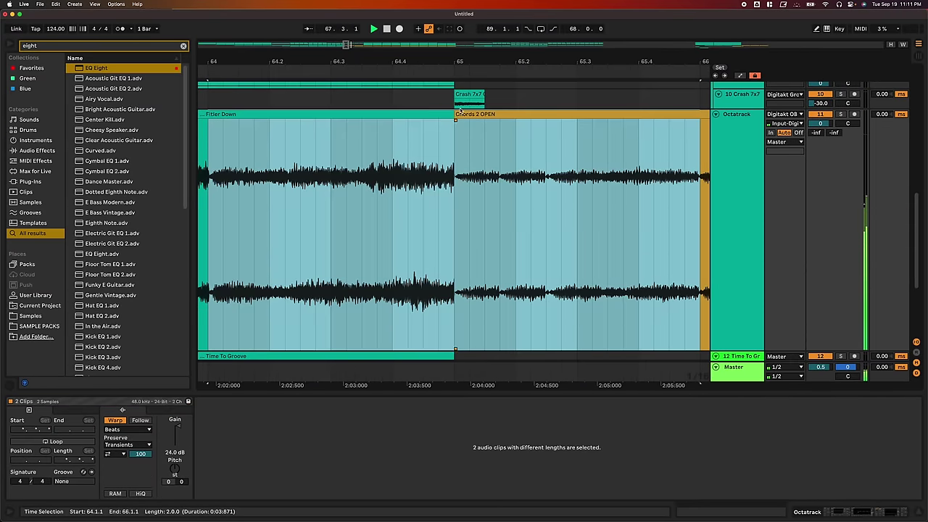
{"action": "left_click", "coordinate": [455, 121]}
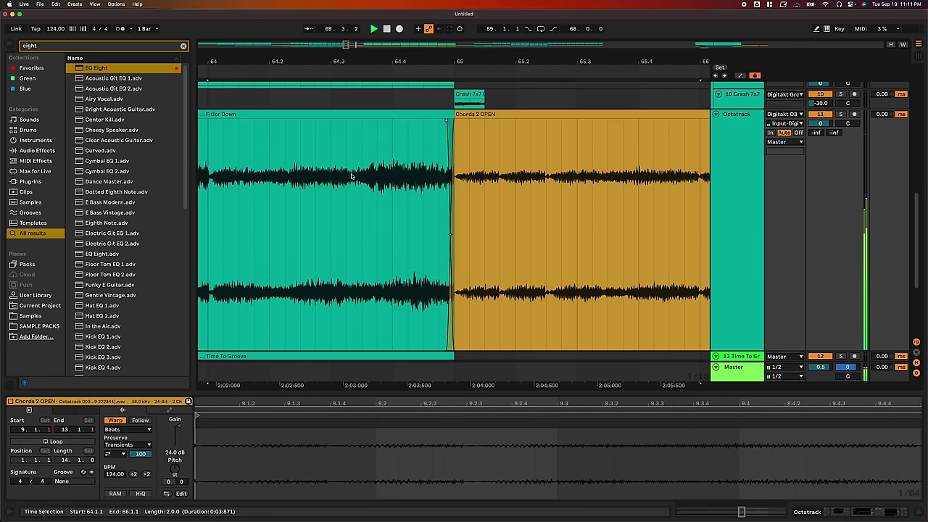
{"action": "mouse_move", "coordinate": [409, 62]}
{"action": "left_mouse_down"}
{"action": "mouse_move", "coordinate": [409, 91]}
{"action": "mouse_move", "coordinate": [408, 54]}
{"action": "left_mouse_up"}
{"action": "key", "text": "a"}
{"action": "key", "text": "a"}
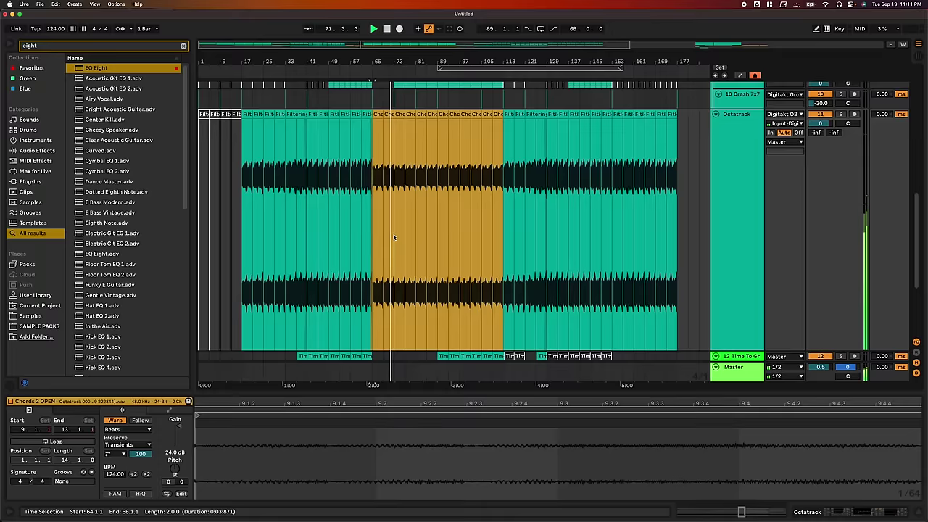
Fit the track heights to the window and insert a new audio track below the 10 Crash 7x7 track
{"action": "key", "text": "h"}
{"action": "scroll", "coordinate": [394, 237], "scroll_direction": "up", "scroll_amount": 2}
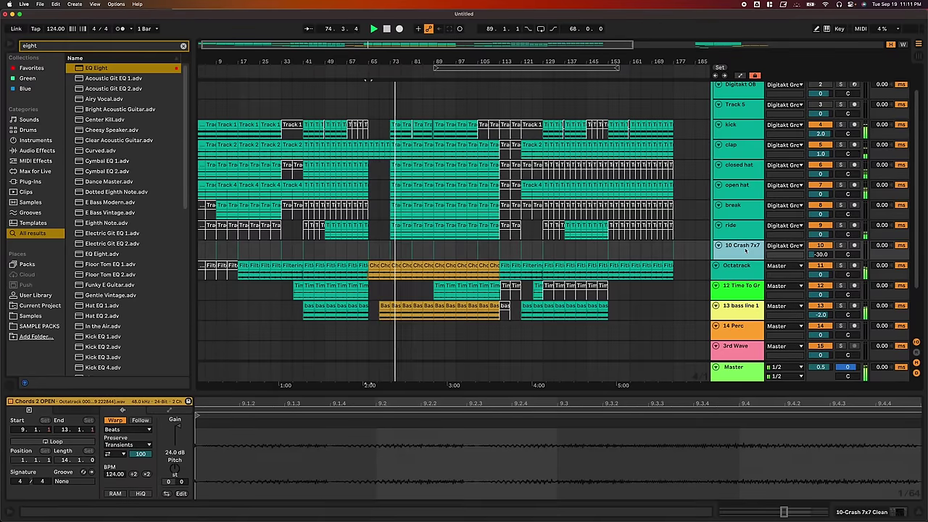
{"action": "left_click", "coordinate": [746, 249]}
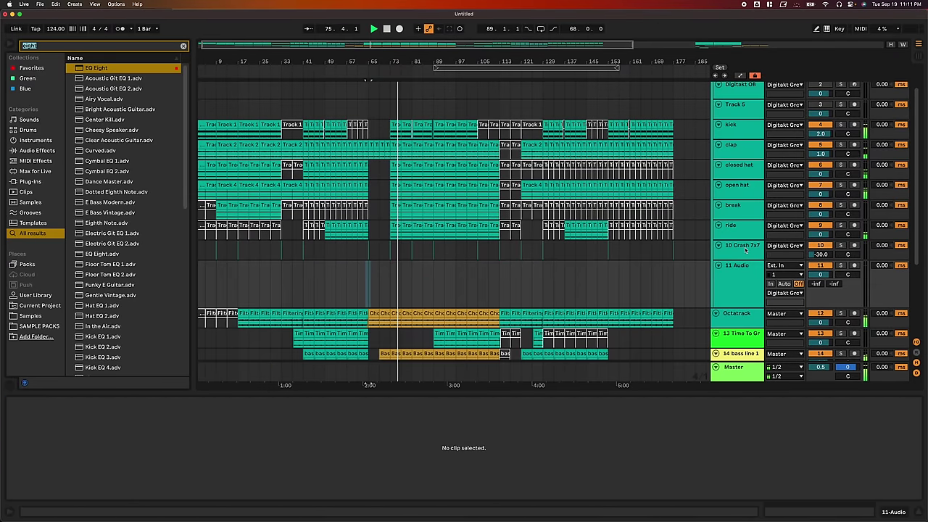
Search the library for "crash" and audition the samples down to Crash 9x9 MPC.wav
{"action": "type", "text": "crash"}
{"action": "key", "text": "Down"}
{"action": "key", "text": "Down"}
{"action": "key", "text": "Down"}
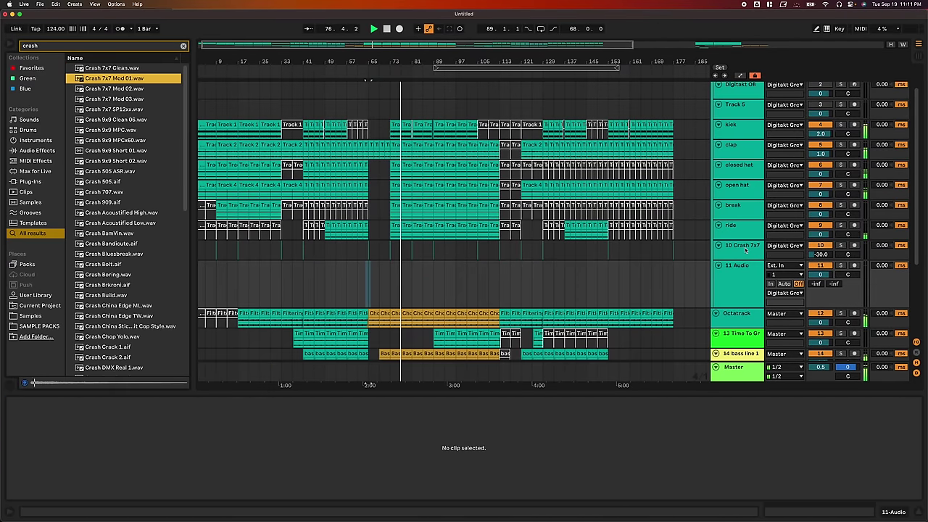
{"action": "key", "text": "Down"}
{"action": "key", "text": "Down"}
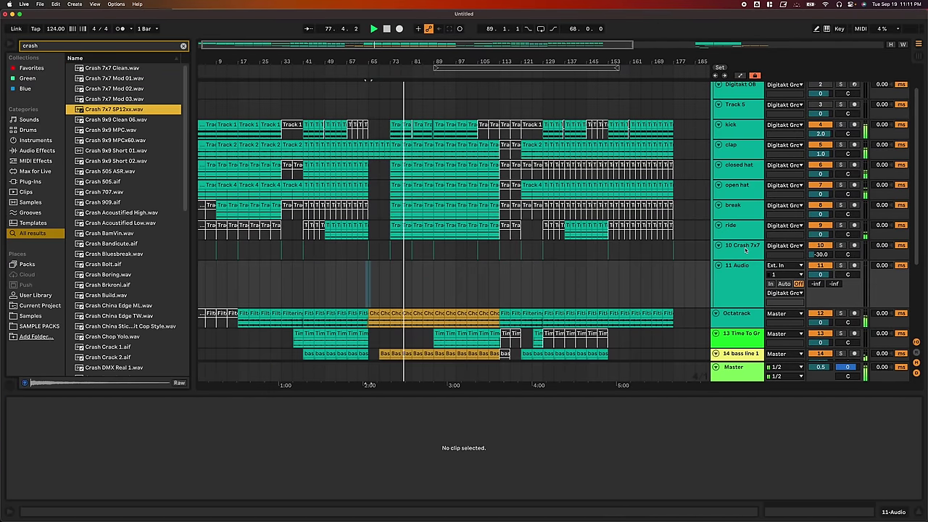
{"action": "key", "text": "Down"}
{"action": "key", "text": "Down"}
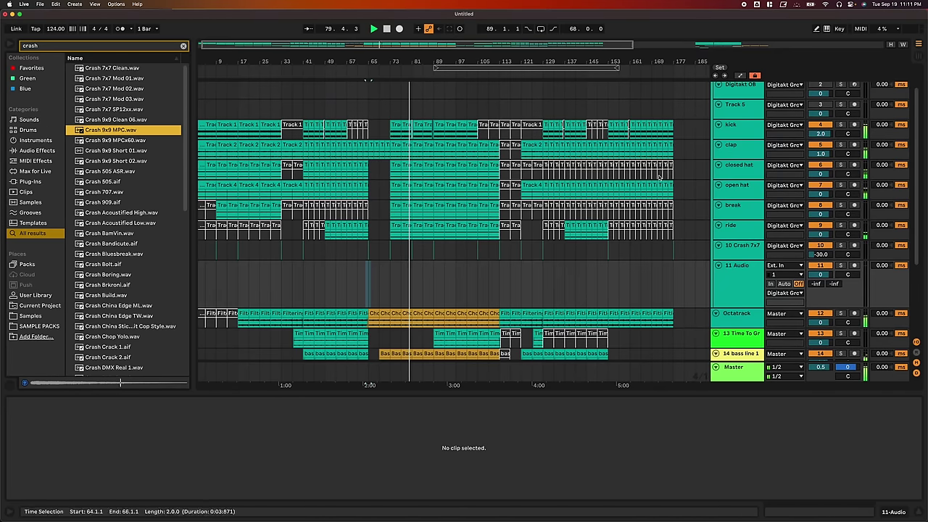
Place a reversed Crash 9x9 MPC.wav on the new track, trimmed to end at bar 65, with the track volume at -20 dB
{"action": "left_click_drag", "start_coordinate": [99, 130], "coordinate": [363, 278]}
{"action": "left_click_drag", "start_coordinate": [271, 219], "coordinate": [276, 222]}
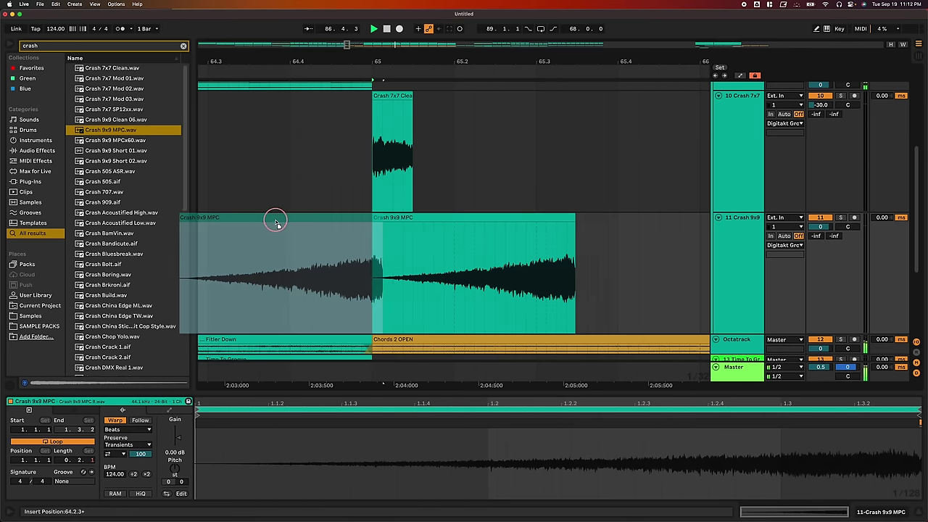
{"action": "left_click_drag", "start_coordinate": [413, 256], "coordinate": [374, 261]}
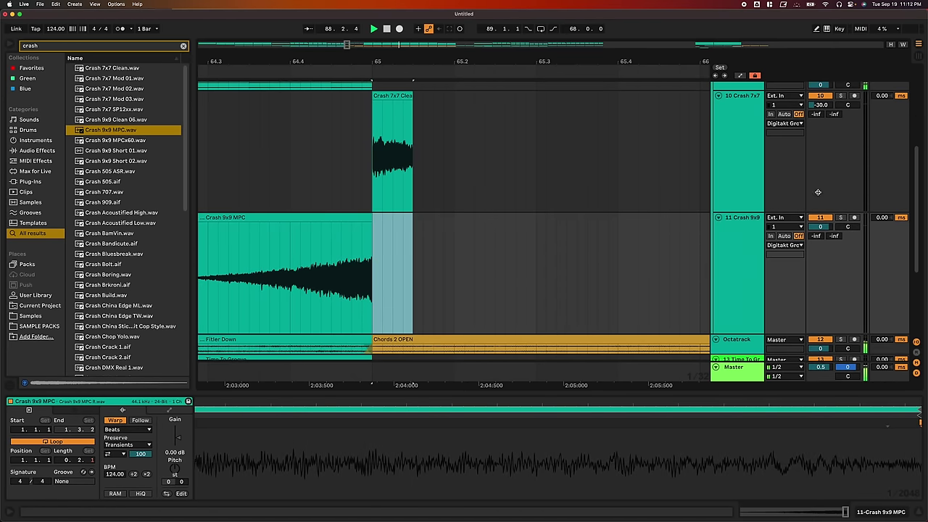
{"action": "left_click", "coordinate": [824, 227]}
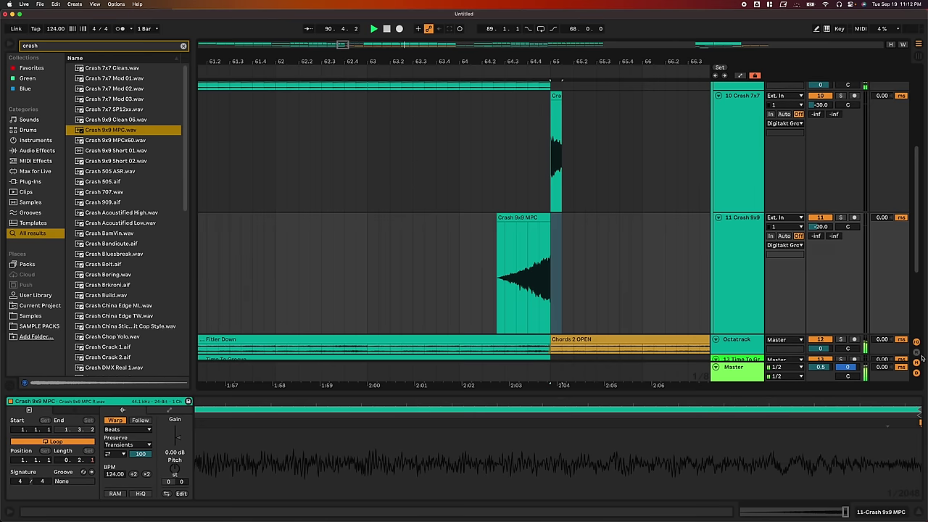
Show the return tracks and set the A Reverb decay to 3.62 s and its input filter to 3.76 kHz with width 7.18
{"action": "left_click", "coordinate": [916, 353]}
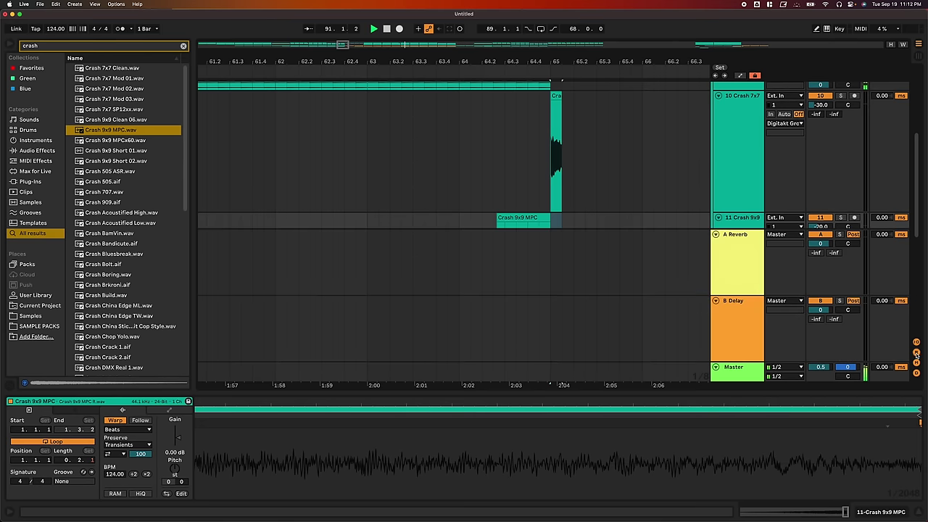
{"action": "left_click", "coordinate": [739, 269]}
{"action": "left_click_drag", "start_coordinate": [738, 296], "coordinate": [738, 351]}
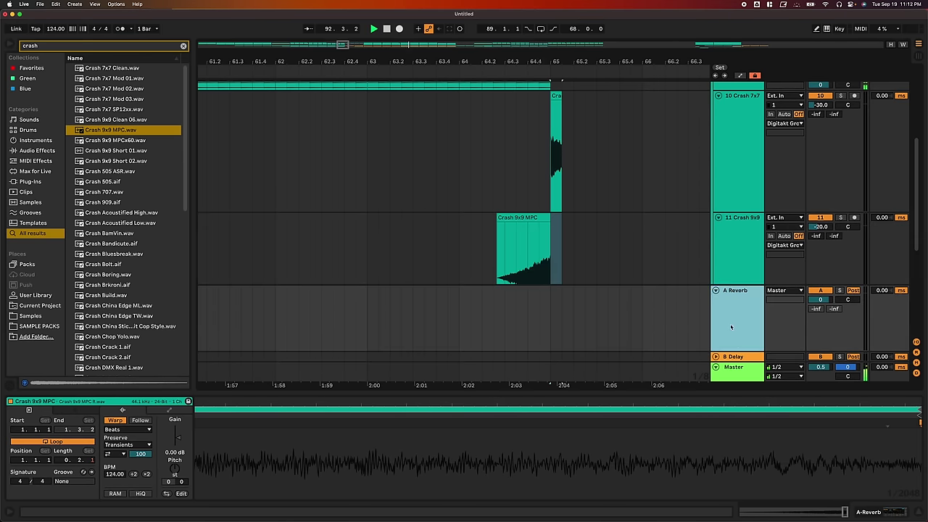
{"action": "double_click", "coordinate": [731, 325]}
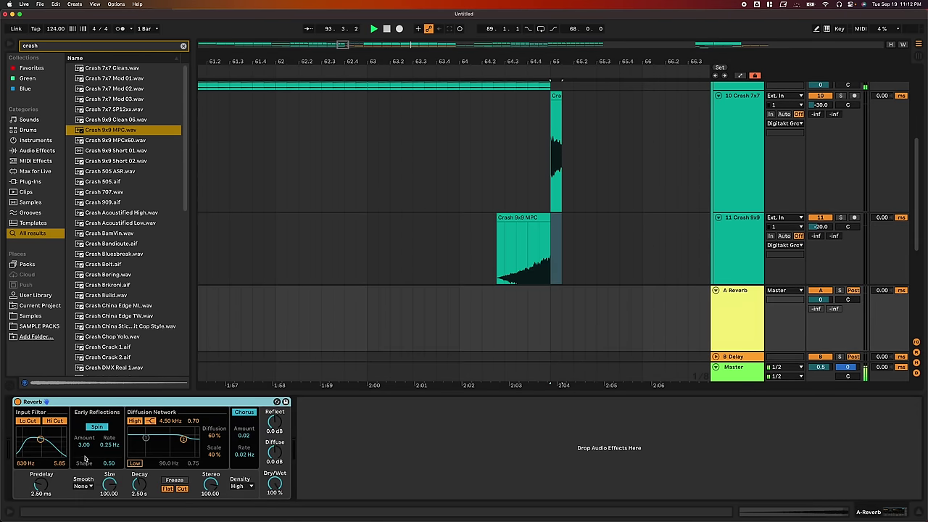
{"action": "left_click", "coordinate": [138, 483]}
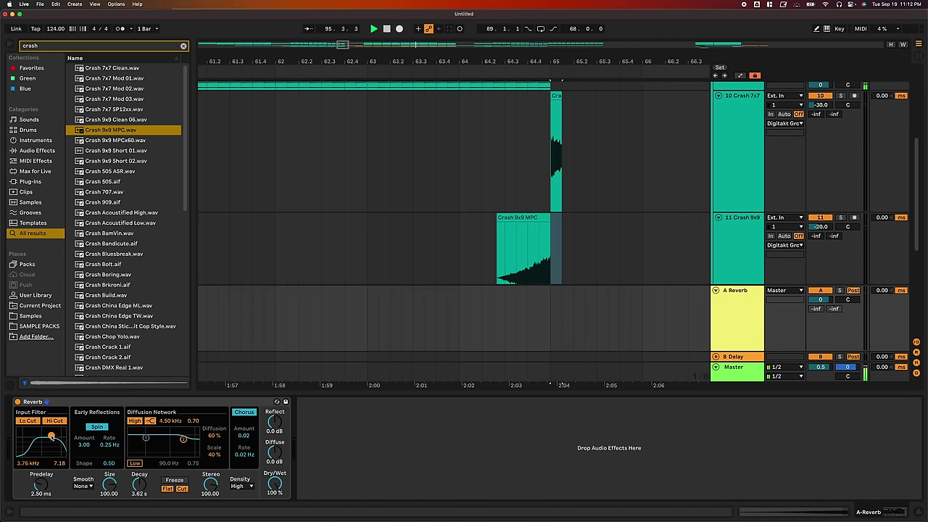
Raise the 11 Crash 9x9 reverb send to 0 dB and automate the 10 Crash 7x7 reverb send over its bar 65 clip
{"action": "scroll", "coordinate": [663, 204], "scroll_direction": "down", "scroll_amount": 2}
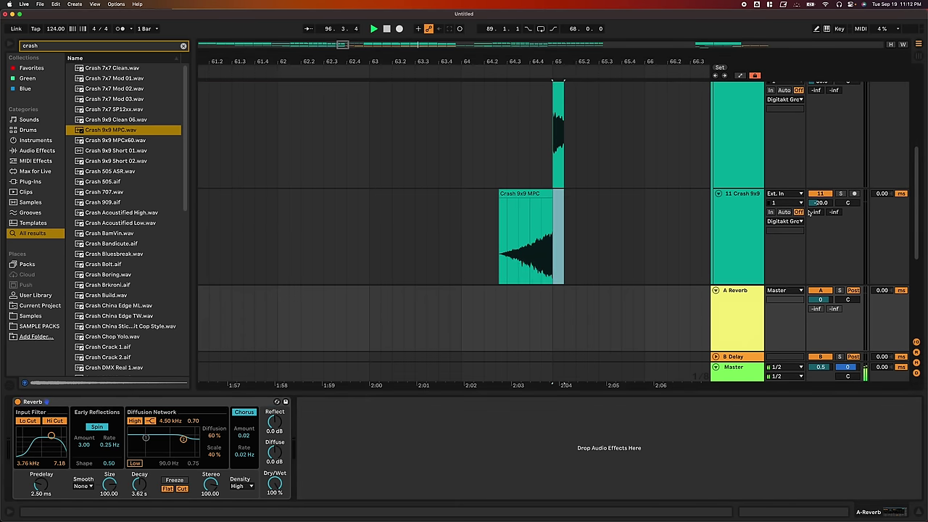
{"action": "left_click_drag", "start_coordinate": [809, 211], "coordinate": [809, 181]}
{"action": "scroll", "coordinate": [473, 227], "scroll_direction": "up", "scroll_amount": 2}
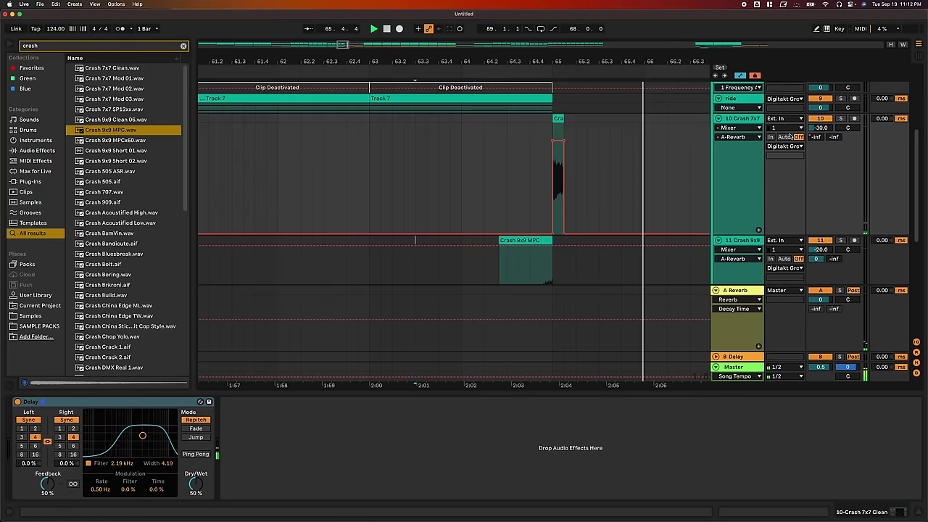
Set the 10 Crash 7x7 track volume to -24 dB and place the insert marker at 64.2.3
{"action": "left_click", "coordinate": [541, 176]}
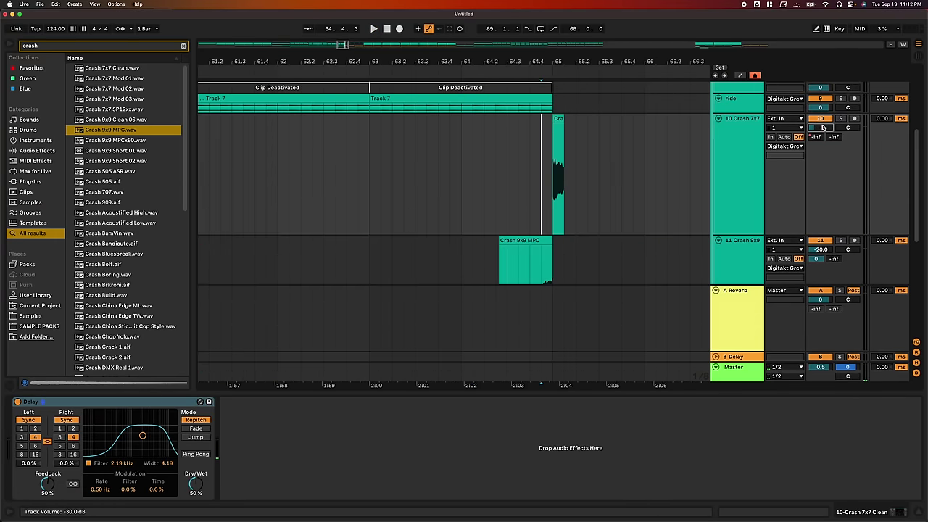
{"action": "left_click", "coordinate": [494, 179]}
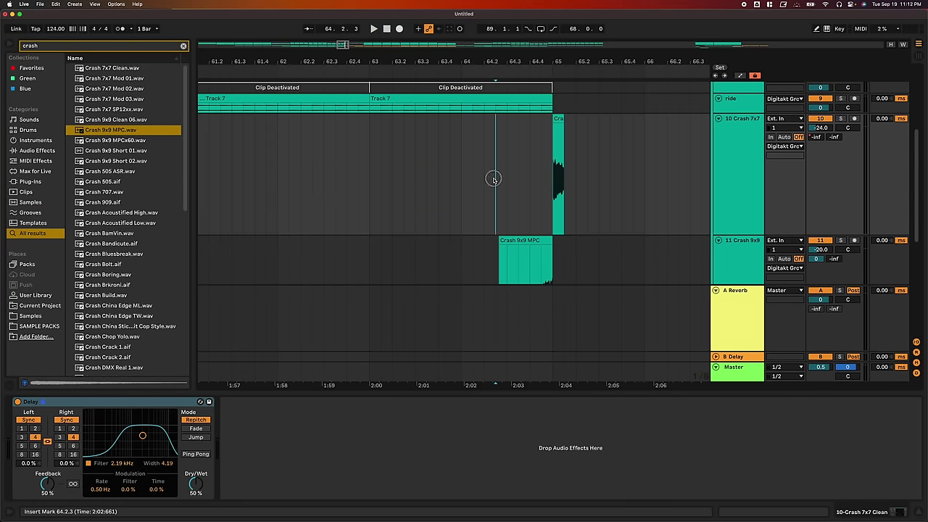
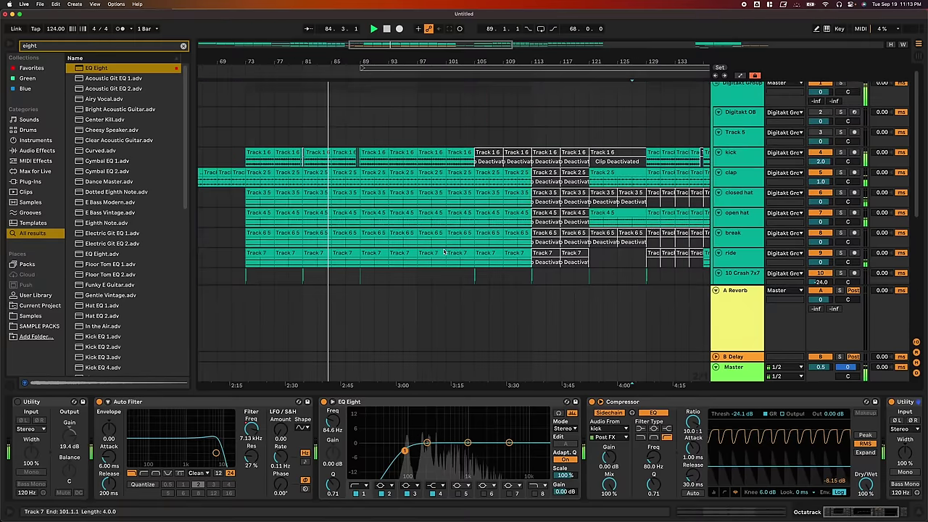
Deactivate the Time To Groove clips from bar 89 up to the already deactivated ones at bar 113
{"action": "scroll", "coordinate": [444, 252], "scroll_direction": "down", "scroll_amount": 5}
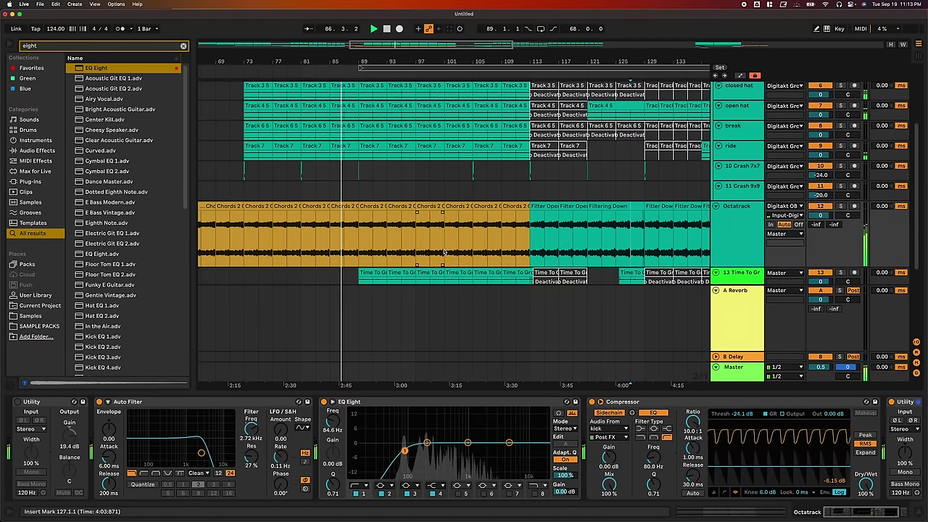
{"action": "key", "text": "a"}
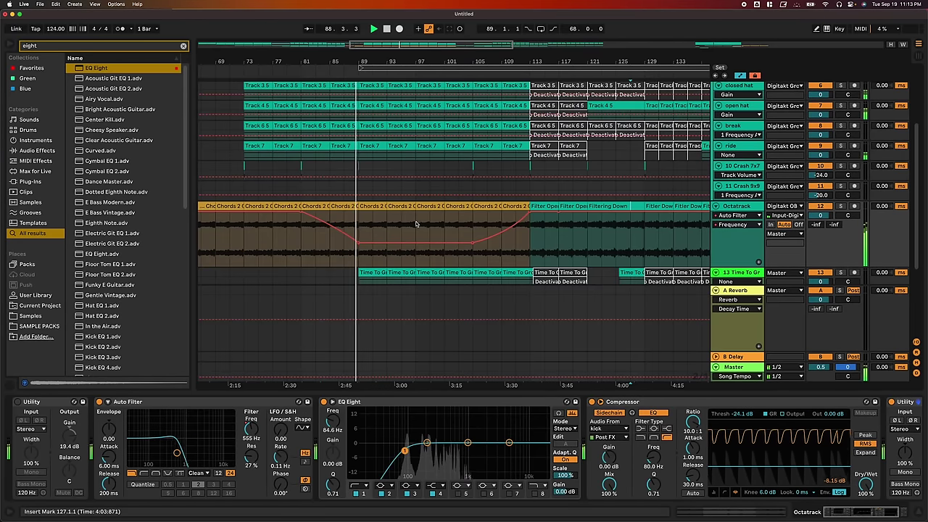
{"action": "key", "text": "a"}
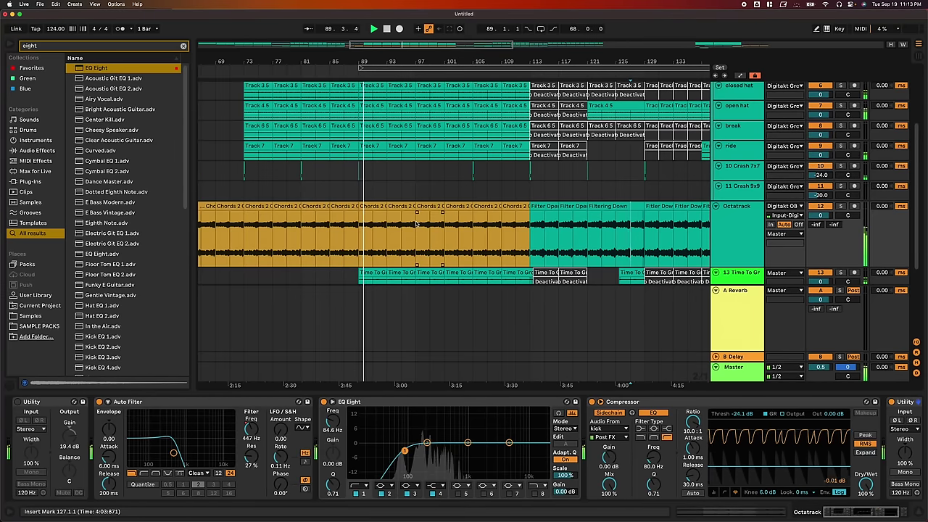
{"action": "left_click", "coordinate": [374, 272]}
{"action": "left_click", "coordinate": [393, 272], "text": "shift"}
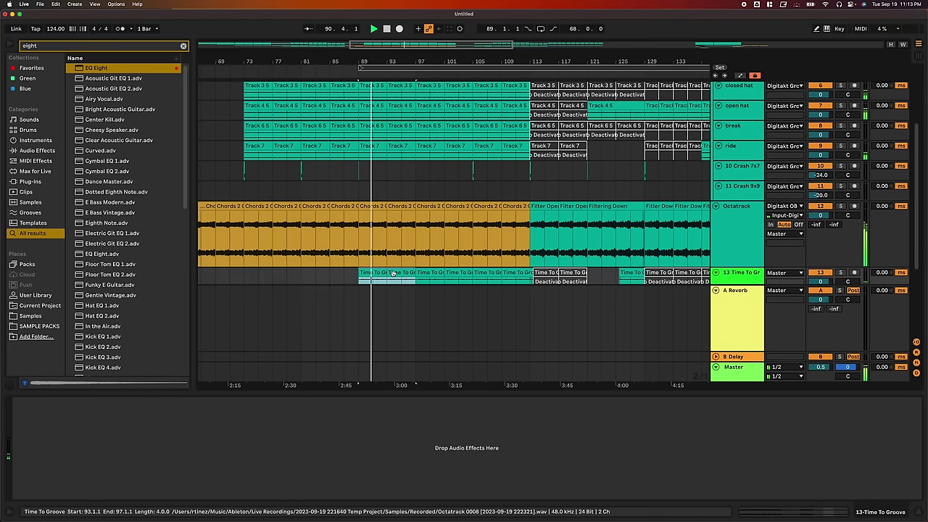
{"action": "key", "text": "0"}
{"action": "left_click_drag", "start_coordinate": [393, 273], "coordinate": [519, 274]}
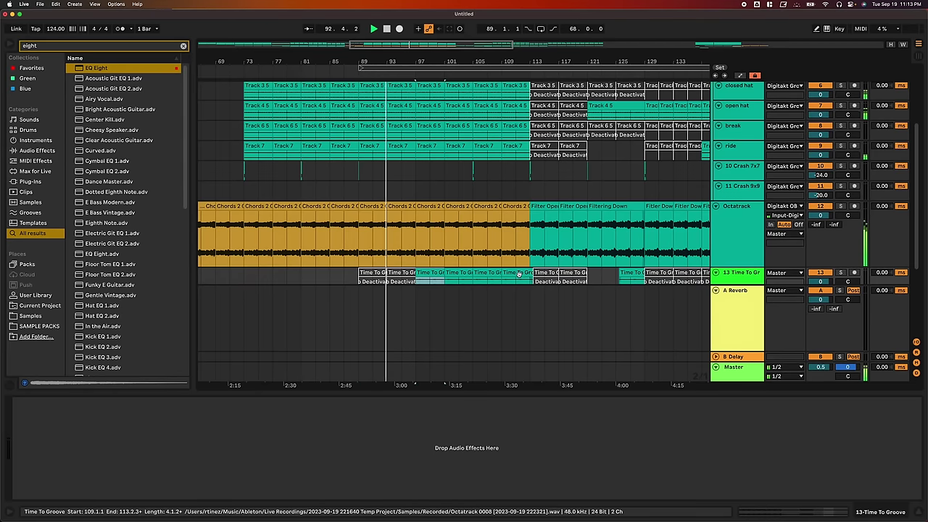
Insert a new audio track below the open hat track and name it "up hat dos"
{"action": "scroll", "coordinate": [518, 276], "scroll_direction": "up", "scroll_amount": 5}
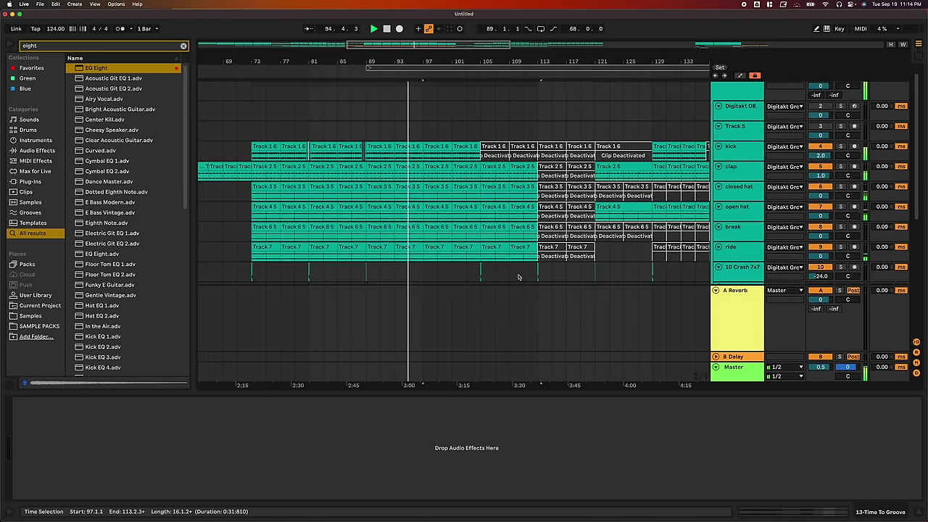
{"action": "scroll", "coordinate": [518, 277], "scroll_direction": "down", "scroll_amount": 2}
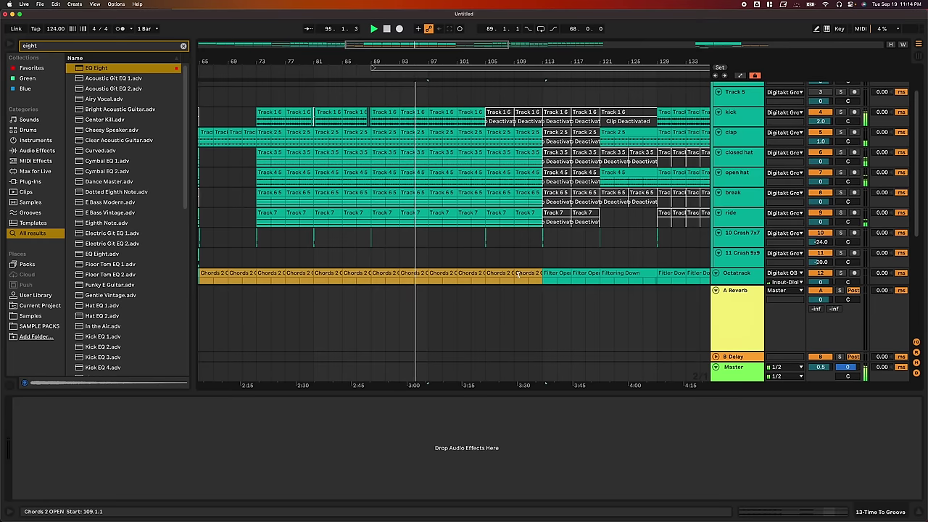
{"action": "left_click", "coordinate": [737, 177]}
{"action": "key", "text": "super+t"}
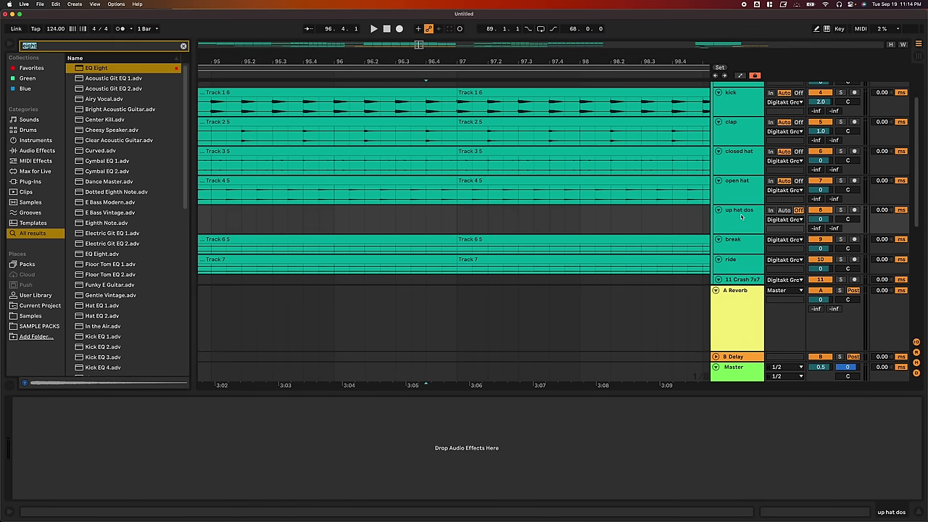
{"action": "type", "text": "t"}
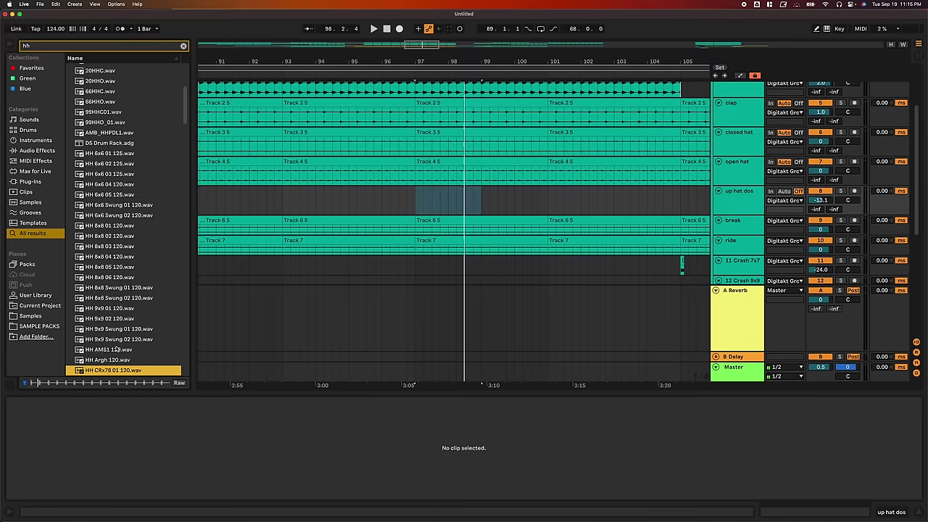
Audition "hh" samples and fill the up hat dos track with HH Argh 120.wav from bar 97 to bar 105
{"action": "key", "text": "Up"}
{"action": "key", "text": "Up"}
{"action": "key", "text": "Up"}
{"action": "key", "text": "Up"}
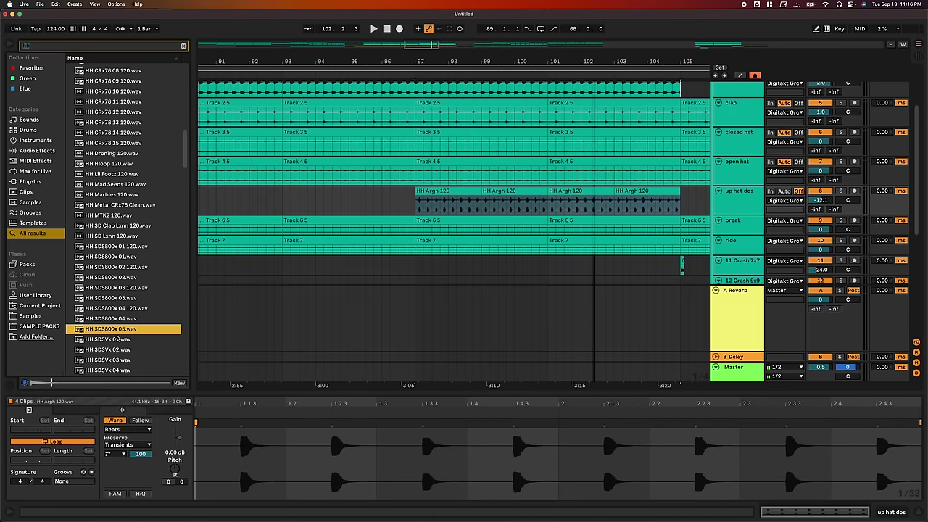
Place HH SDSVx 01.wav at bar 97 on the up hat dos track and delete the HH Argh 120 clip behind it, up to bar 99
{"action": "key", "text": "Down"}
{"action": "left_click", "coordinate": [432, 200]}
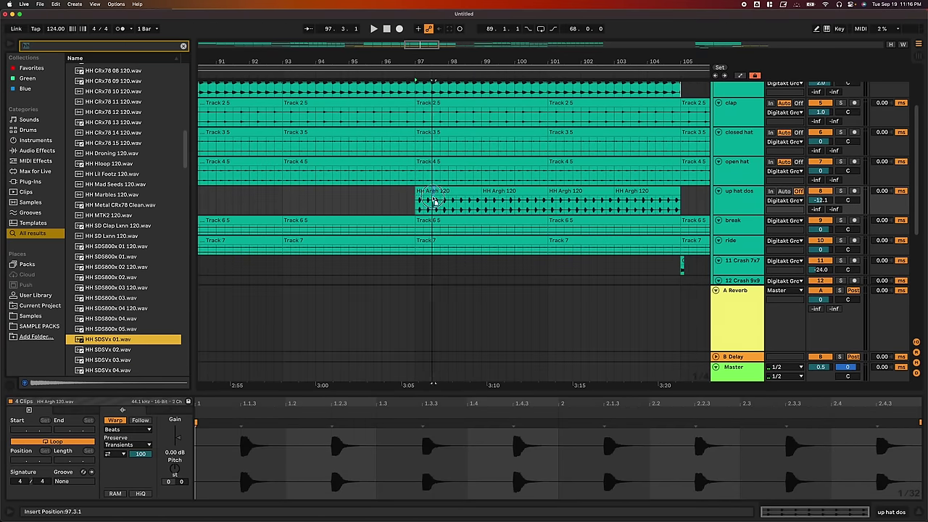
{"action": "left_click_drag", "start_coordinate": [416, 203], "coordinate": [449, 203]}
{"action": "key", "text": "z"}
{"action": "scroll", "coordinate": [387, 202], "scroll_direction": "up", "scroll_amount": 5}
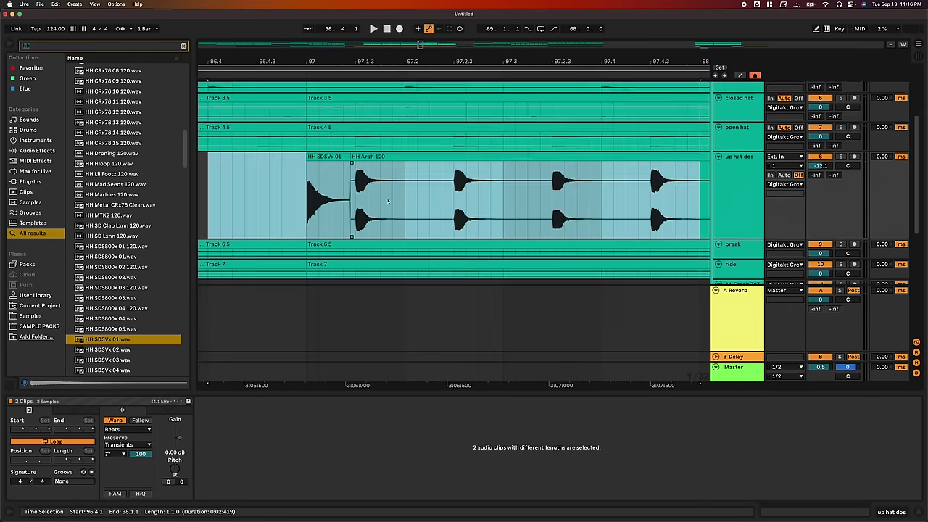
{"action": "left_click", "coordinate": [369, 103]}
{"action": "key", "text": "Delete"}
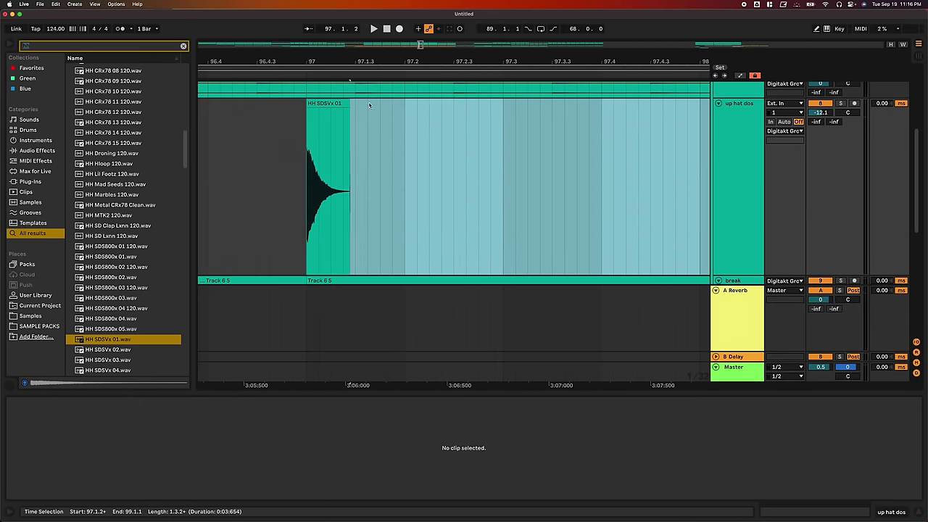
Move the HH SDSVx 01 hit to 97.1.3 and duplicate it on each following off-beat into bar 98
{"action": "key", "text": "space"}
{"action": "left_click", "coordinate": [419, 160]}
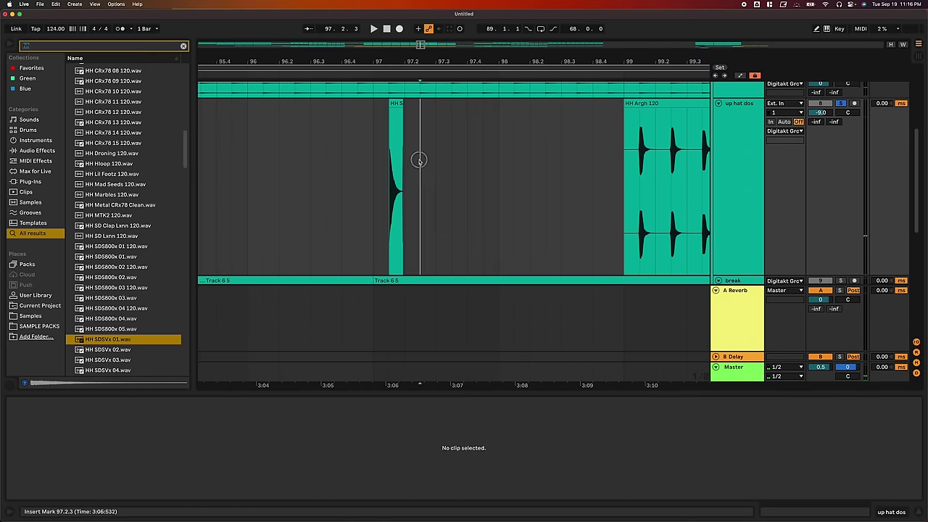
{"action": "left_click_drag", "start_coordinate": [419, 159], "coordinate": [386, 160]}
{"action": "key", "text": "super+d"}
{"action": "key", "text": "super+d"}
{"action": "key", "text": "super+d"}
{"action": "key", "text": "super+d"}
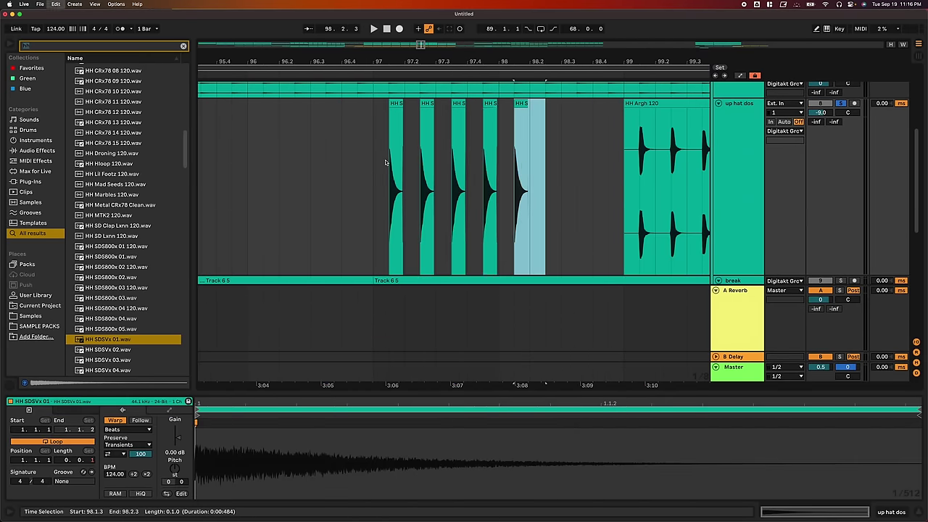
Delete the HH Argh 120 clip from bar 99 to bar 101 on the up hat dos track
{"action": "scroll", "coordinate": [544, 167], "scroll_direction": "right", "scroll_amount": 4}
{"action": "scroll", "coordinate": [600, 160], "scroll_direction": "up", "scroll_amount": 3}
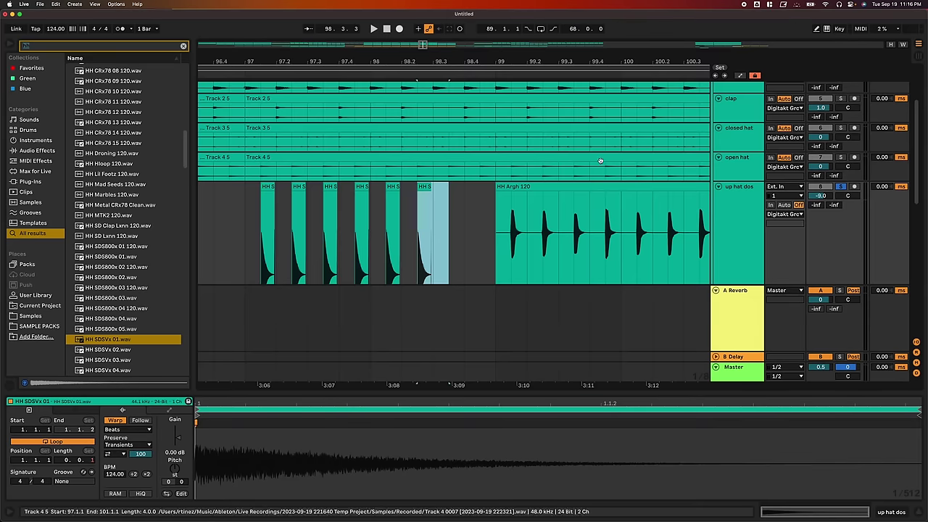
{"action": "scroll", "coordinate": [607, 166], "scroll_direction": "down", "scroll_amount": 1}
{"action": "left_click", "coordinate": [607, 164]}
{"action": "key", "text": "Delete"}
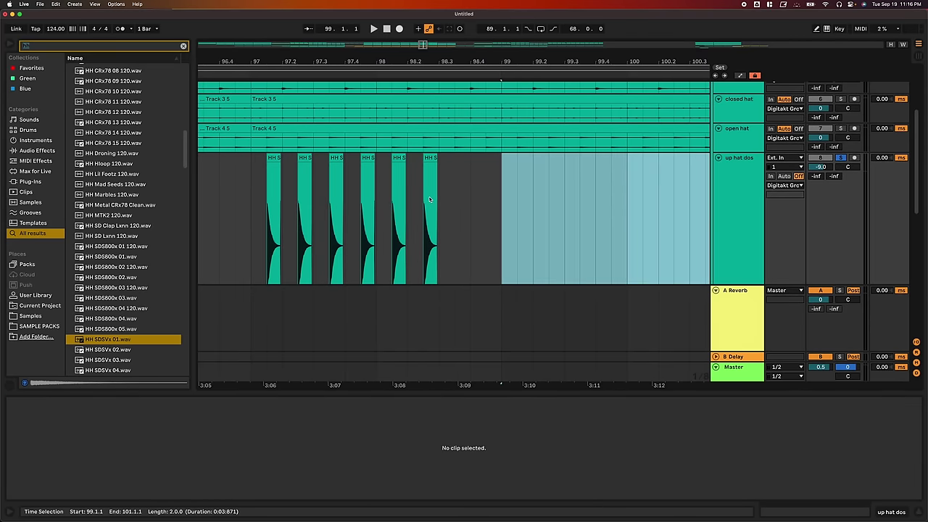
Repeat the one-bar off-beat hi-hat pattern from bar 97 through to bar 105 on the up hat dos track
{"action": "key", "text": "super+2"}
{"action": "key", "text": "super+2"}
{"action": "left_click_drag", "start_coordinate": [388, 194], "coordinate": [271, 197]}
{"action": "key", "text": "super+d"}
{"action": "key", "text": "super+d"}
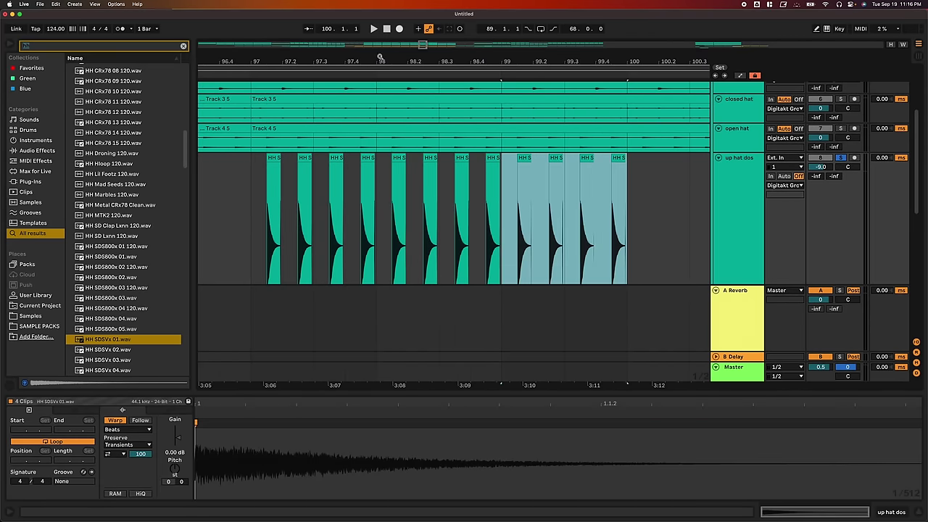
{"action": "left_click_drag", "start_coordinate": [379, 57], "coordinate": [381, 40]}
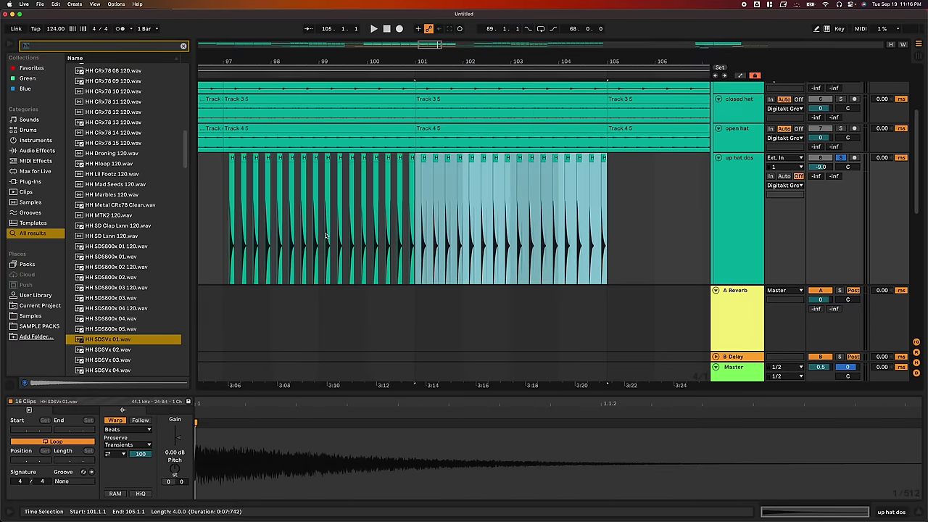
Play the arrangement from bar 95 with the up hat dos track unsoloed, and fit all tracks to the view height
{"action": "scroll", "coordinate": [326, 236], "scroll_direction": "left", "scroll_amount": 10}
{"action": "scroll", "coordinate": [326, 236], "scroll_direction": "up", "scroll_amount": 2}
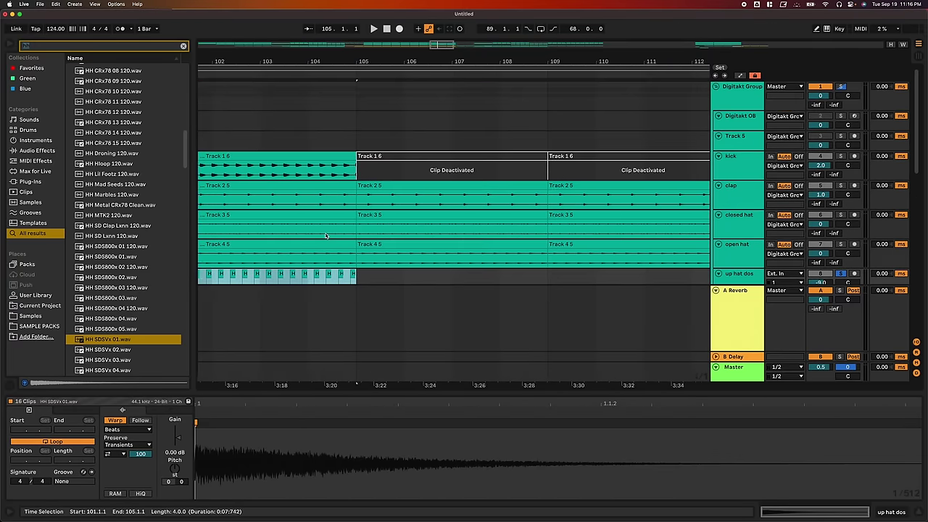
{"action": "left_click", "coordinate": [404, 209]}
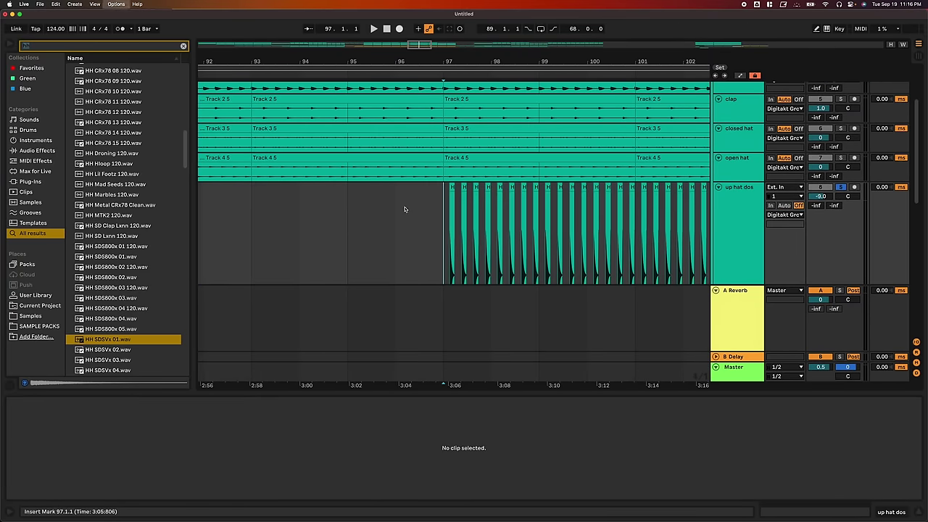
{"action": "left_click", "coordinate": [358, 219]}
{"action": "key", "text": "space"}
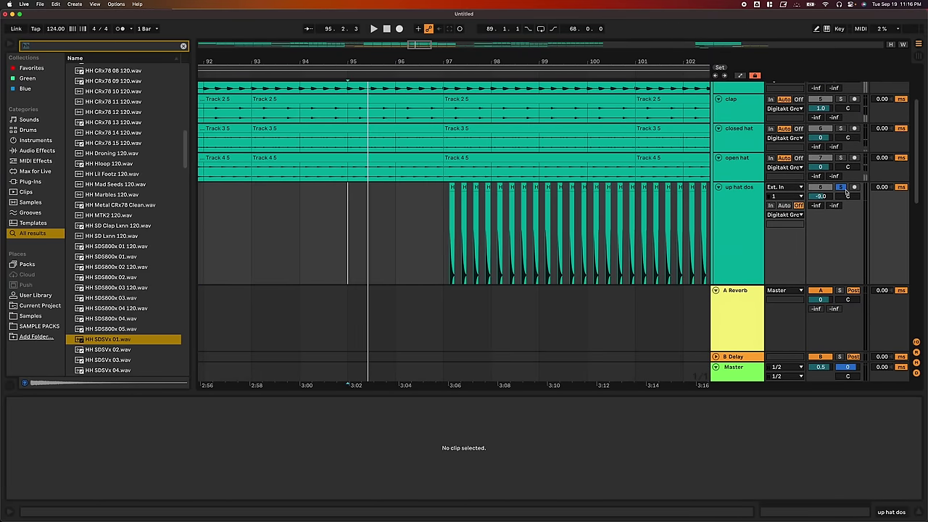
{"action": "key", "text": "h"}
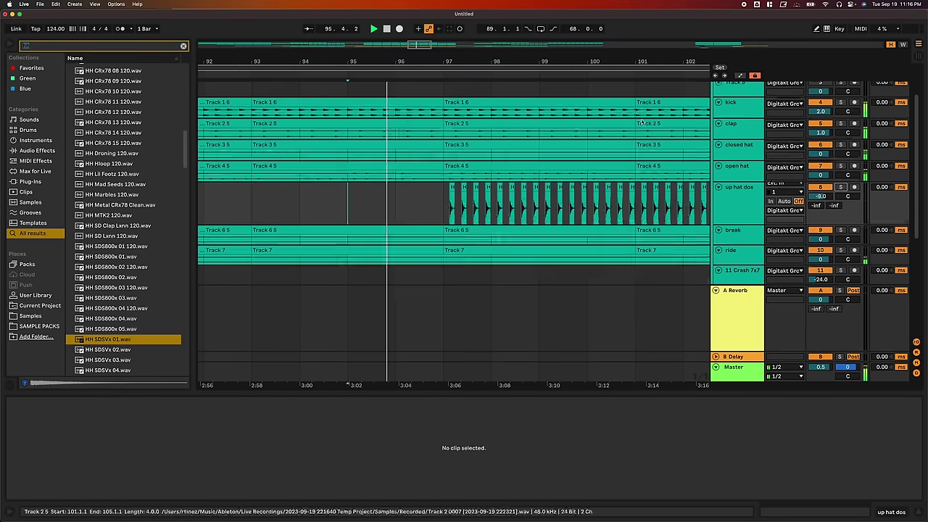
Fold the A Reverb return track and set the up hat dos track volume to -10.9 dB
{"action": "left_click", "coordinate": [715, 292]}
{"action": "left_click_drag", "start_coordinate": [812, 199], "coordinate": [812, 200]}
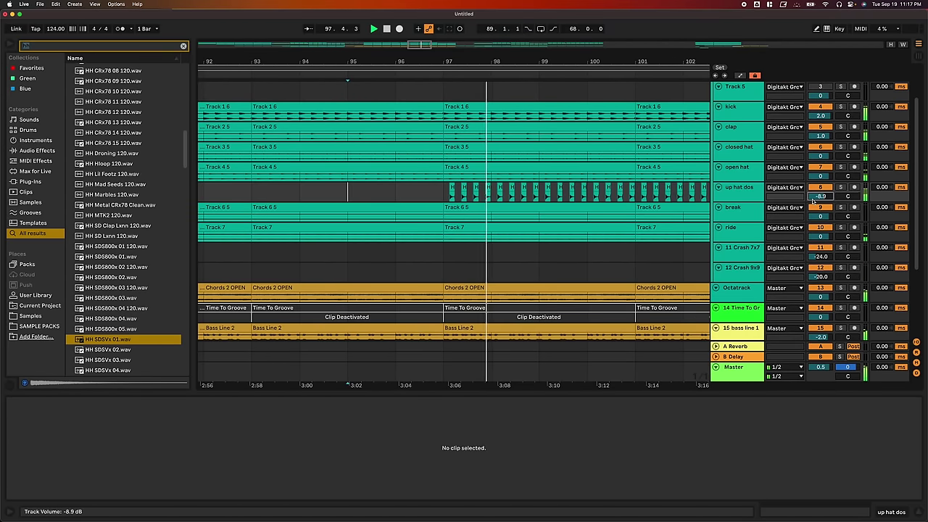
{"action": "scroll", "coordinate": [813, 200], "scroll_direction": "down", "scroll_amount": 3}
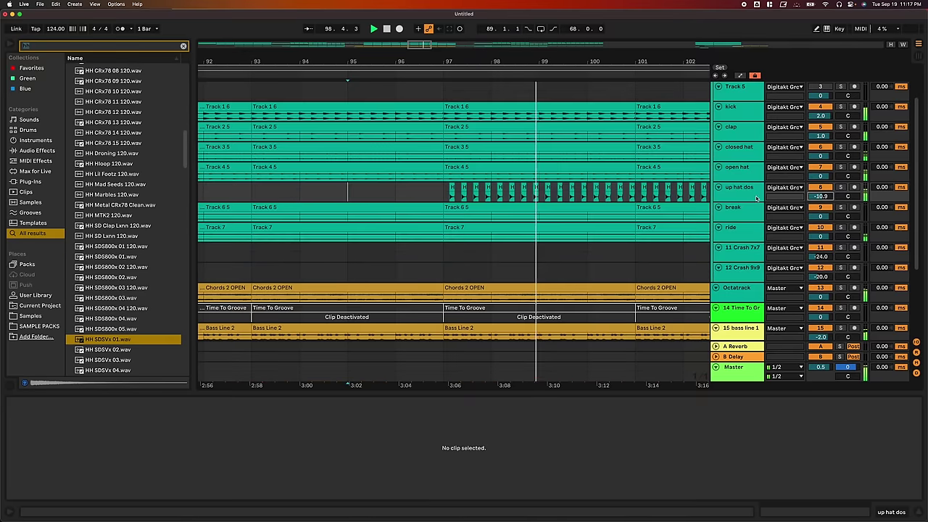
Try a -20 dB A Reverb send on the up hat dos track and reset the send to -inf
{"action": "left_click_drag", "start_coordinate": [756, 203], "coordinate": [756, 227]}
{"action": "left_click_drag", "start_coordinate": [816, 205], "coordinate": [816, 177]}
{"action": "scroll", "coordinate": [816, 206], "scroll_direction": "up", "scroll_amount": 3}
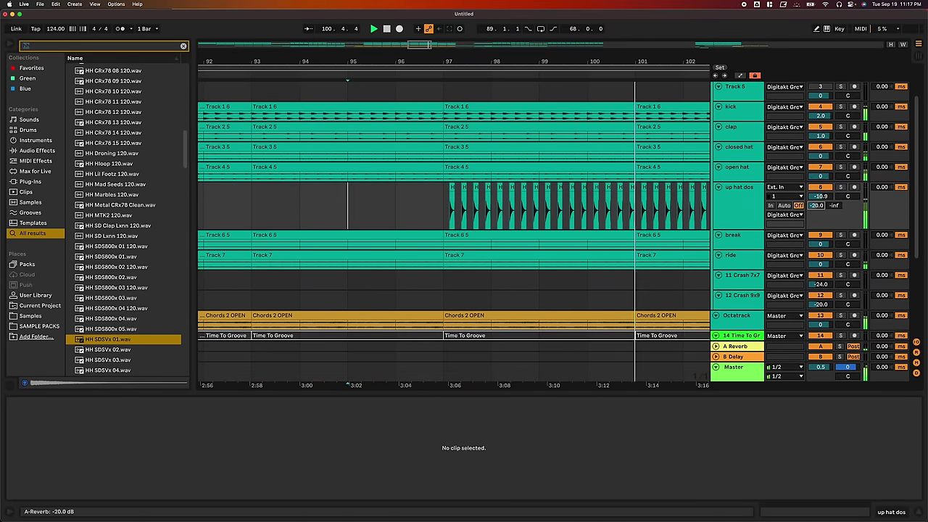
{"action": "double_click", "coordinate": [817, 207]}
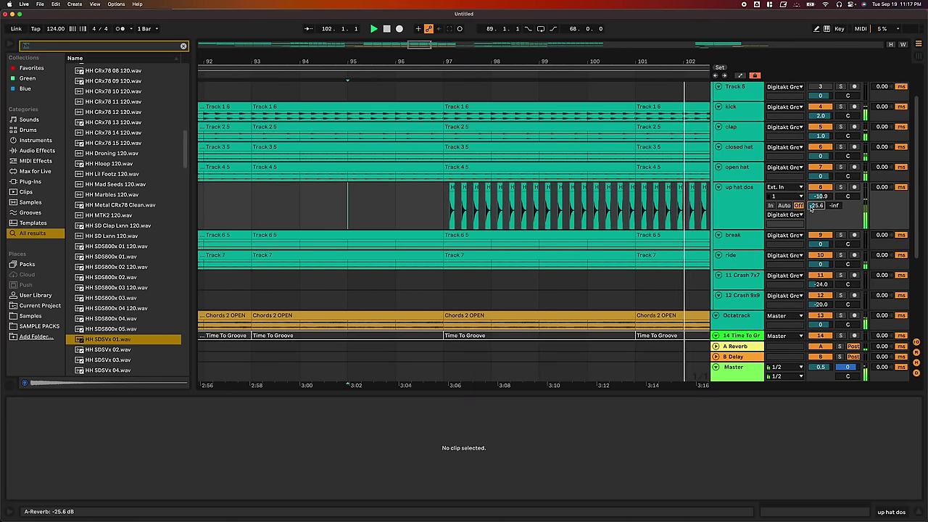
{"action": "left_click", "coordinate": [741, 210]}
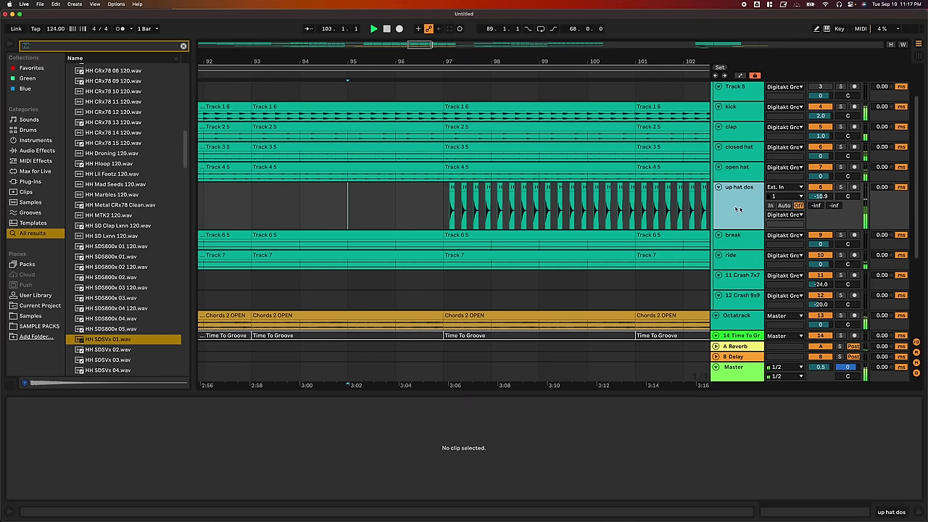
Loop the arrangement from bar 97 to bar 105
{"action": "left_click_drag", "start_coordinate": [625, 64], "coordinate": [485, 65]}
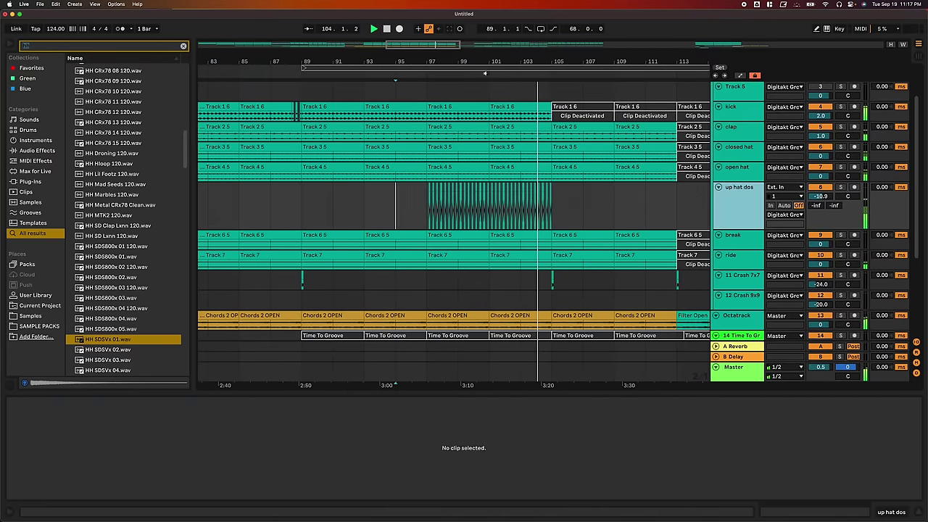
{"action": "left_click_drag", "start_coordinate": [420, 93], "coordinate": [548, 96]}
{"action": "key", "text": "super+l"}
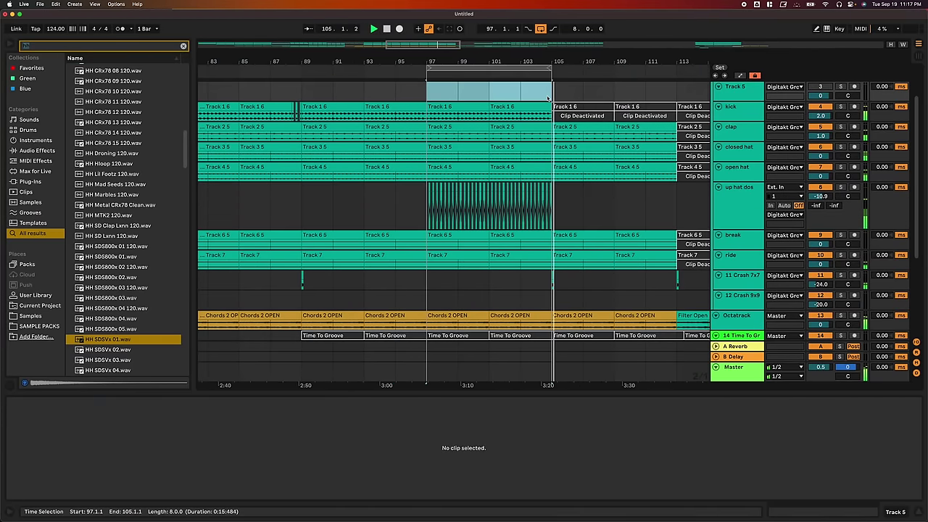
Add a Reverb to the up hat dos track with 541 ms decay, an 8.15 kHz high diffusion filter and 100% dry/wet
{"action": "left_click", "coordinate": [751, 211]}
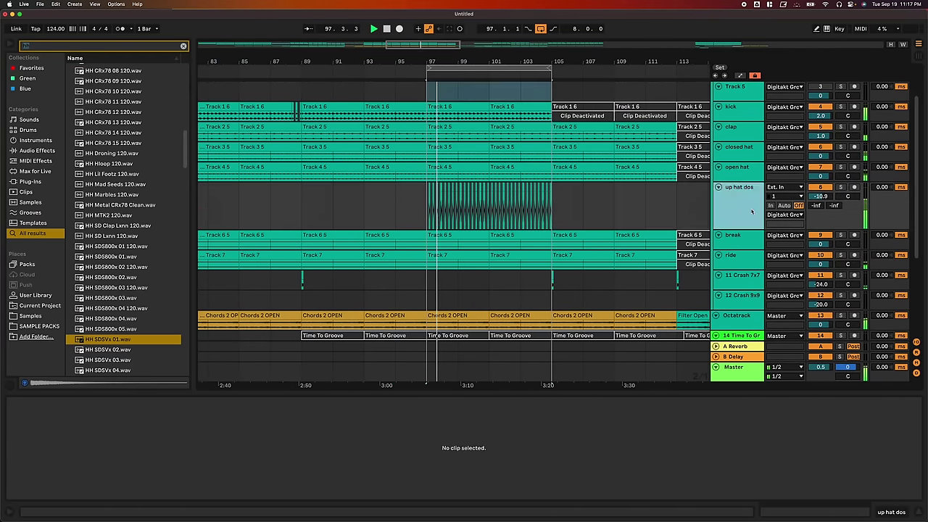
{"action": "type", "text": "rever"}
{"action": "key", "text": "Return"}
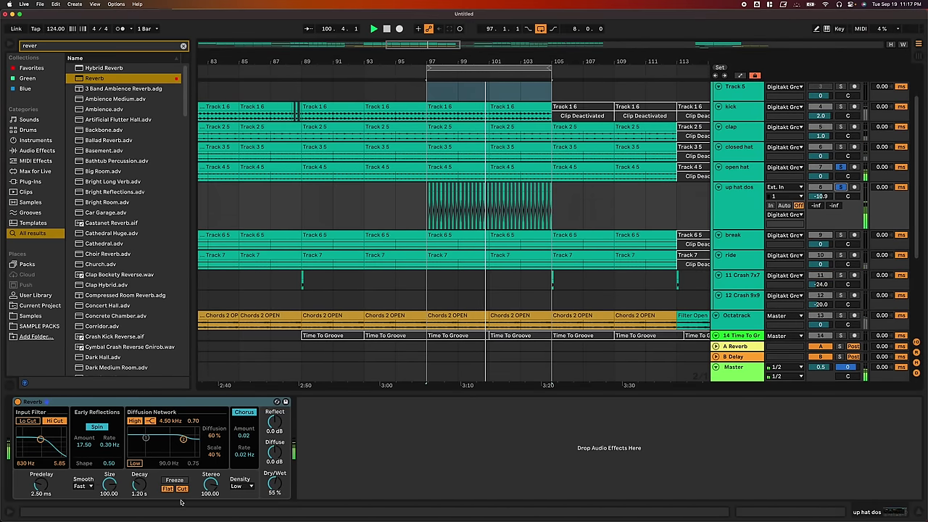
{"action": "left_click", "coordinate": [142, 488]}
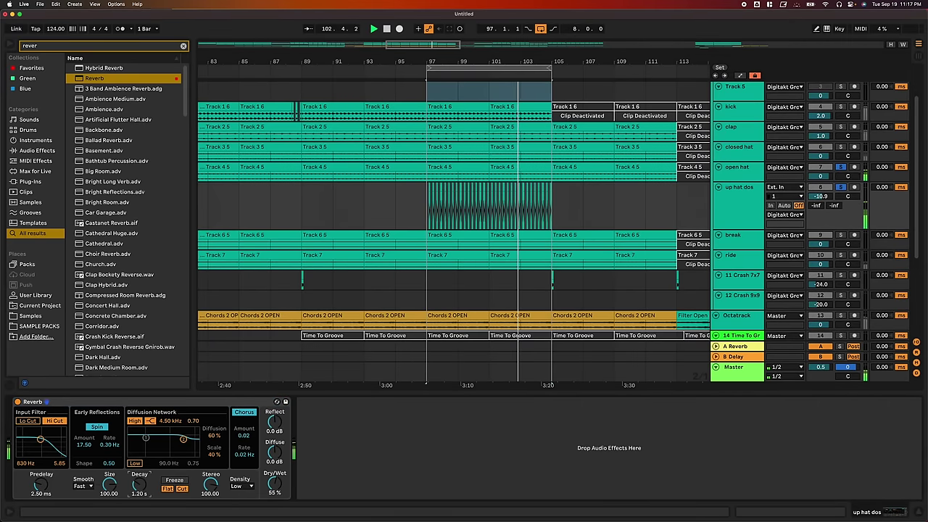
{"action": "left_click_drag", "start_coordinate": [142, 489], "coordinate": [142, 493]}
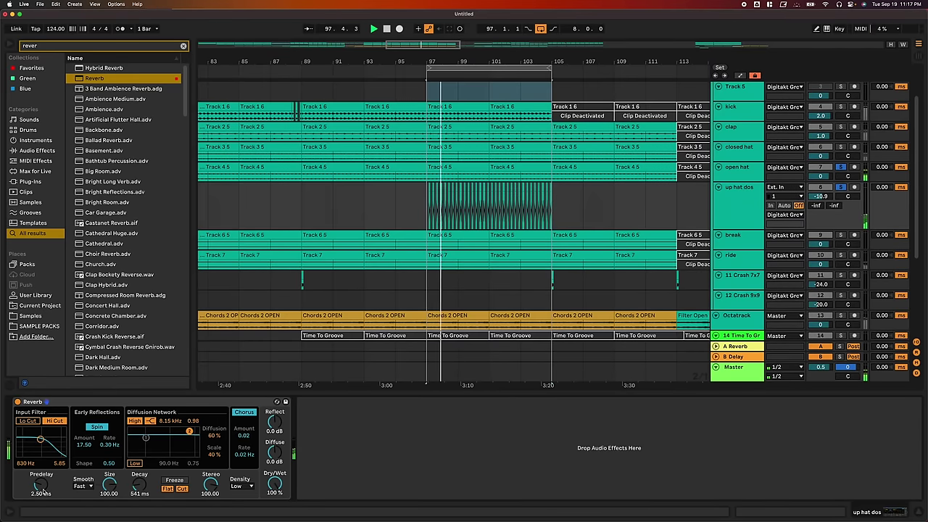
Set the up hat dos Reverb to 8.32 ms predelay and 81% dry/wet, and blend the unsoloed track into the mix at -9.9 dB
{"action": "left_click_drag", "start_coordinate": [45, 492], "coordinate": [45, 487]}
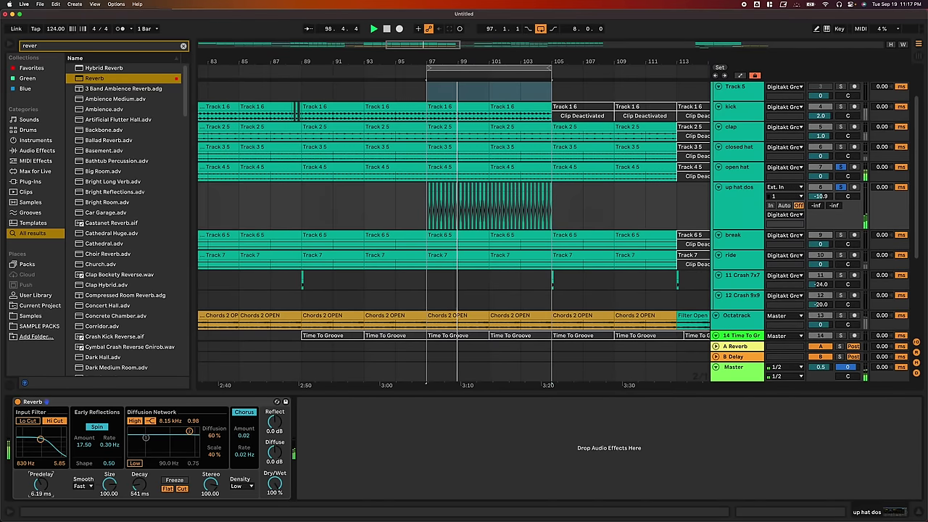
{"action": "left_click", "coordinate": [18, 401]}
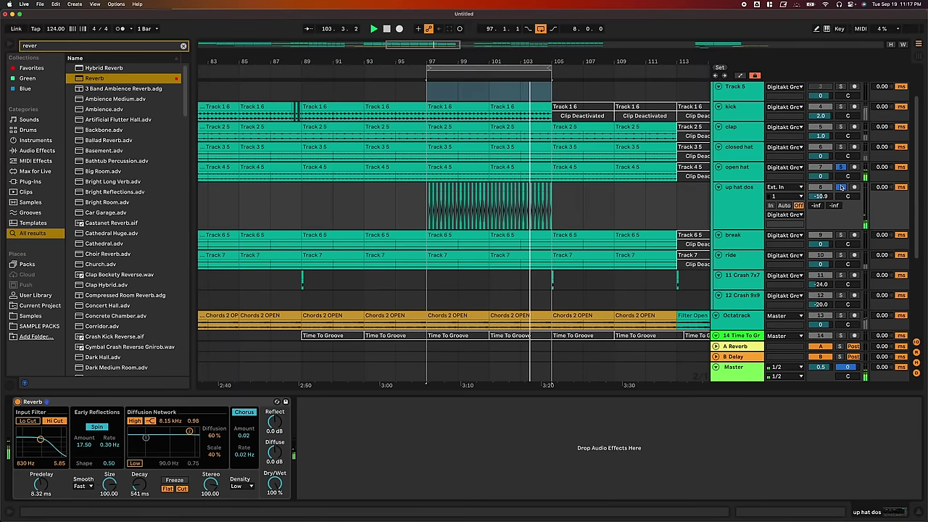
{"action": "left_click", "coordinate": [841, 187]}
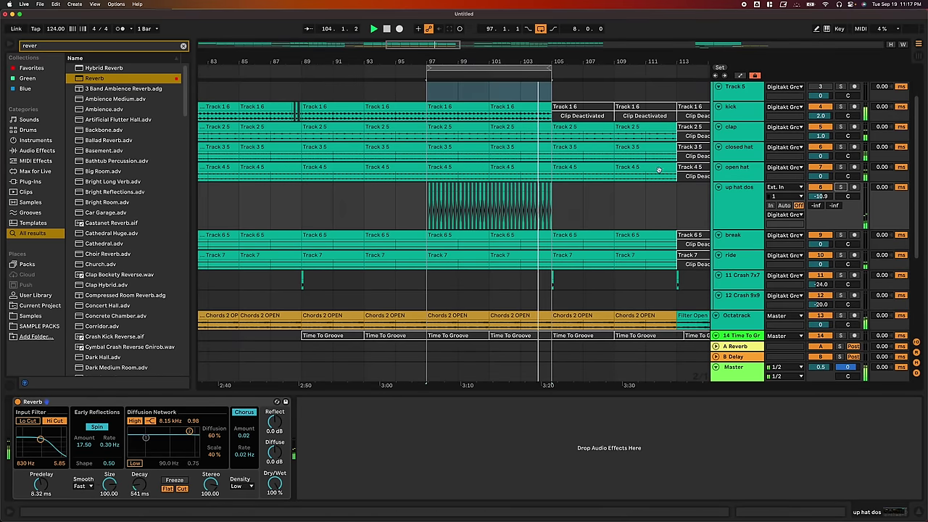
{"action": "left_click", "coordinate": [395, 211]}
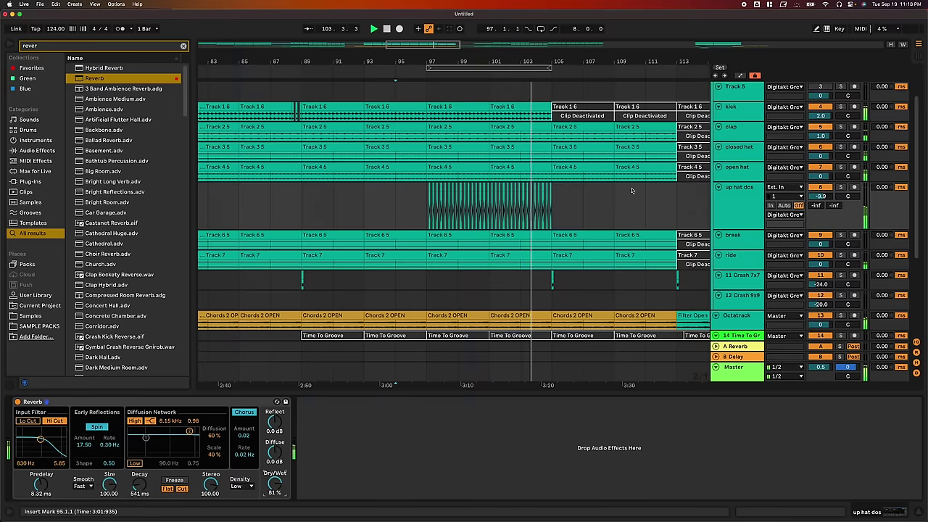
Add Multiband Dynamics to the Master track ahead of the Limiter
{"action": "scroll", "coordinate": [632, 190], "scroll_direction": "down", "scroll_amount": 5}
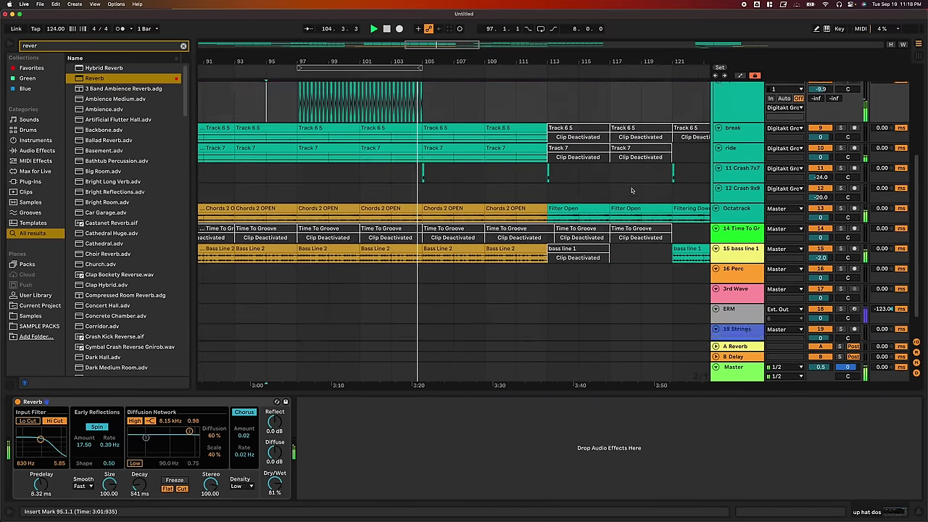
{"action": "scroll", "coordinate": [631, 190], "scroll_direction": "up", "scroll_amount": 8}
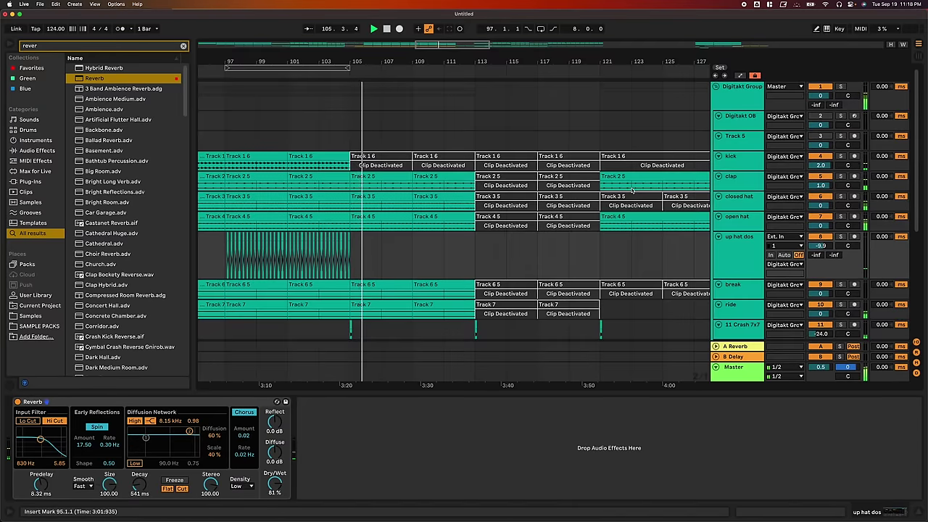
{"action": "scroll", "coordinate": [631, 190], "scroll_direction": "down", "scroll_amount": 4}
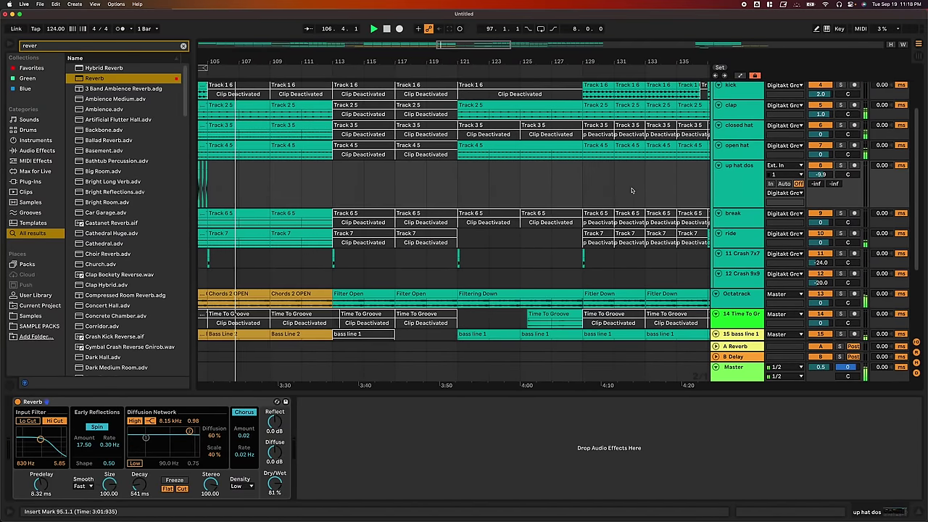
{"action": "left_click_drag", "start_coordinate": [511, 63], "coordinate": [511, 37]}
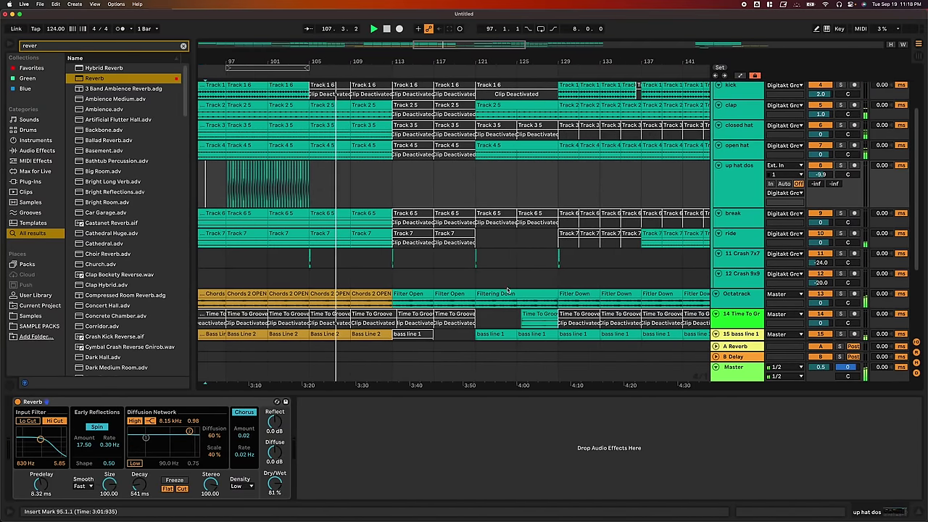
{"action": "left_click", "coordinate": [506, 372]}
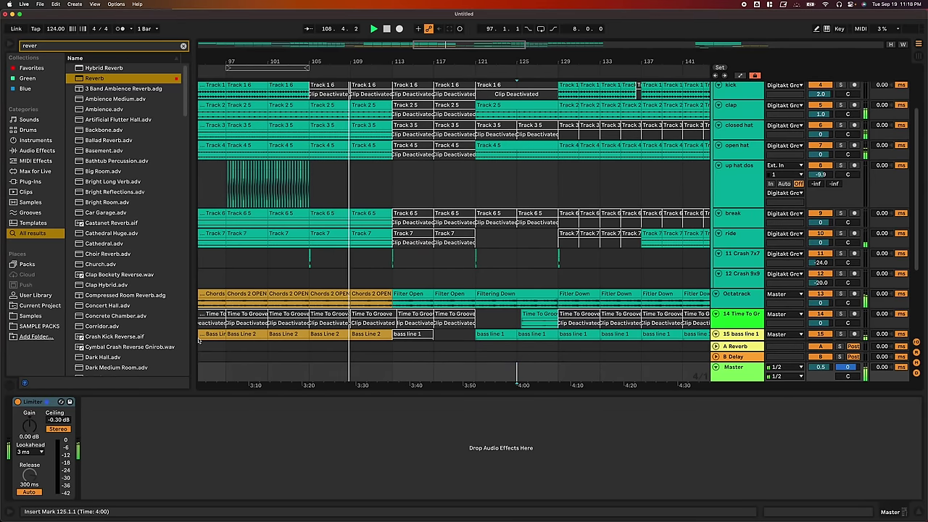
{"action": "key", "text": "super+f"}
{"action": "type", "text": "mul"}
{"action": "key", "text": "Down"}
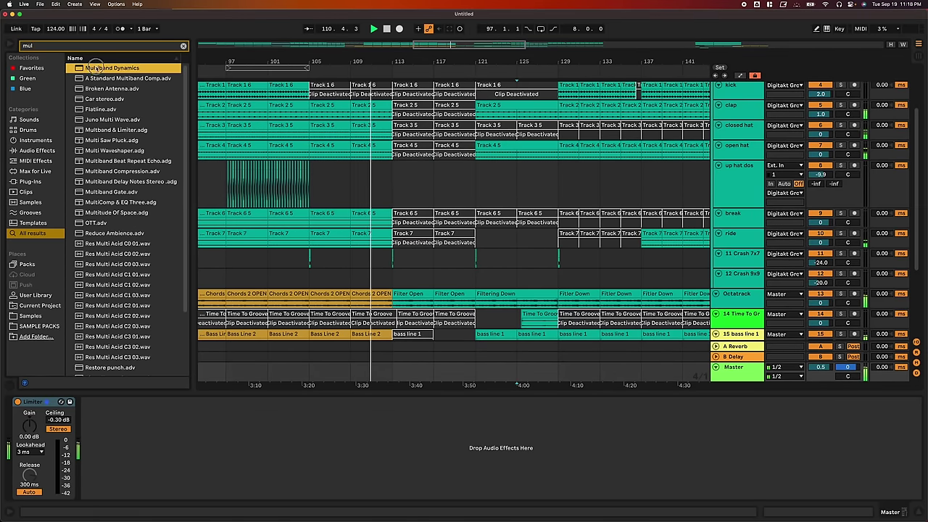
{"action": "left_click_drag", "start_coordinate": [97, 68], "coordinate": [16, 429]}
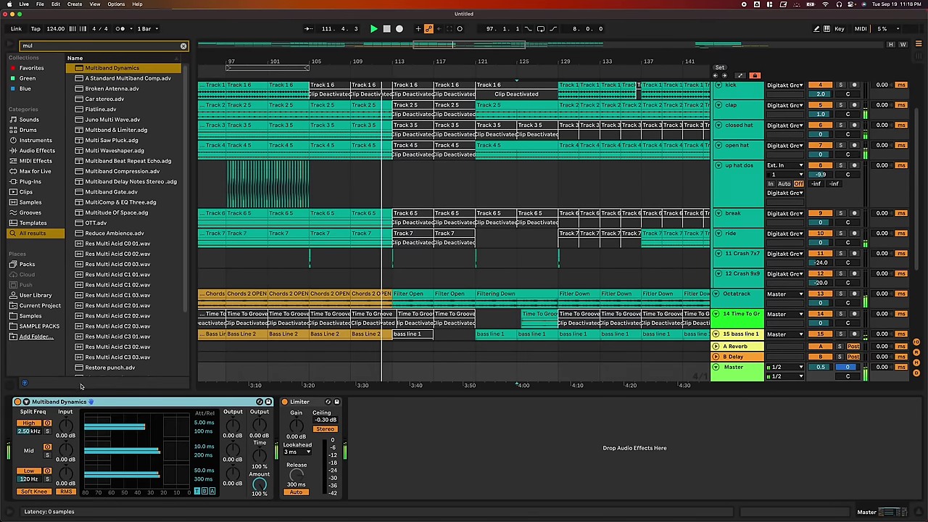
Replace Multiband Dynamics on the Master track with the Ricky T's Multiband Secret Sauce.adg rack
{"action": "key", "text": "super+f"}
{"action": "type", "text": "ricky t se"}
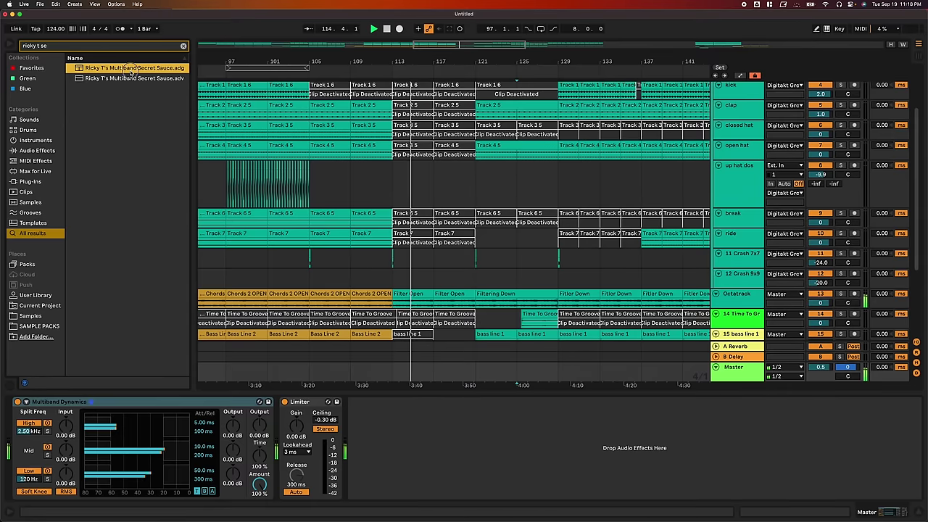
{"action": "left_click", "coordinate": [79, 402]}
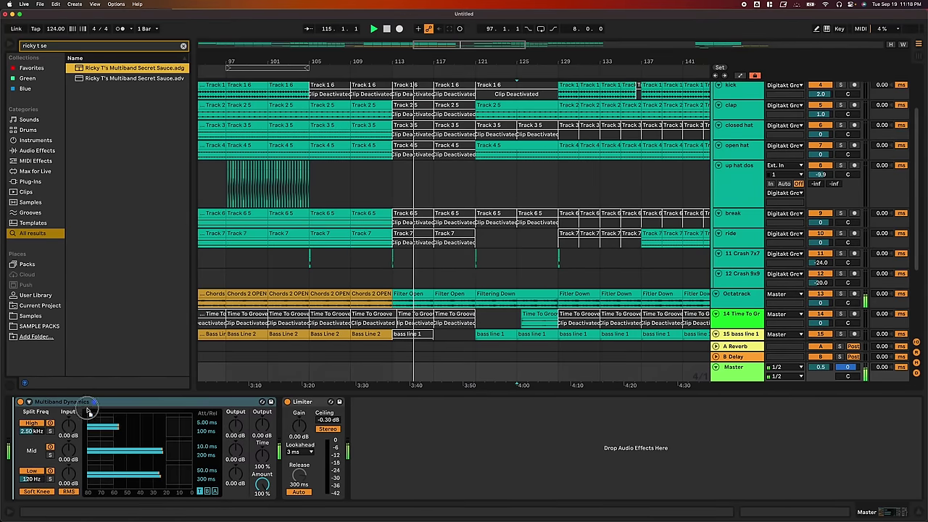
{"action": "left_click_drag", "start_coordinate": [78, 403], "coordinate": [78, 403]}
{"action": "left_click", "coordinate": [140, 403]}
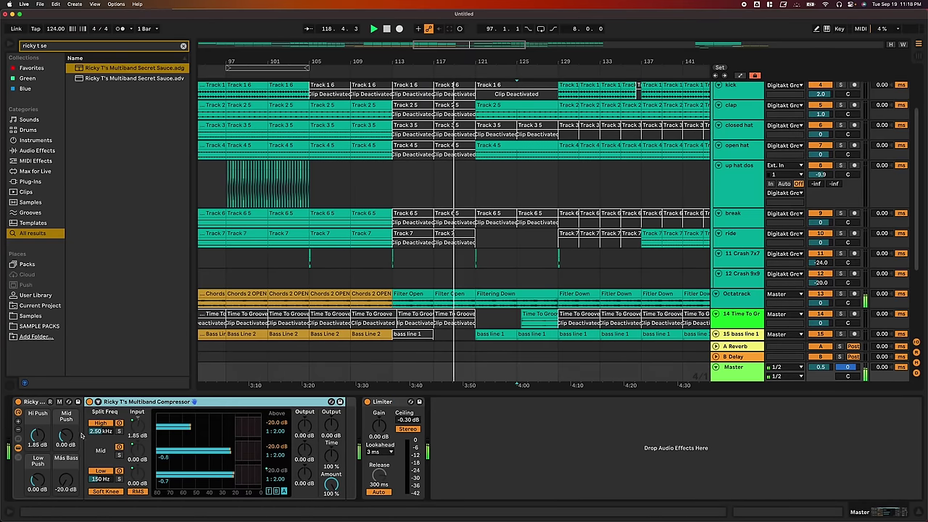
Set the multiband rack's Hi Push to 3.15 dB, Mid Push to 2.91 dB, Low Push to 1.50 dB and Más Bass to -13.4 dB
{"action": "left_click_drag", "start_coordinate": [66, 435], "coordinate": [66, 427]}
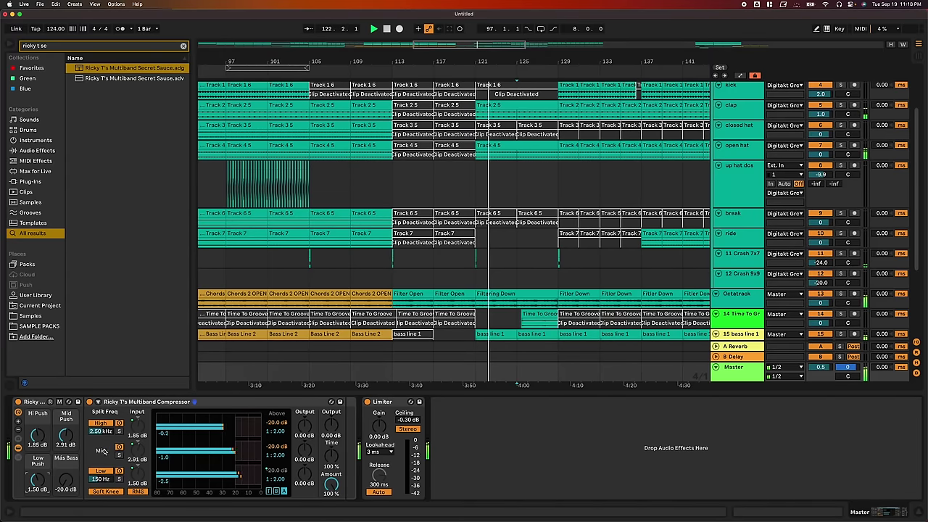
{"action": "left_click_drag", "start_coordinate": [66, 480], "coordinate": [66, 478]}
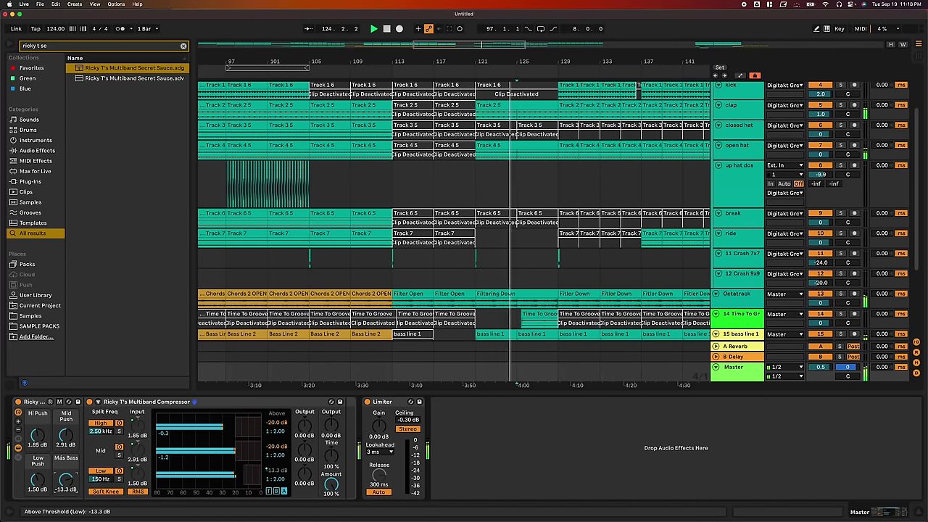
{"action": "left_click_drag", "start_coordinate": [66, 480], "coordinate": [66, 481]}
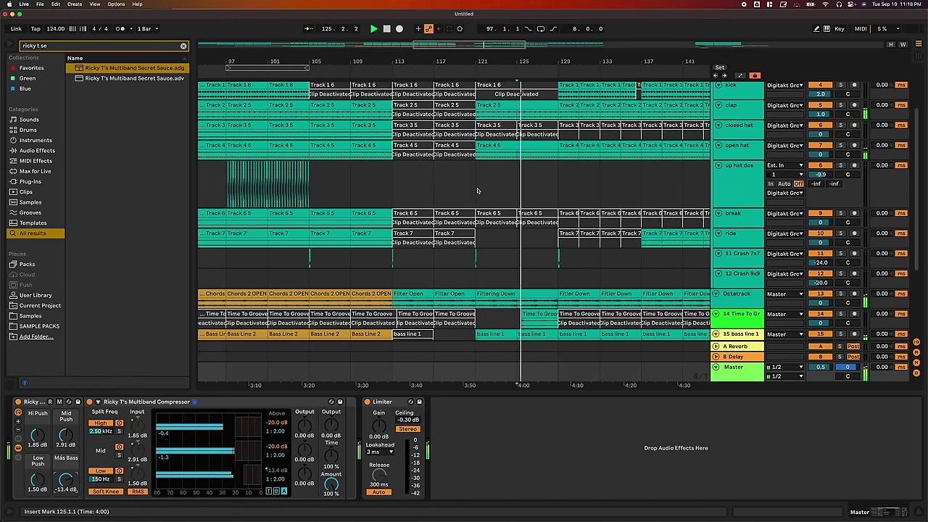
{"action": "left_click_drag", "start_coordinate": [37, 435], "coordinate": [37, 430]}
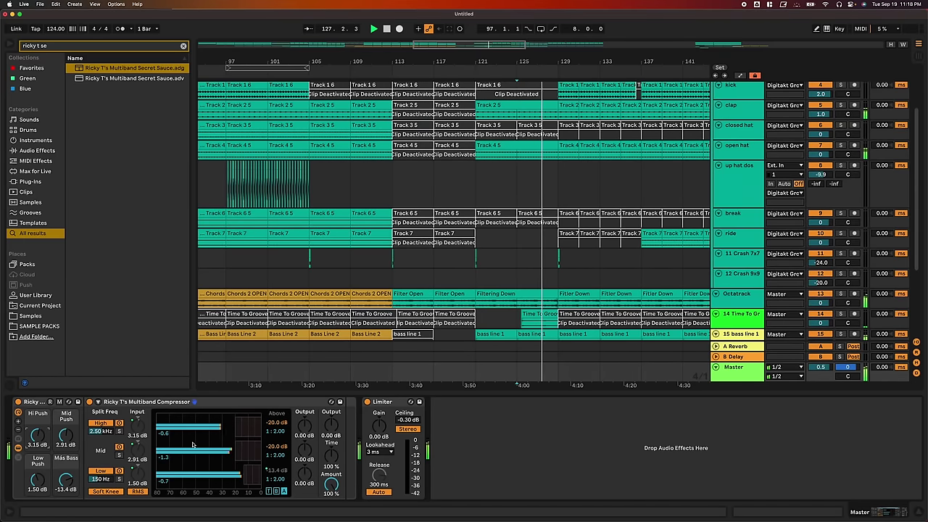
{"action": "scroll", "coordinate": [515, 232], "scroll_direction": "up", "scroll_amount": 3}
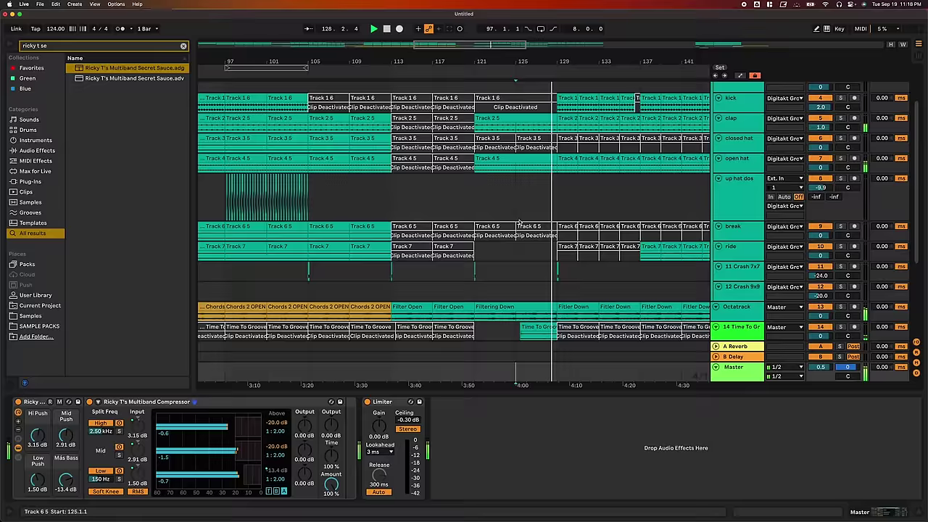
{"action": "scroll", "coordinate": [519, 222], "scroll_direction": "down", "scroll_amount": 3}
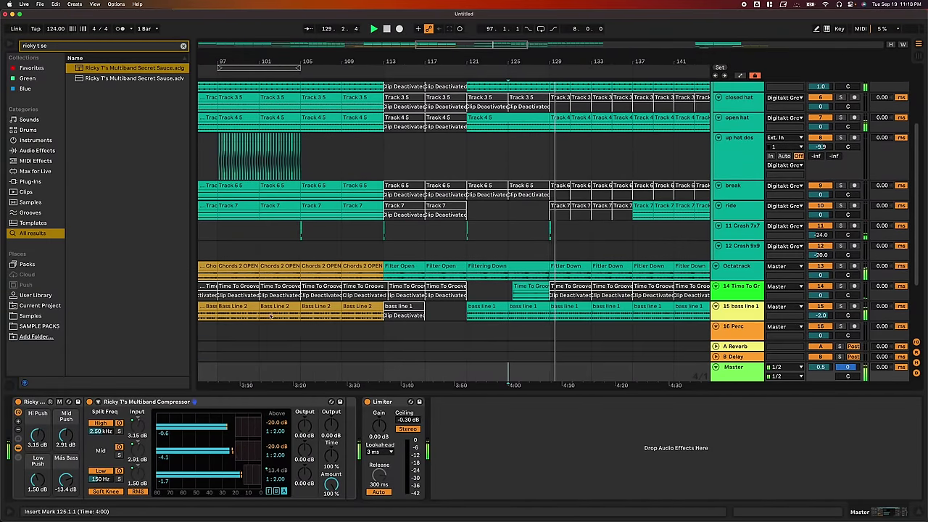